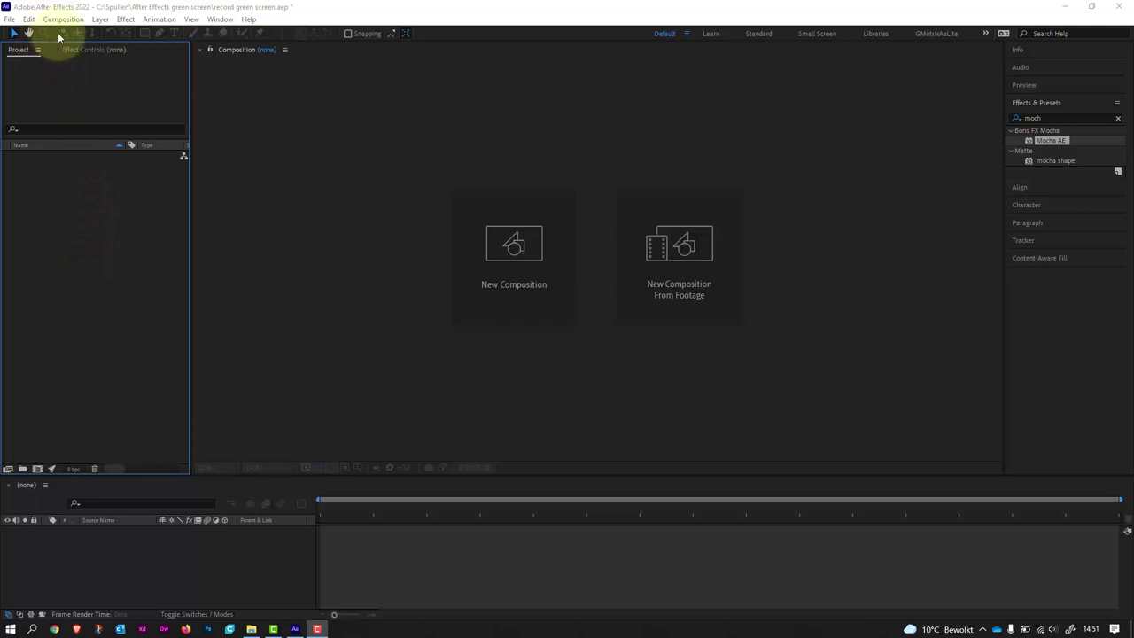
click(67, 274)
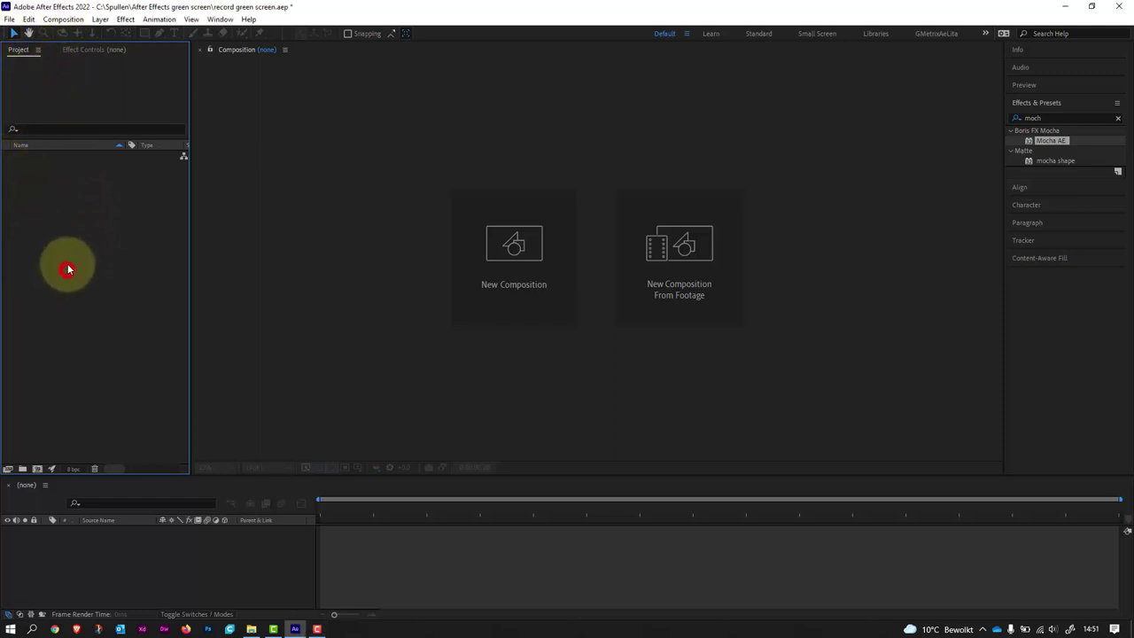
click(9, 18)
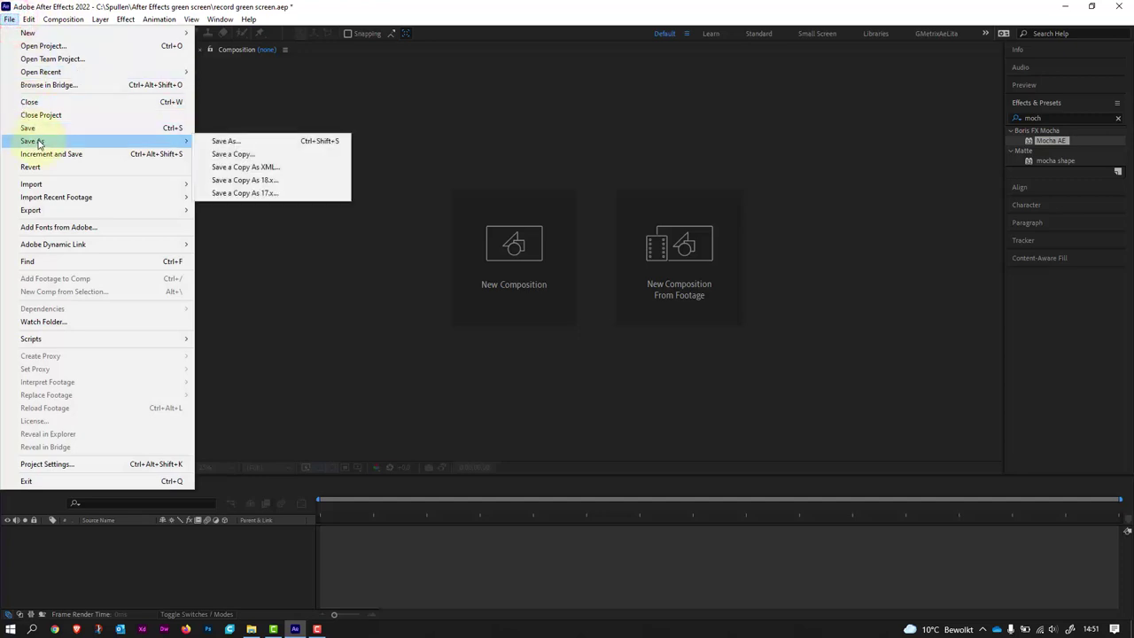
click(52, 7)
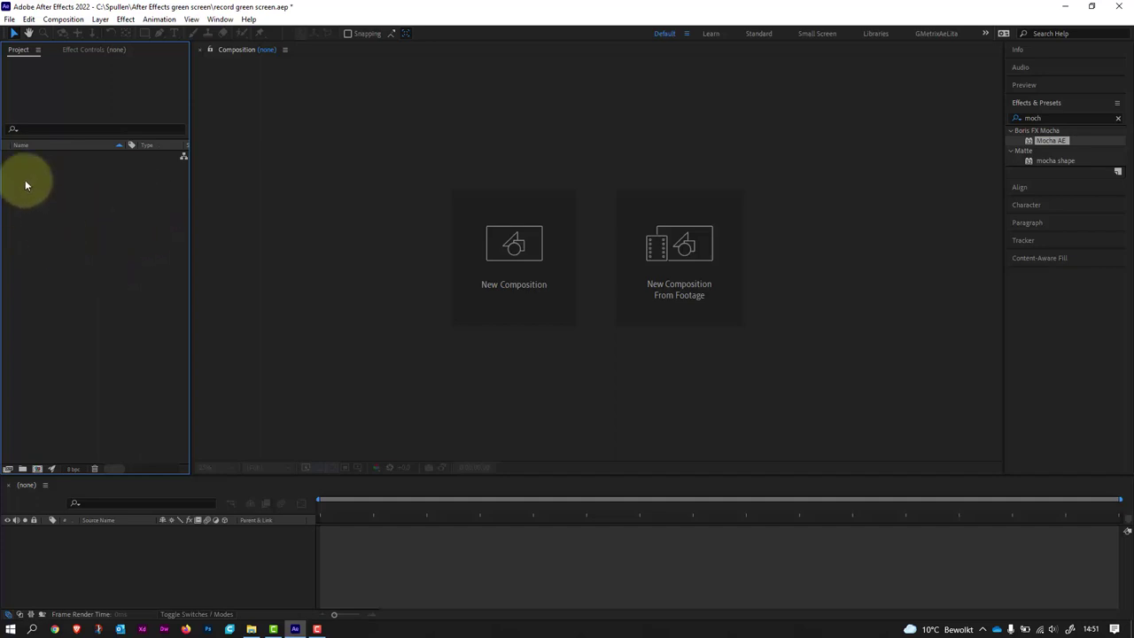
Import Greenscreen laptop.mp4 as footage and create a new composition from it
double_click(102, 254)
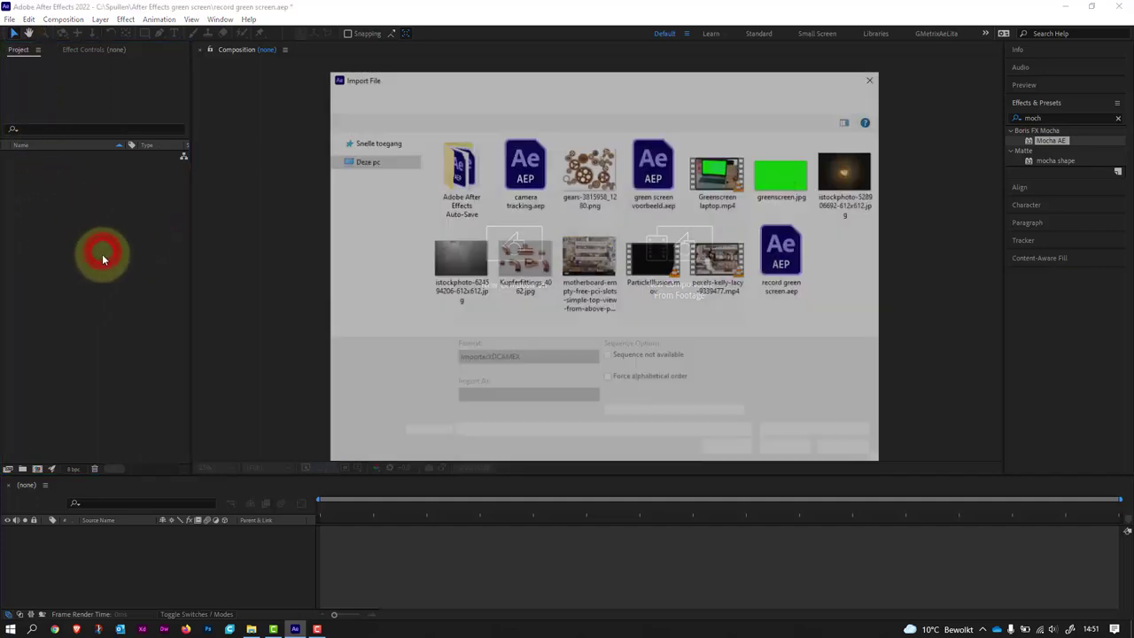
click(722, 178)
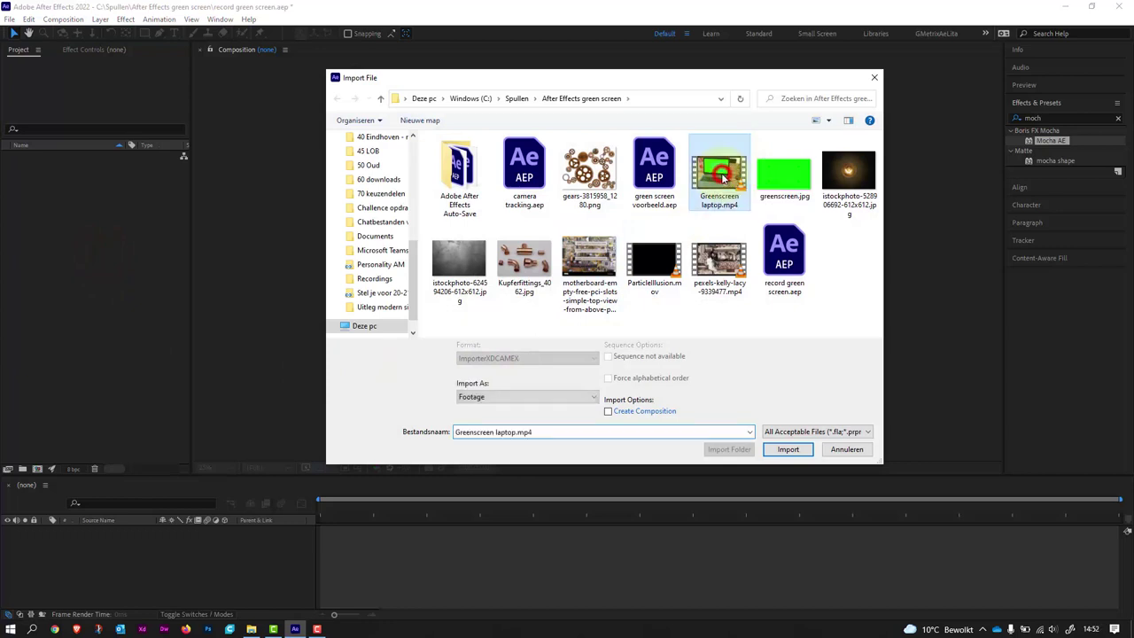
click(788, 450)
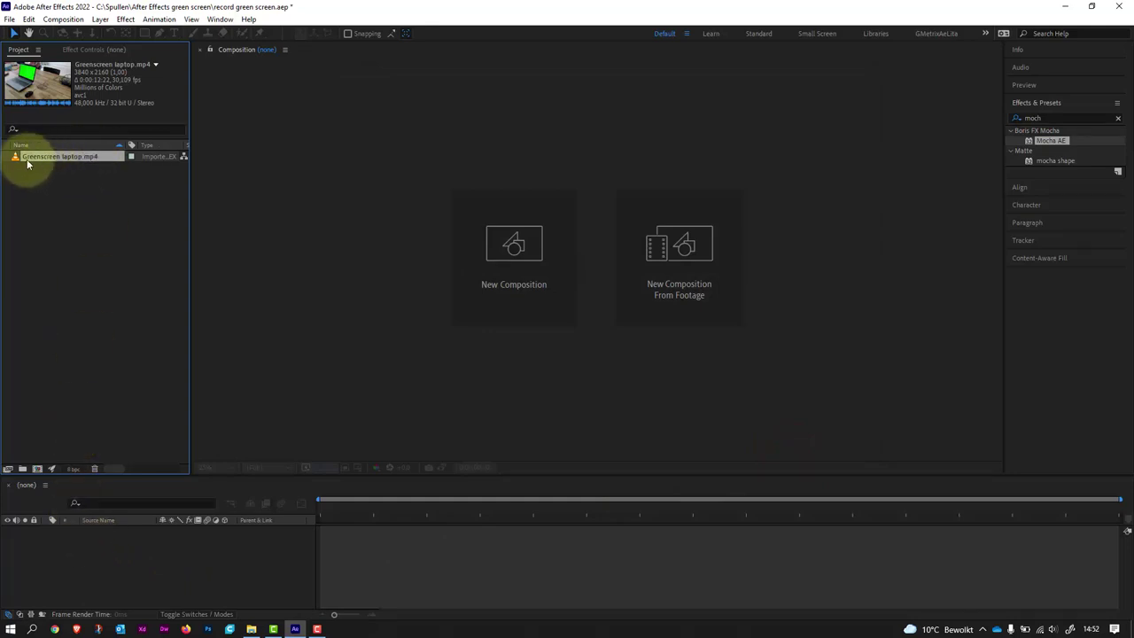
drag(45, 177, 38, 474)
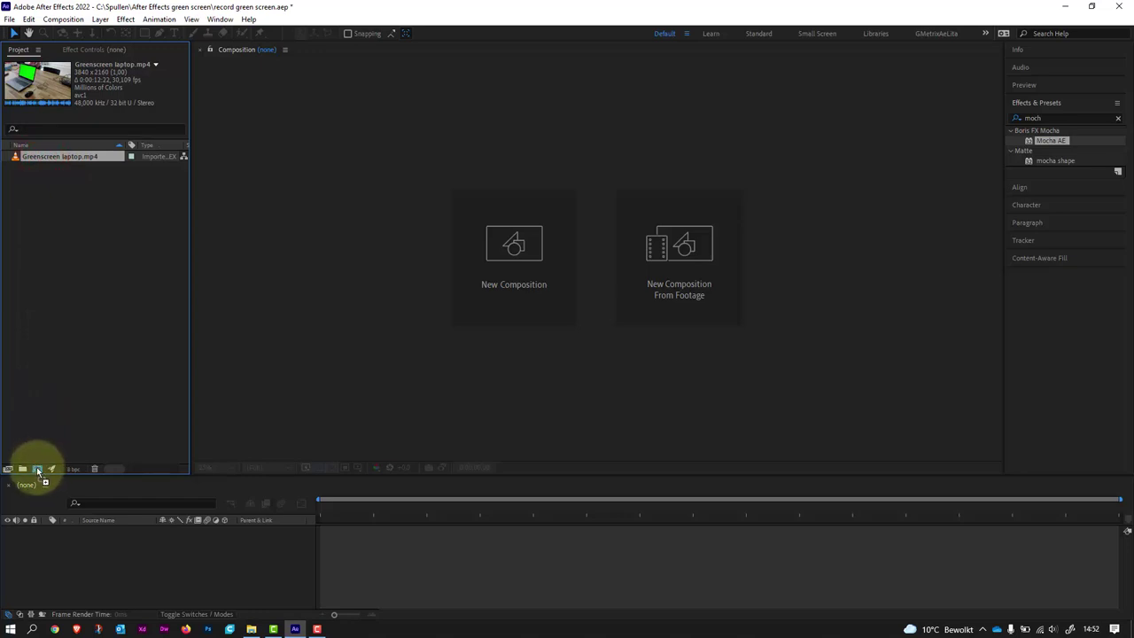
drag(39, 466, 39, 466)
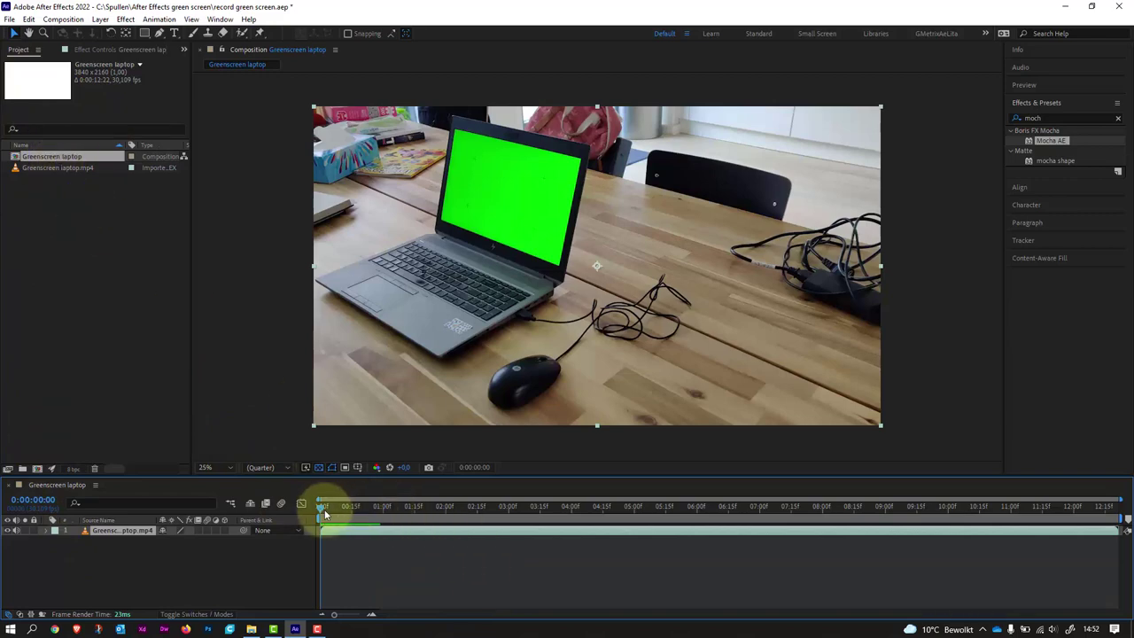
Scrub through the laptop clip to examine the green screen during the camera move, stopping at 0:00:03:16
drag(323, 507, 721, 578)
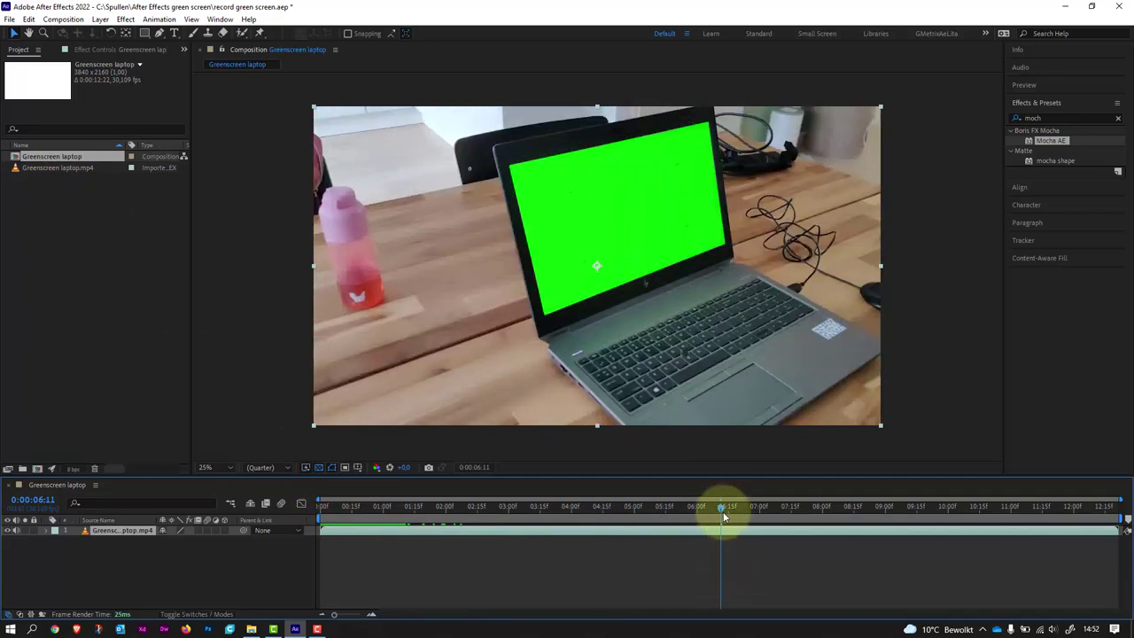
drag(723, 511, 585, 516)
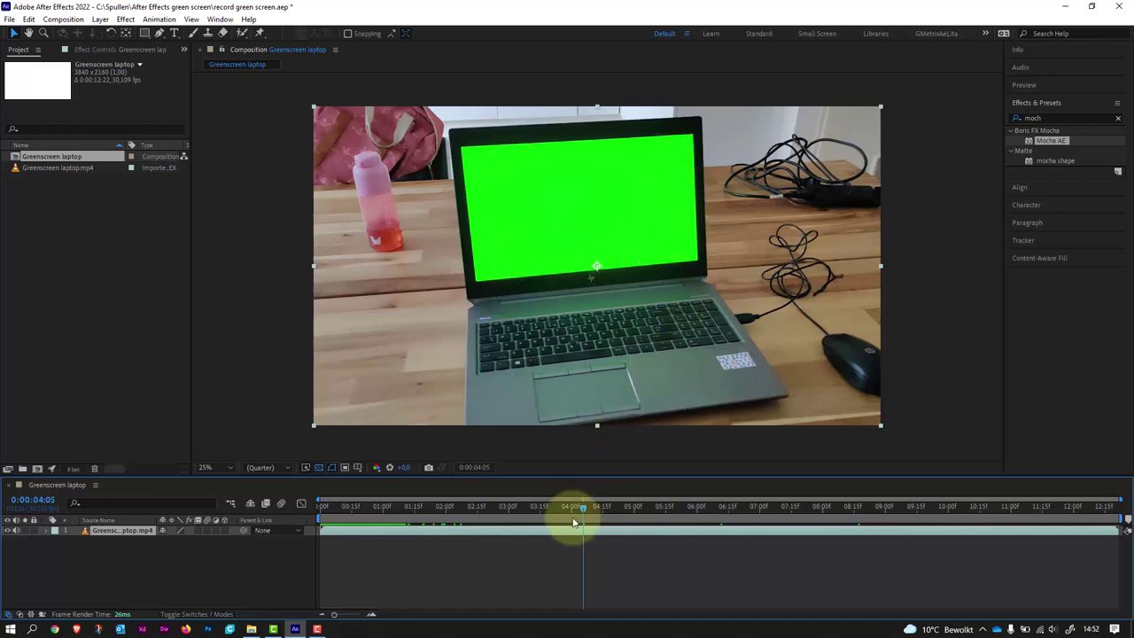
drag(582, 508, 551, 519)
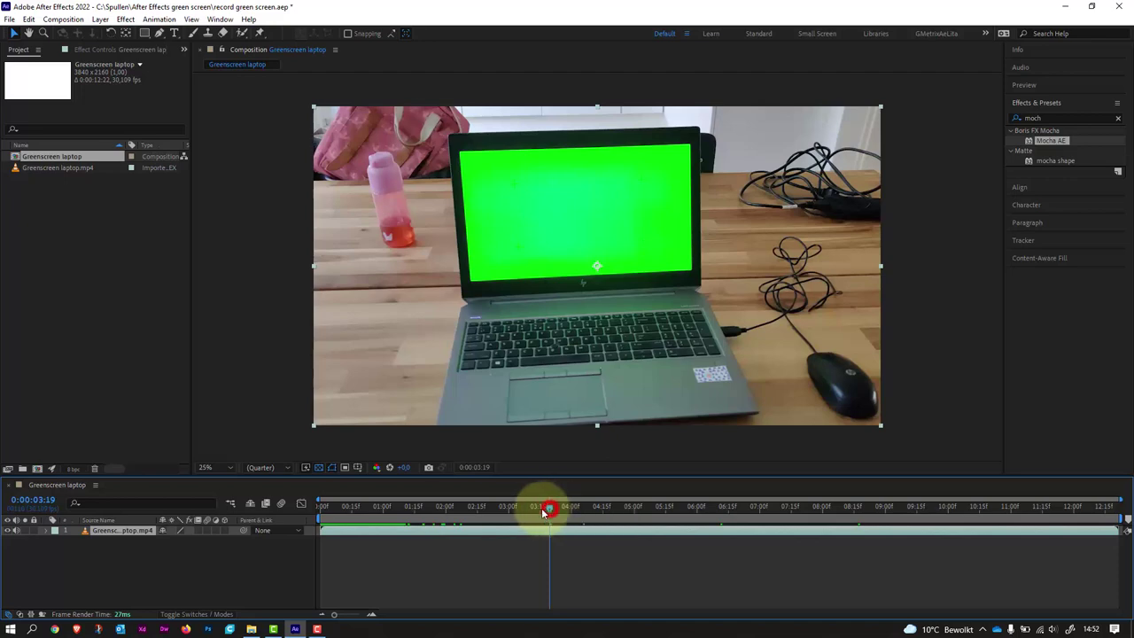
drag(544, 512, 490, 512)
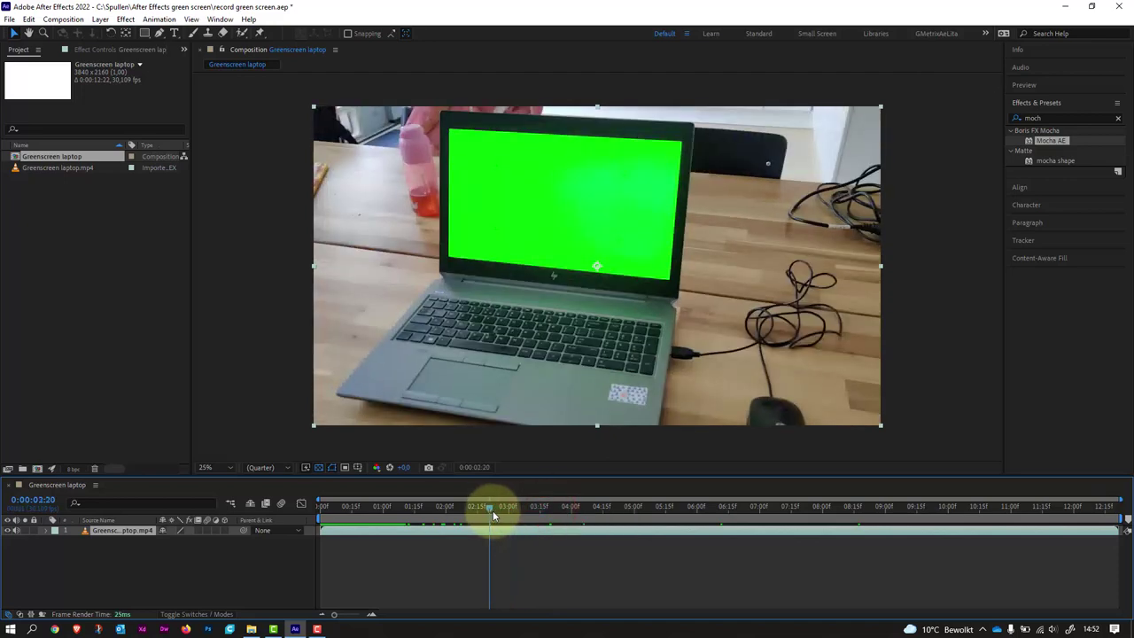
click(493, 511)
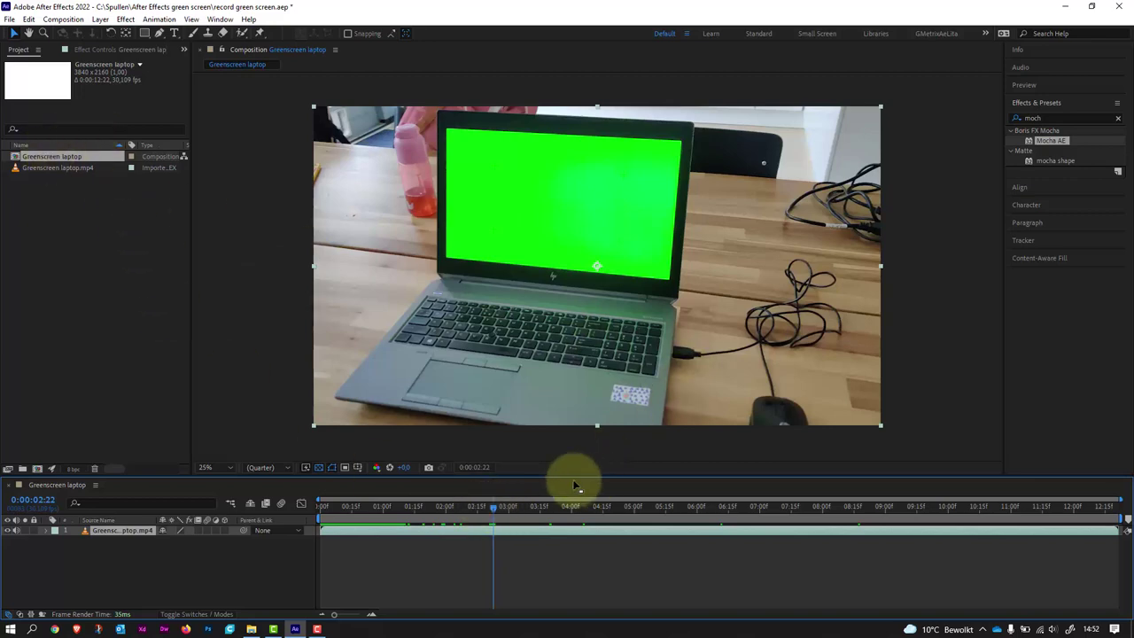
drag(492, 511, 543, 522)
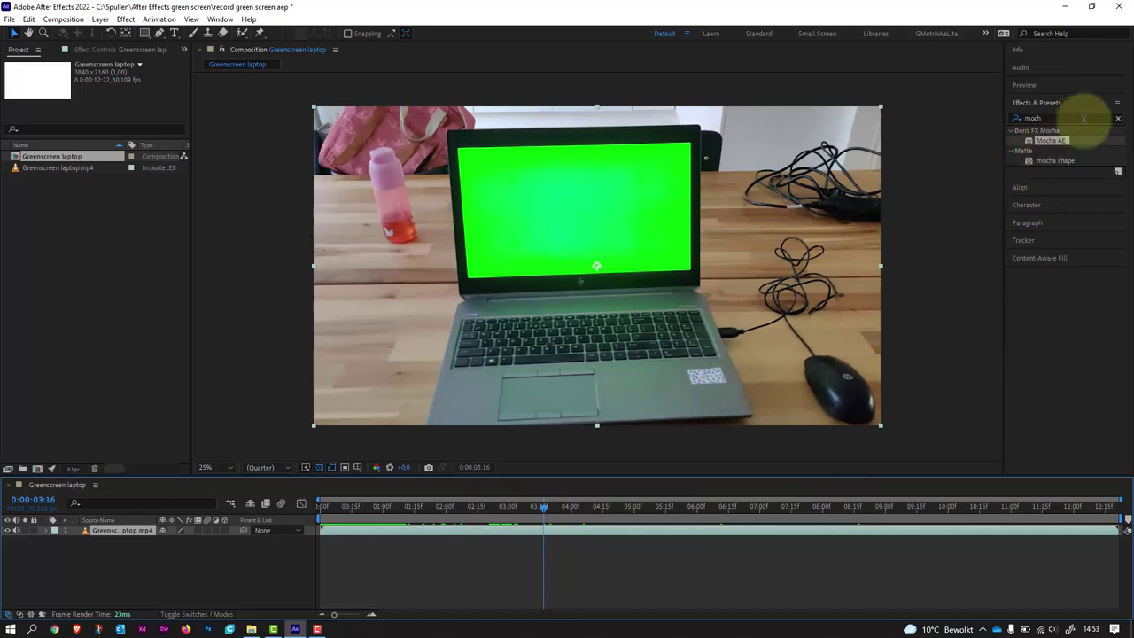
Search the effects for "moch" and apply the Mocha AE effect to the green screen laptop clip
click(1121, 121)
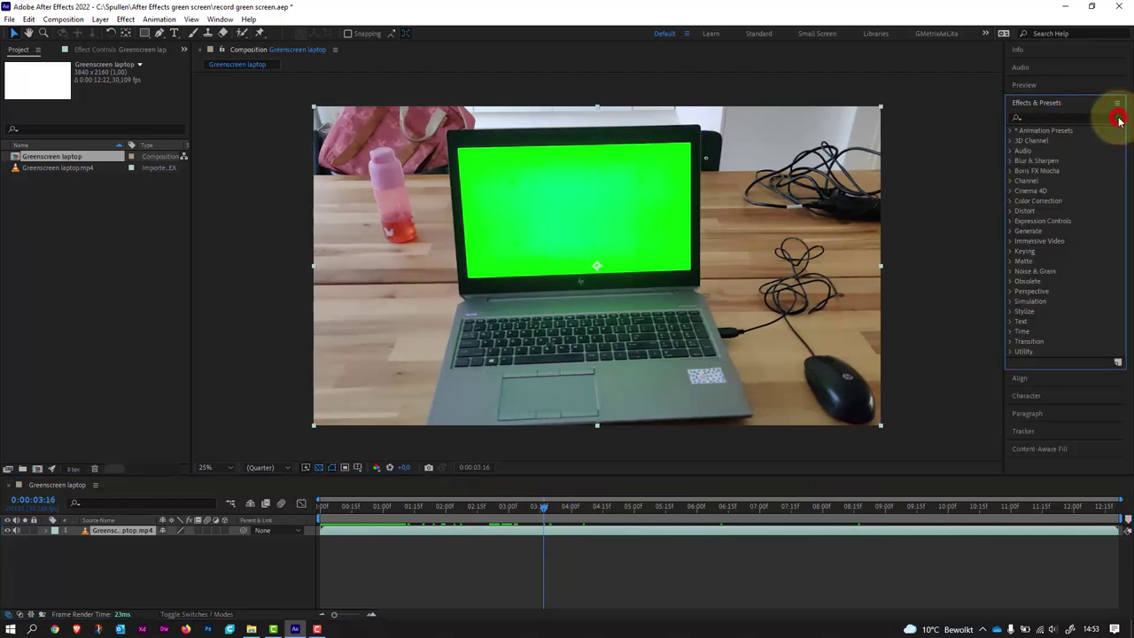
click(1037, 118)
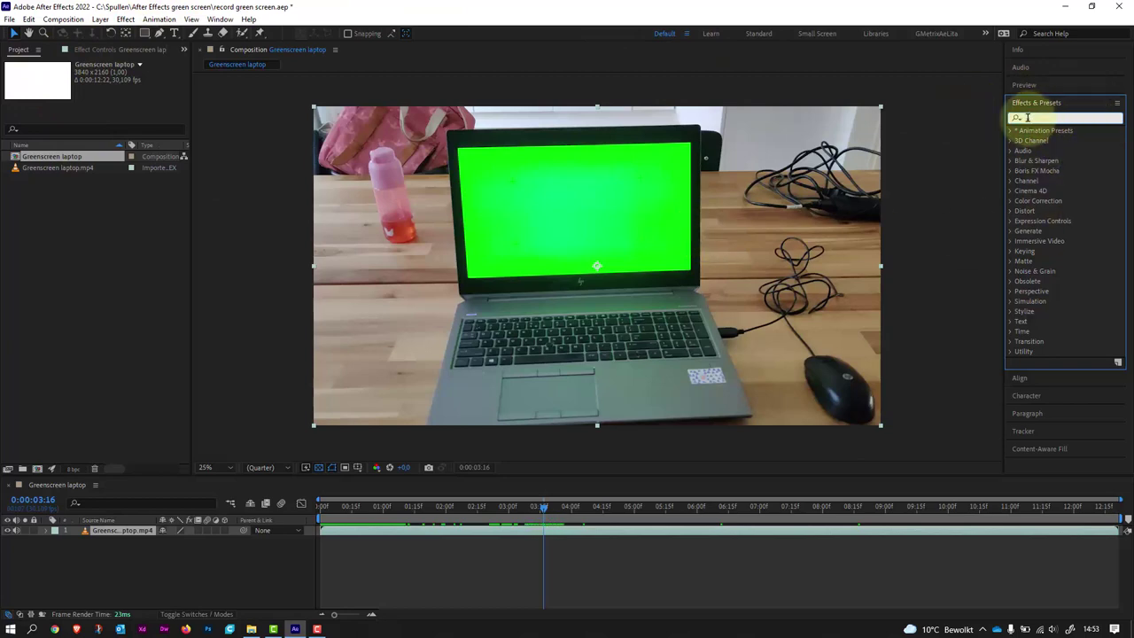
click(1028, 118)
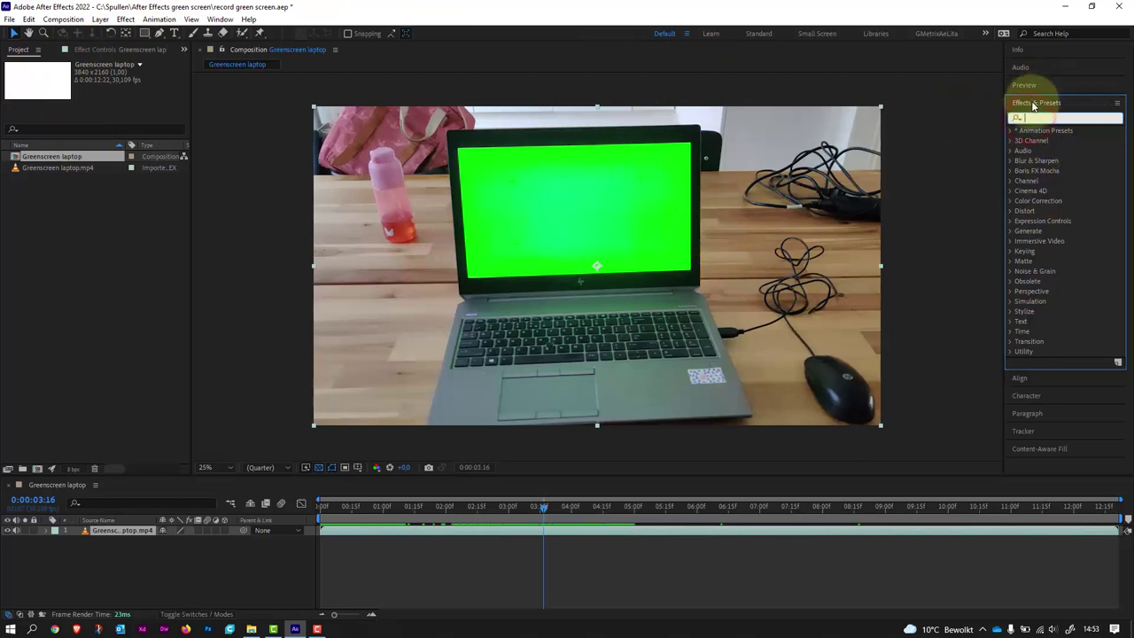
text(moch)
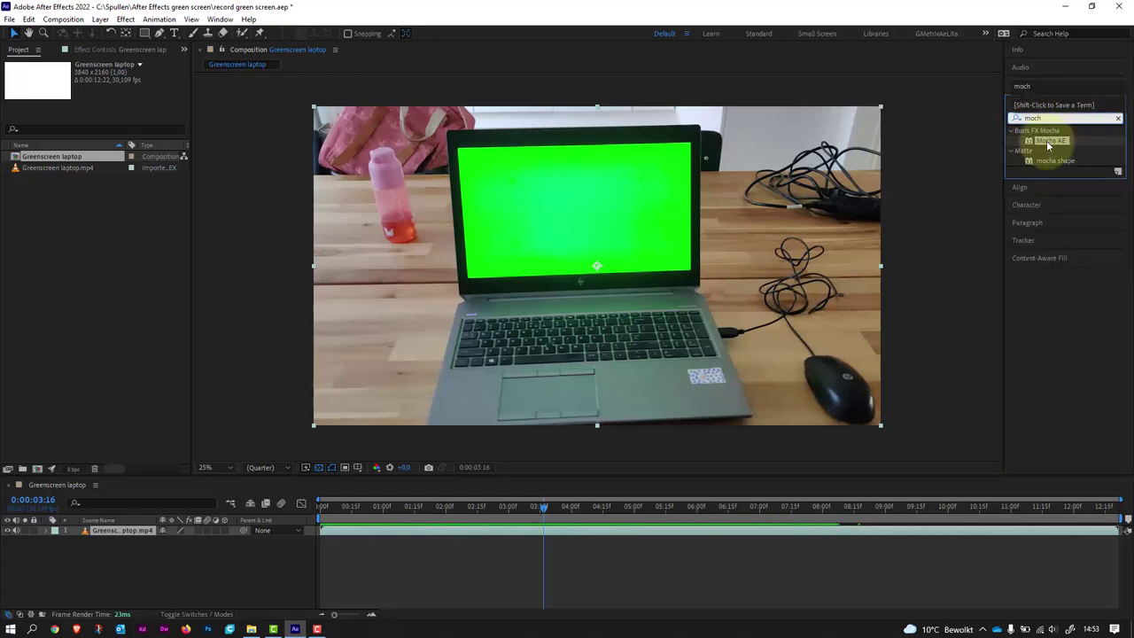
drag(1062, 145, 596, 292)
drag(596, 250, 596, 251)
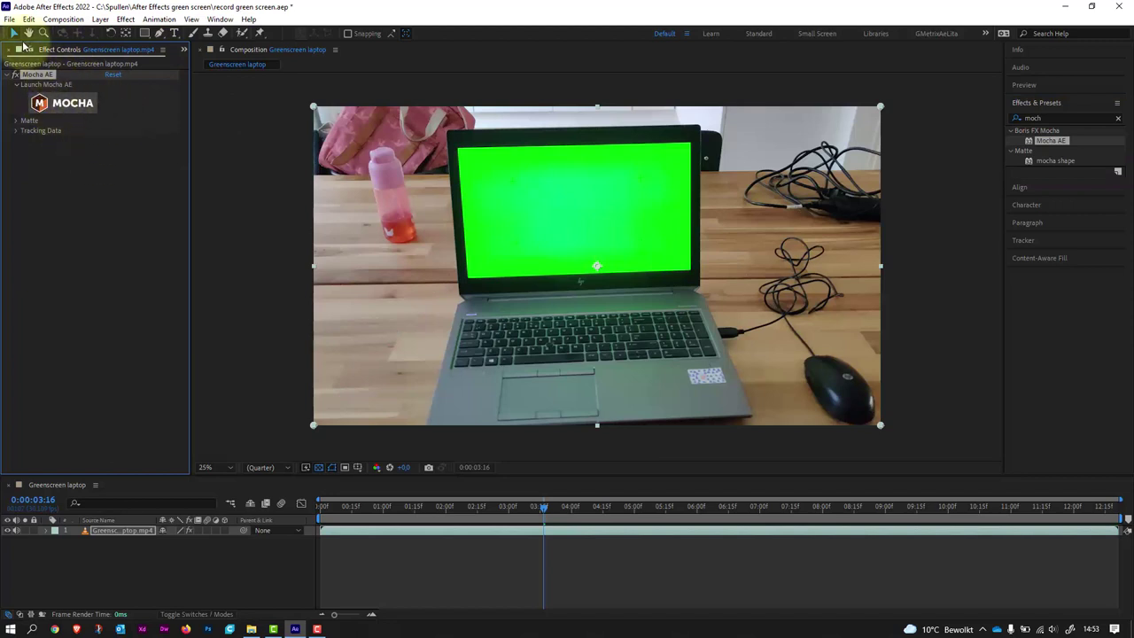
click(183, 49)
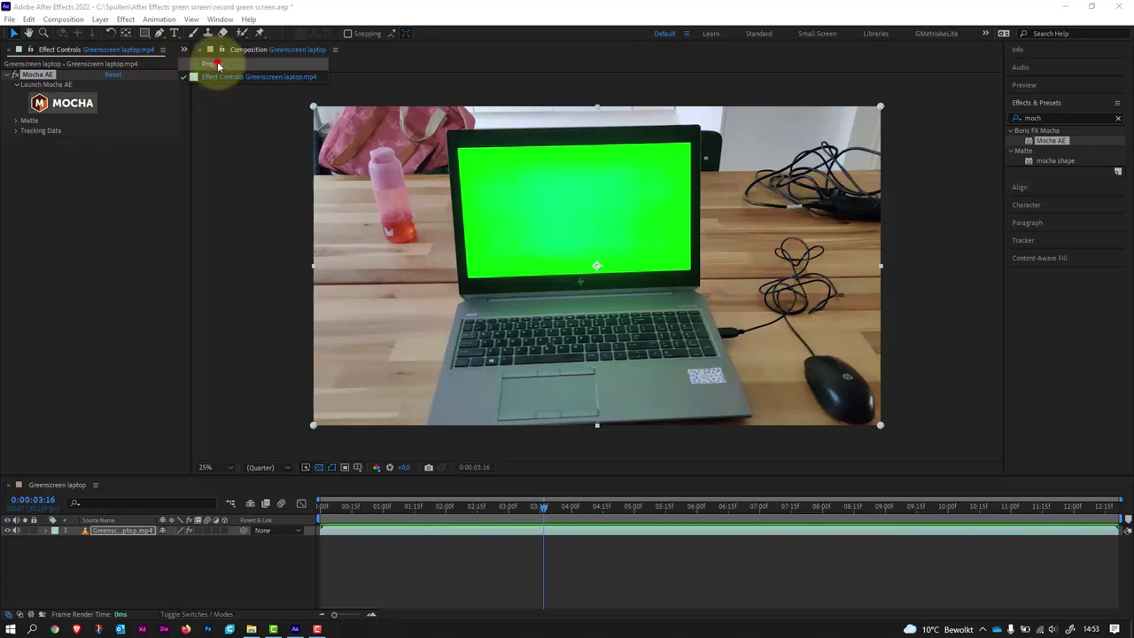
click(217, 64)
click(107, 51)
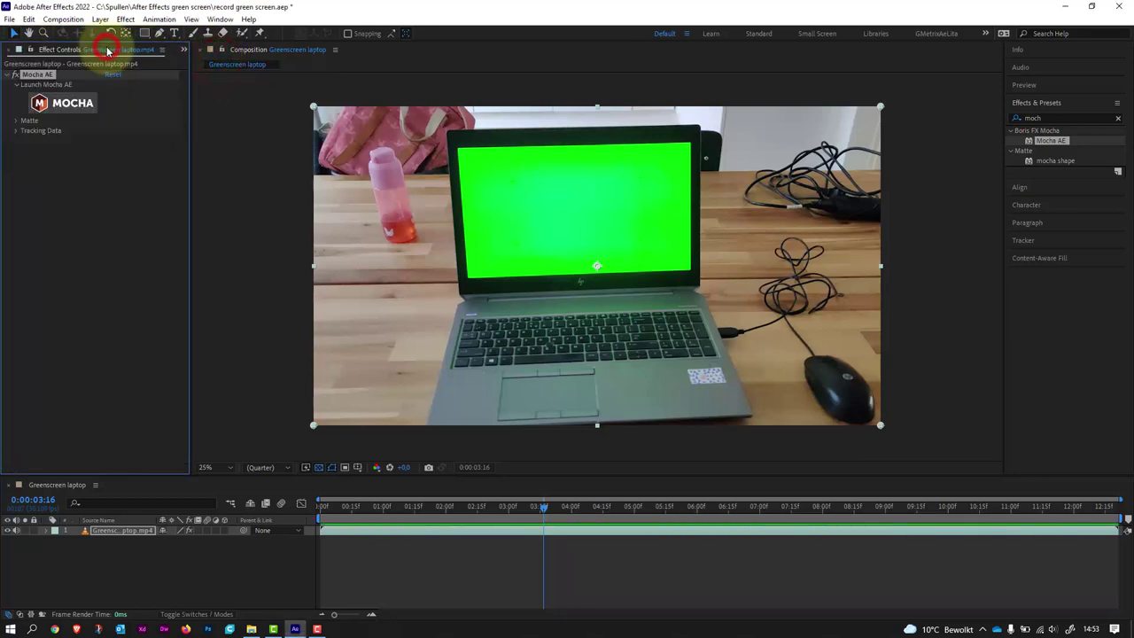
Launch Mocha AE from the clip's effect and move the playhead to 00:00:03:11
click(74, 104)
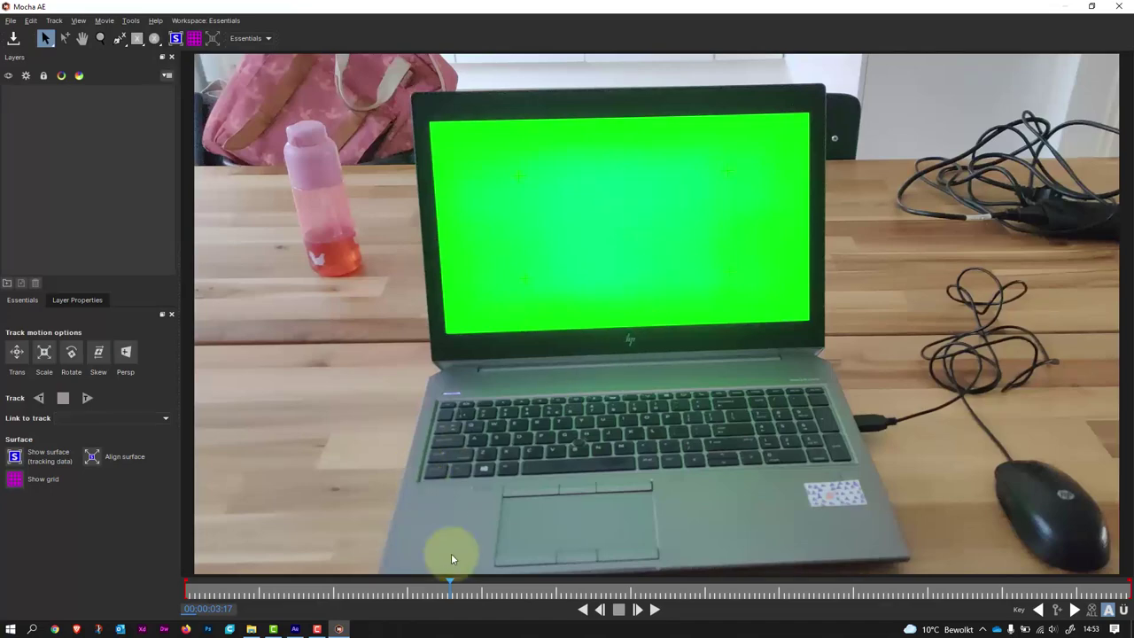
mouse_move(450, 585)
mouse_down()
mouse_move(306, 588)
mouse_move(444, 586)
mouse_move(481, 608)
mouse_move(1076, 613)
mouse_move(539, 618)
mouse_move(410, 595)
mouse_move(434, 596)
mouse_up()
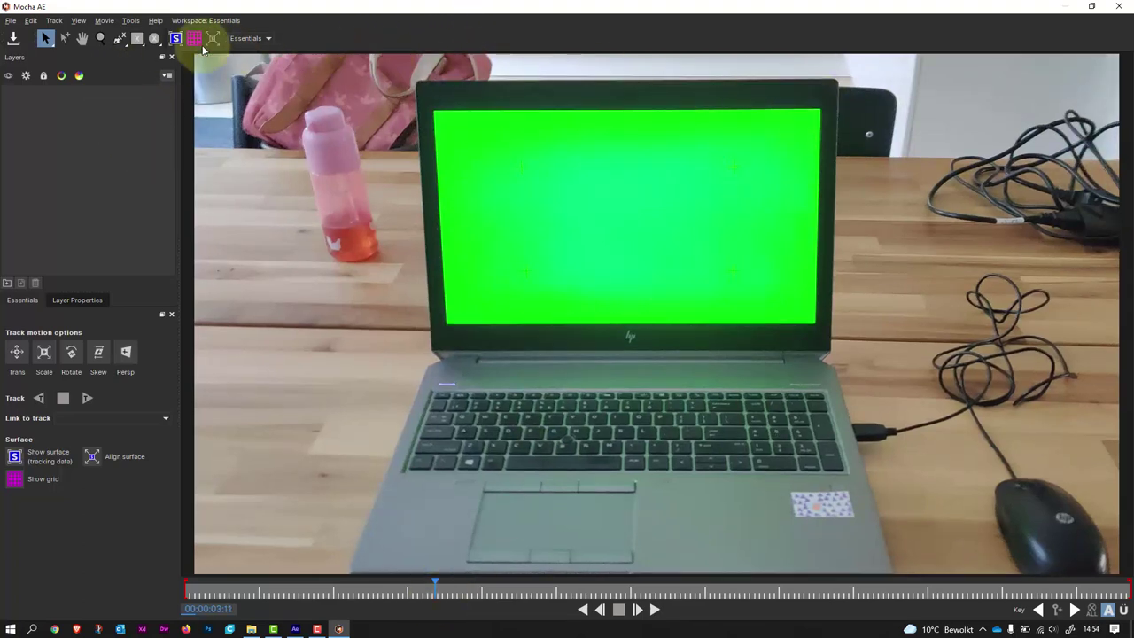
Draw a closed four-point spline around the outer corners of the laptop's display frame
click(119, 39)
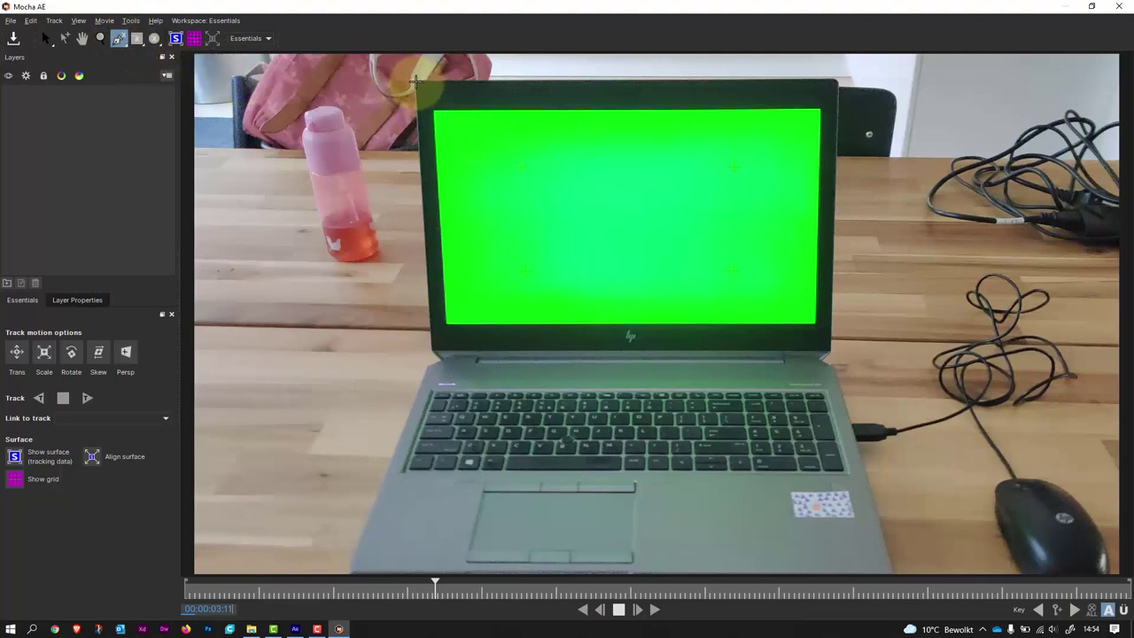
click(415, 81)
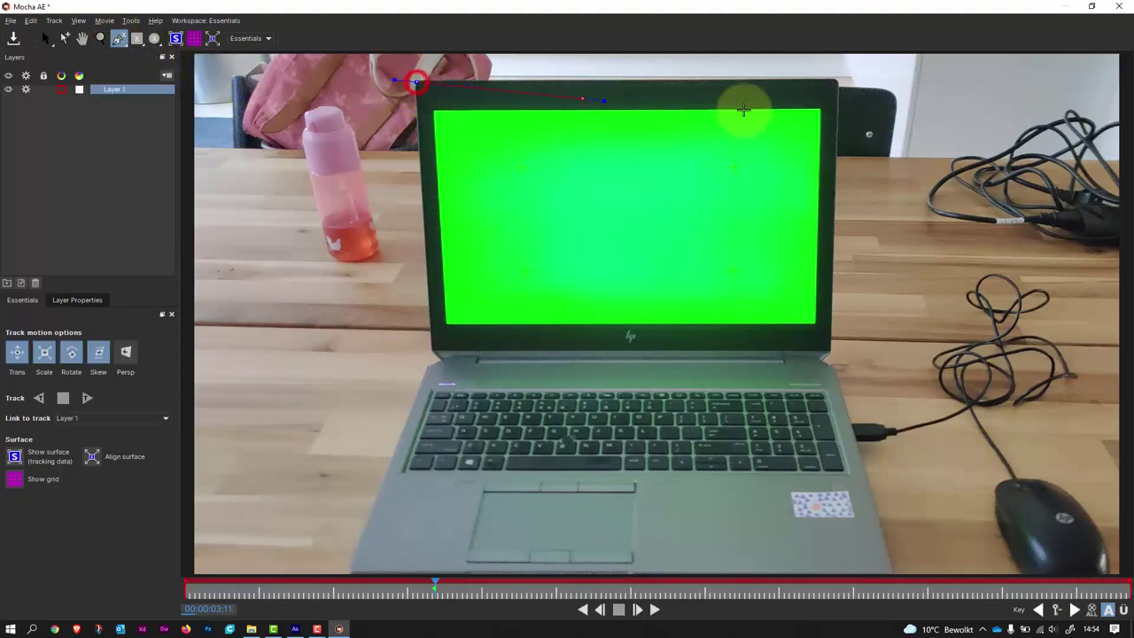
click(837, 80)
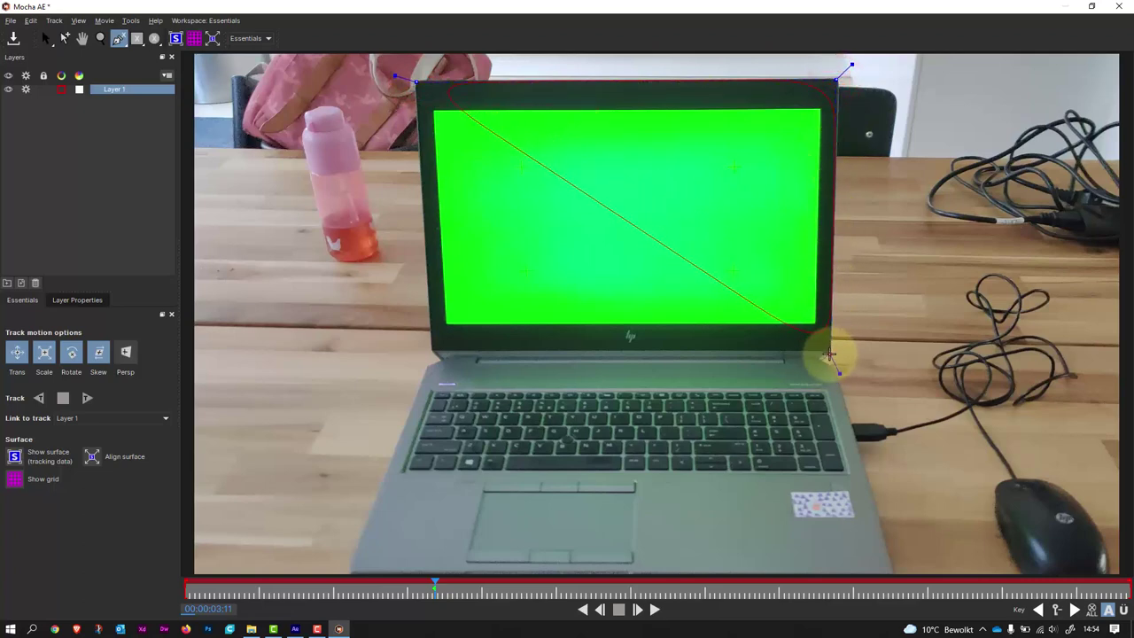
click(828, 354)
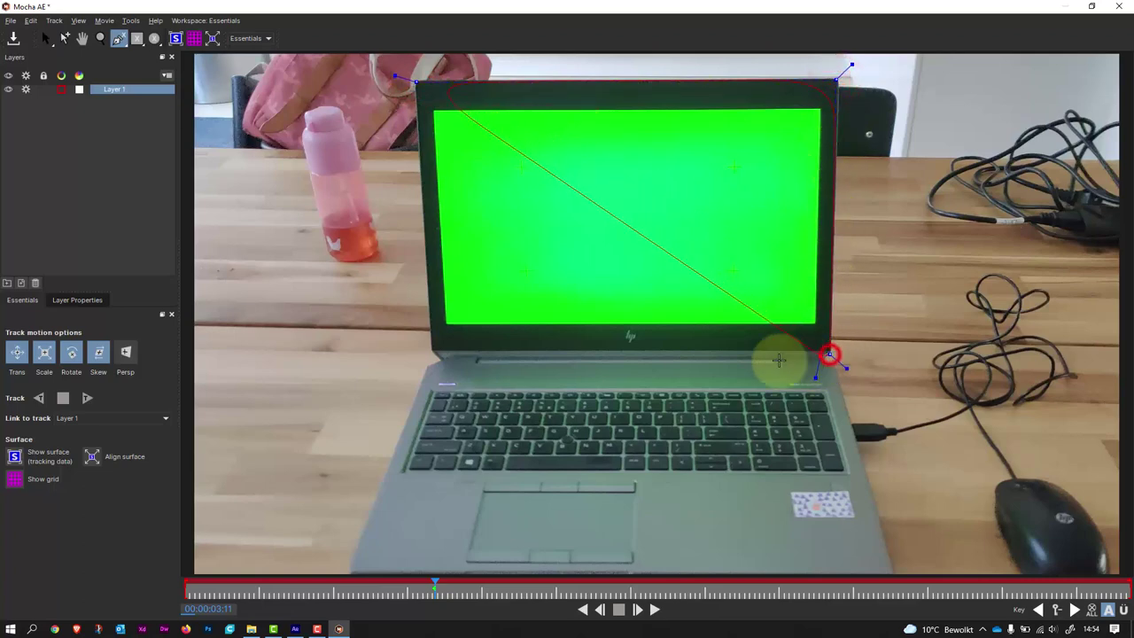
click(432, 355)
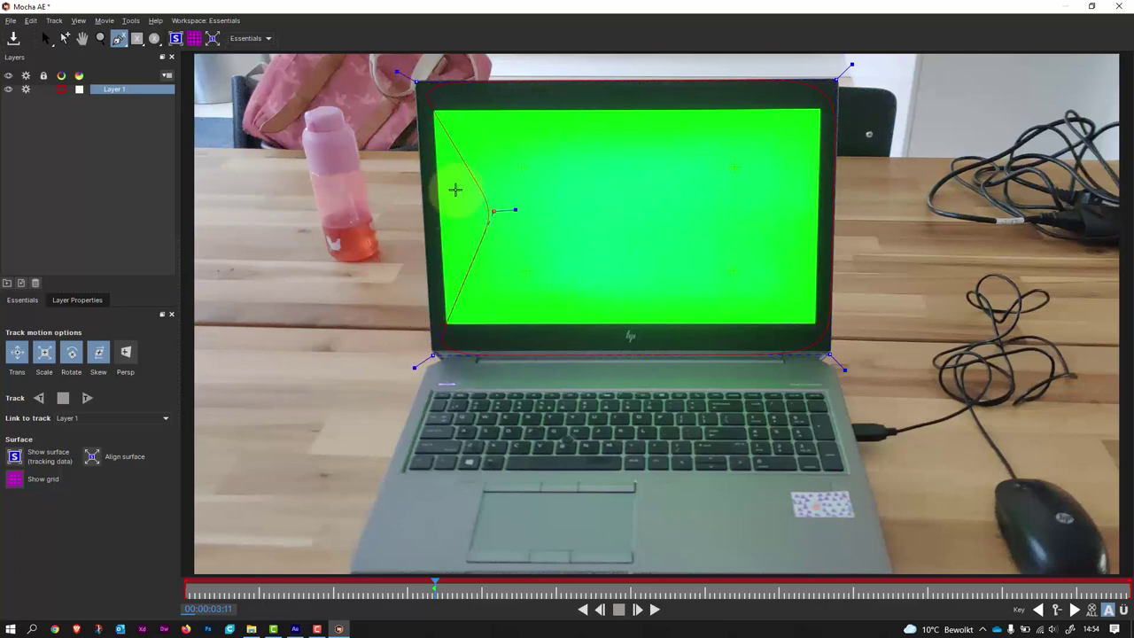
right_click(566, 194)
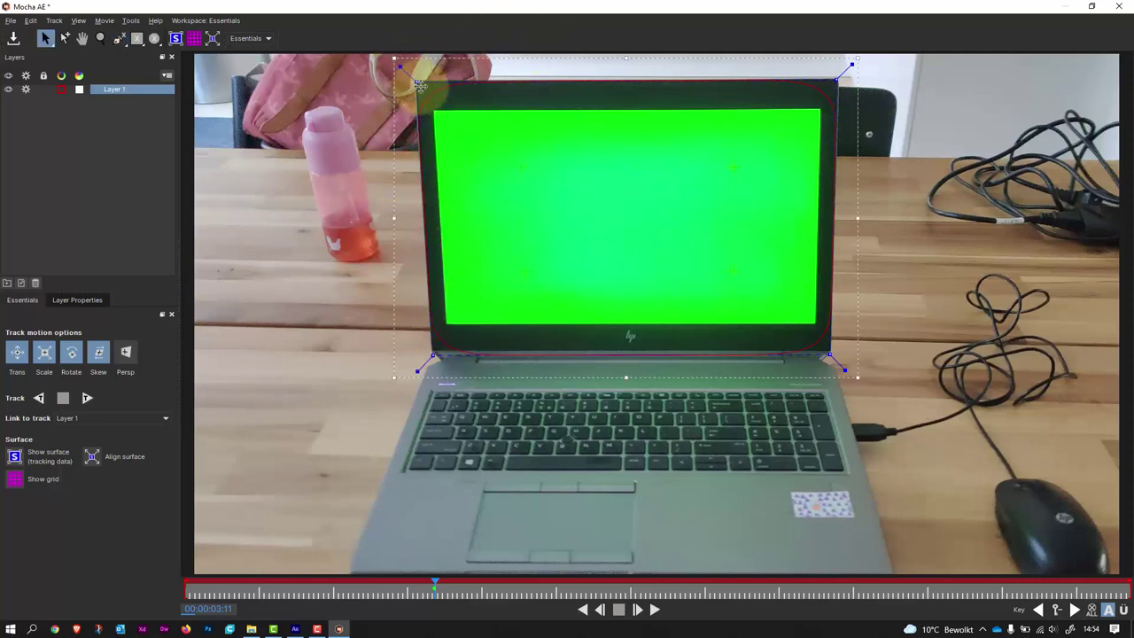
Sharpen the spline's rounded corners by extending their point handles until the outline follows the laptop's display frame
drag(419, 84, 395, 62)
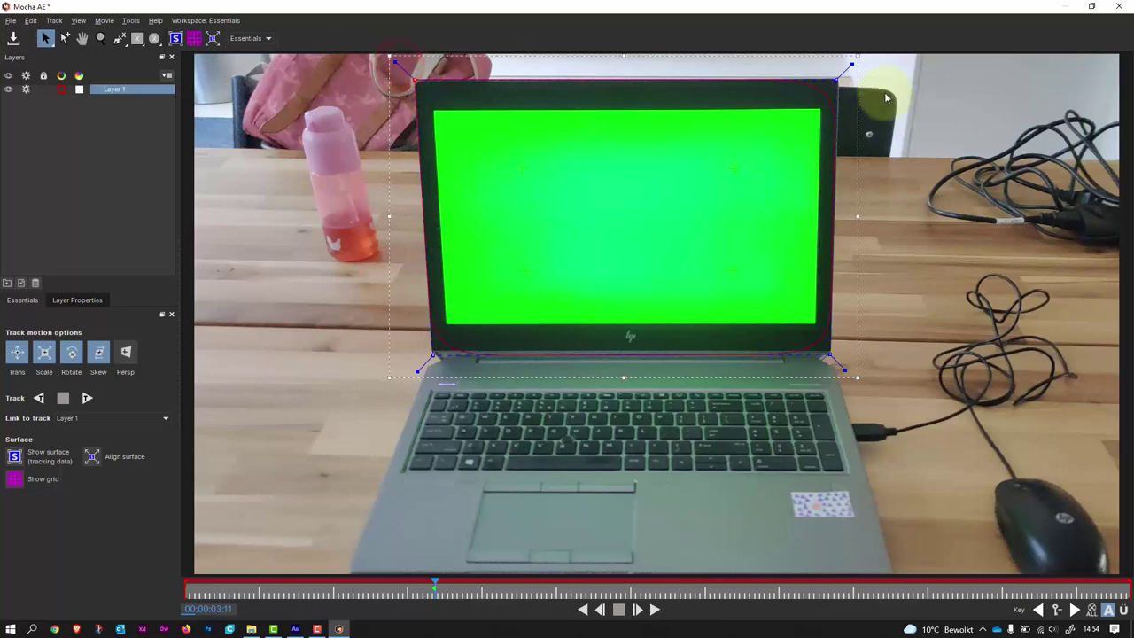
drag(851, 66, 855, 62)
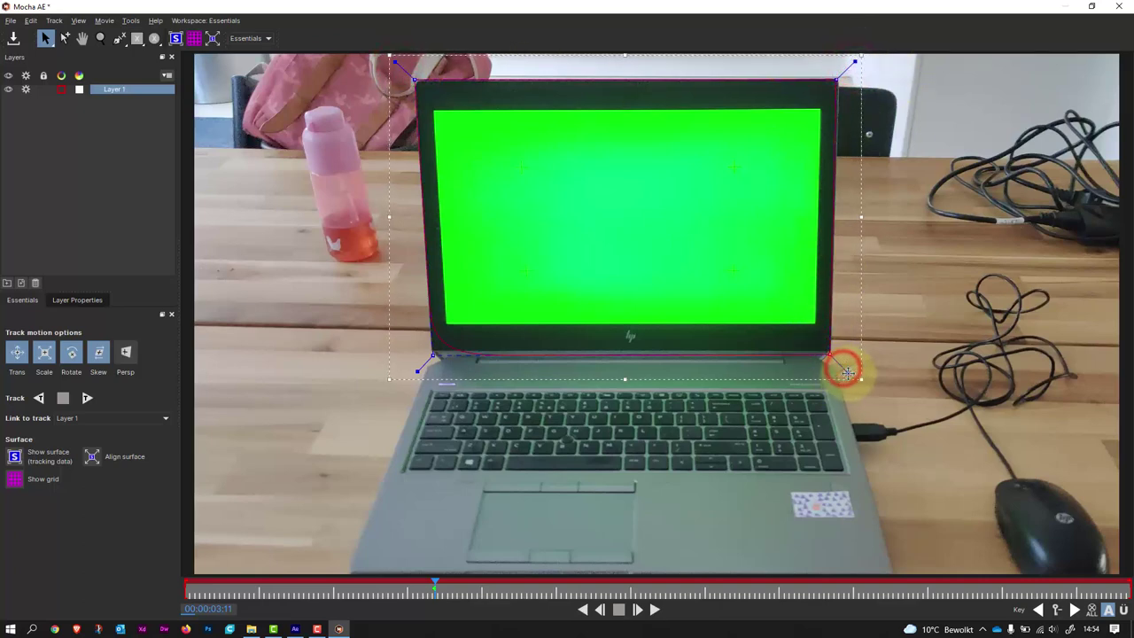
drag(417, 370, 414, 373)
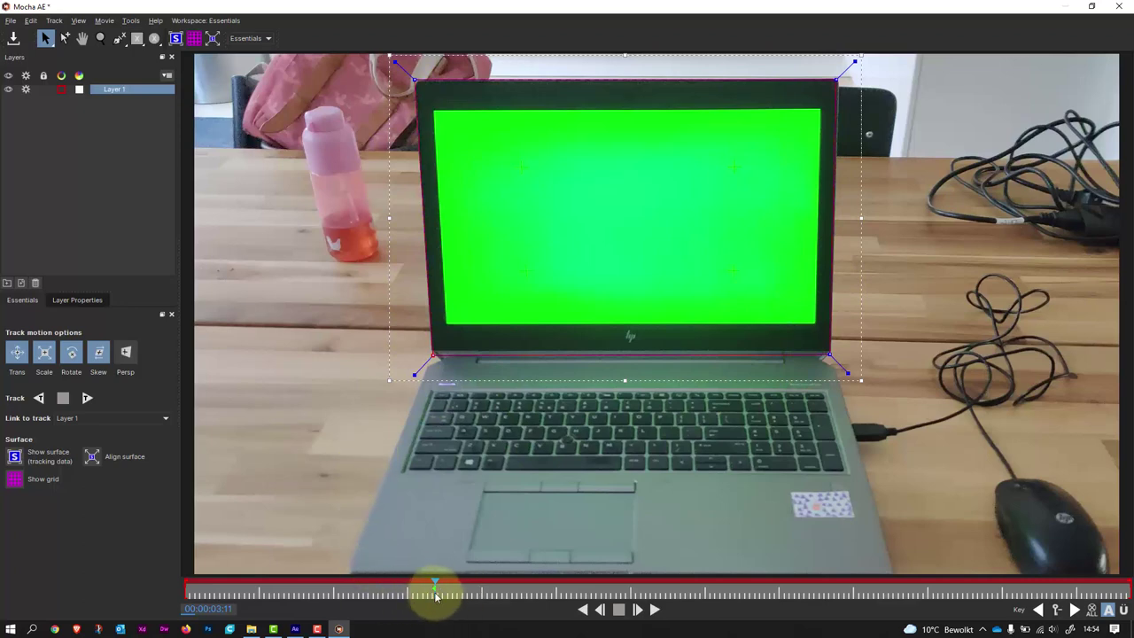
Show the planar surface of the tracking layer over the laptop's green screen
mouse_move(435, 595)
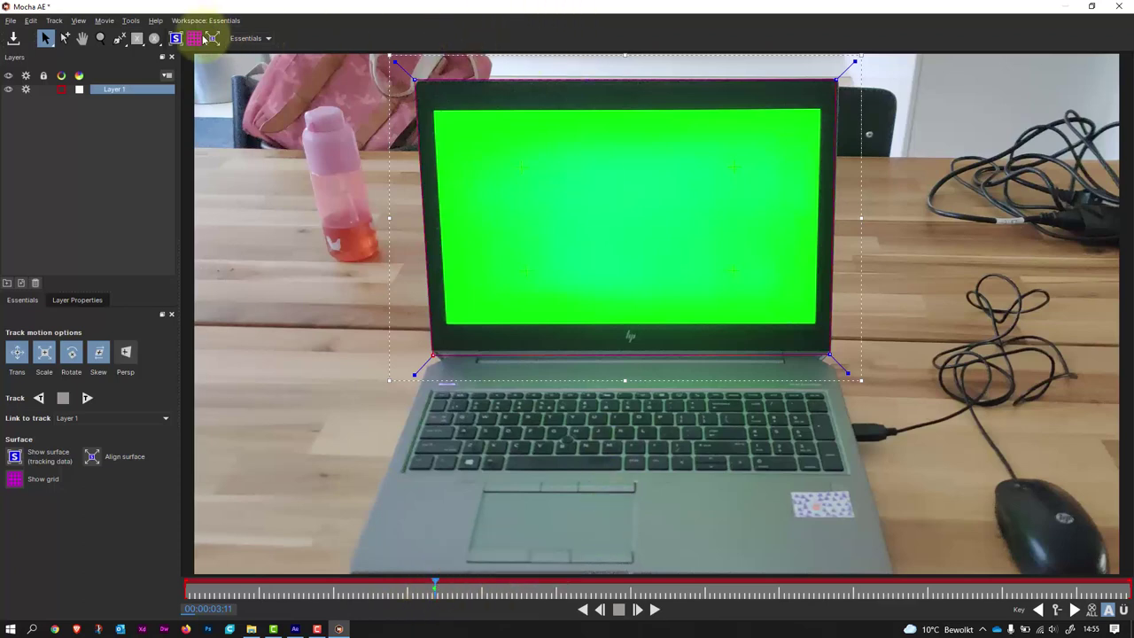
click(176, 39)
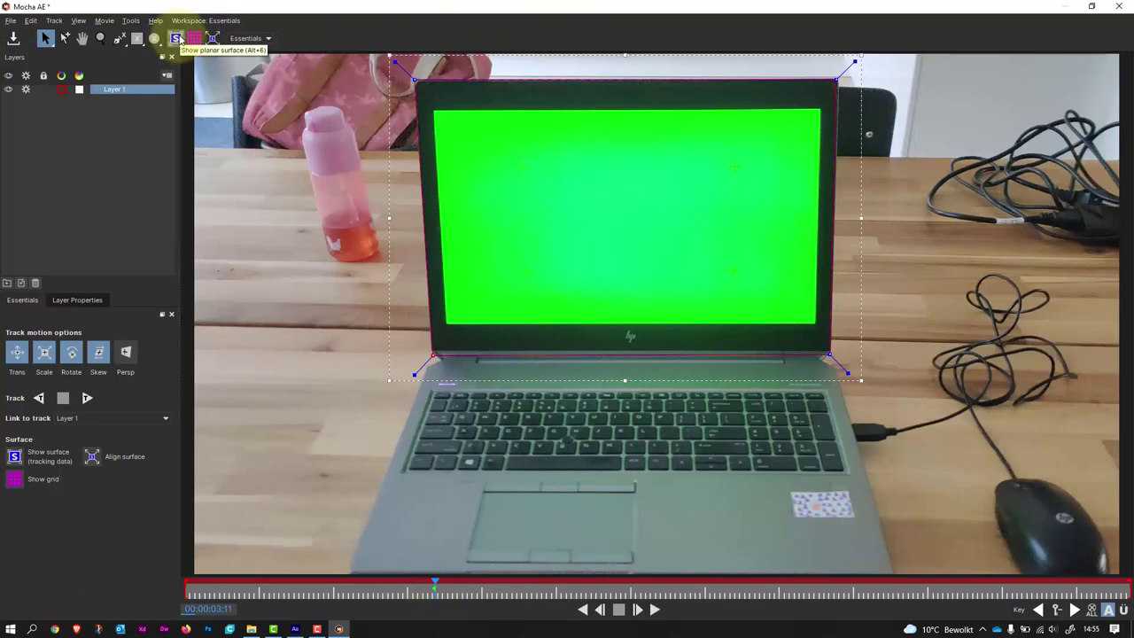
click(175, 39)
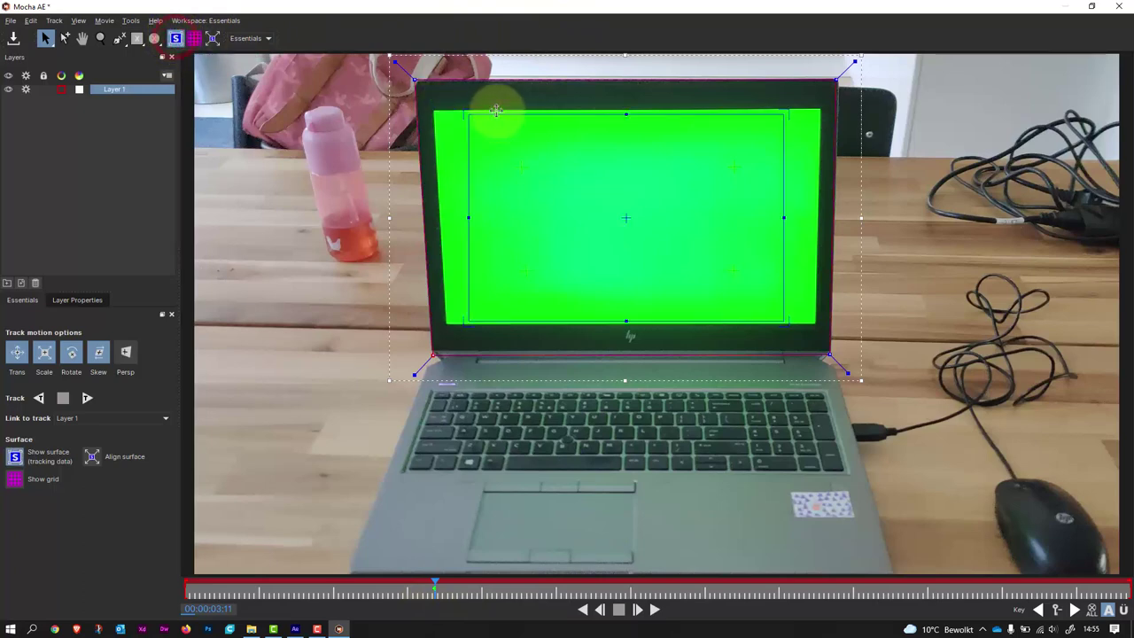
Fit the planar surface to the laptop's green screen by placing its four corners on the screen's corners
drag(467, 115, 430, 111)
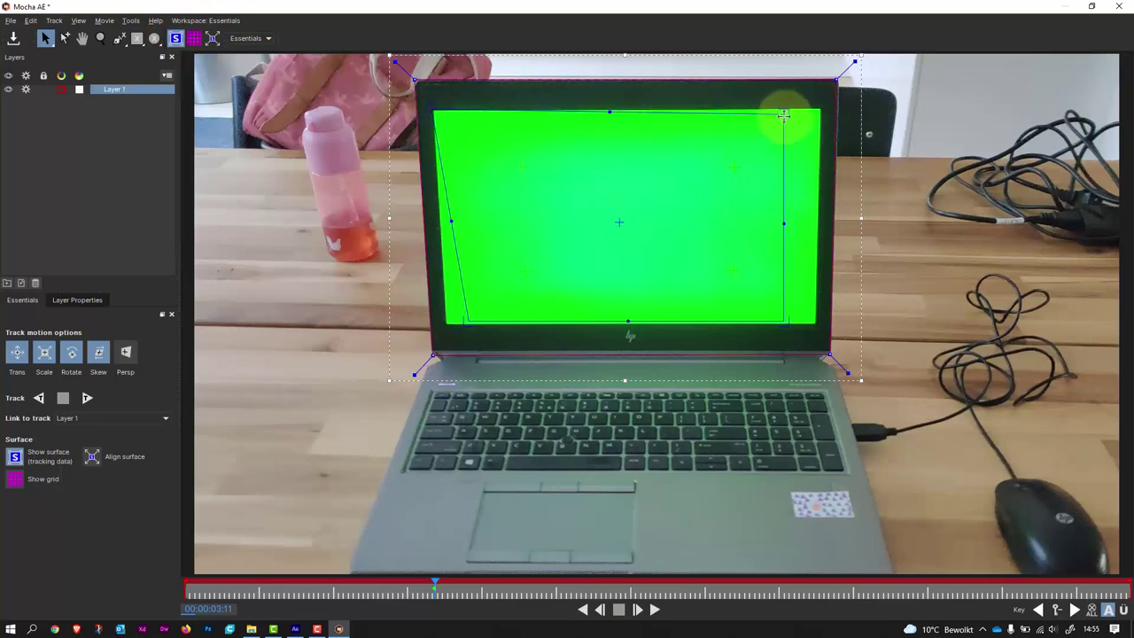
drag(784, 113, 822, 109)
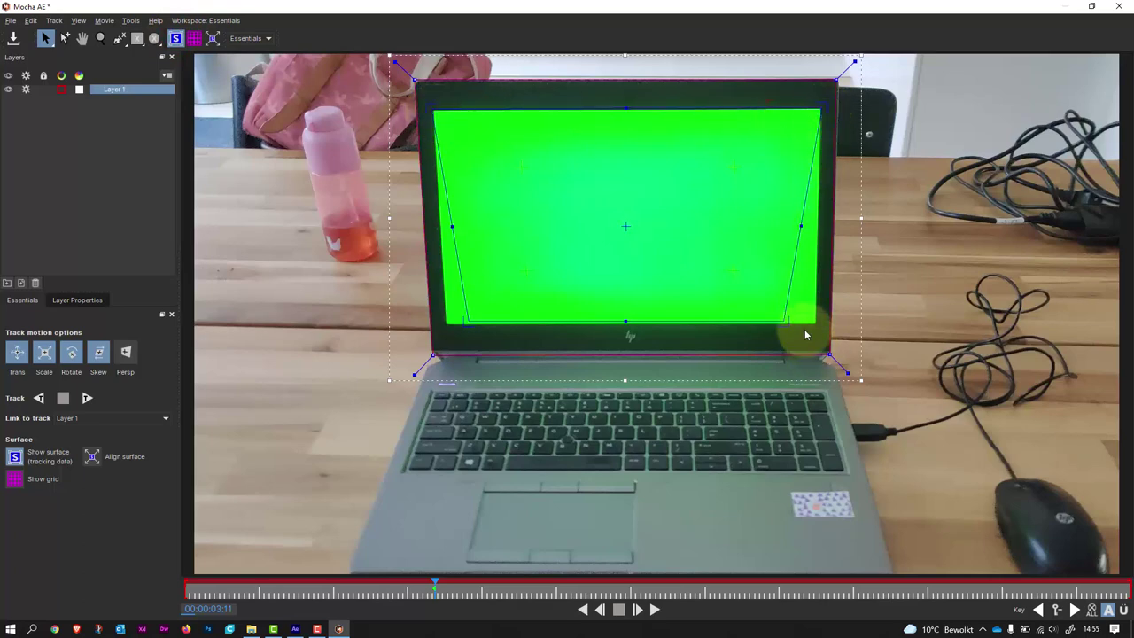
drag(785, 319, 816, 325)
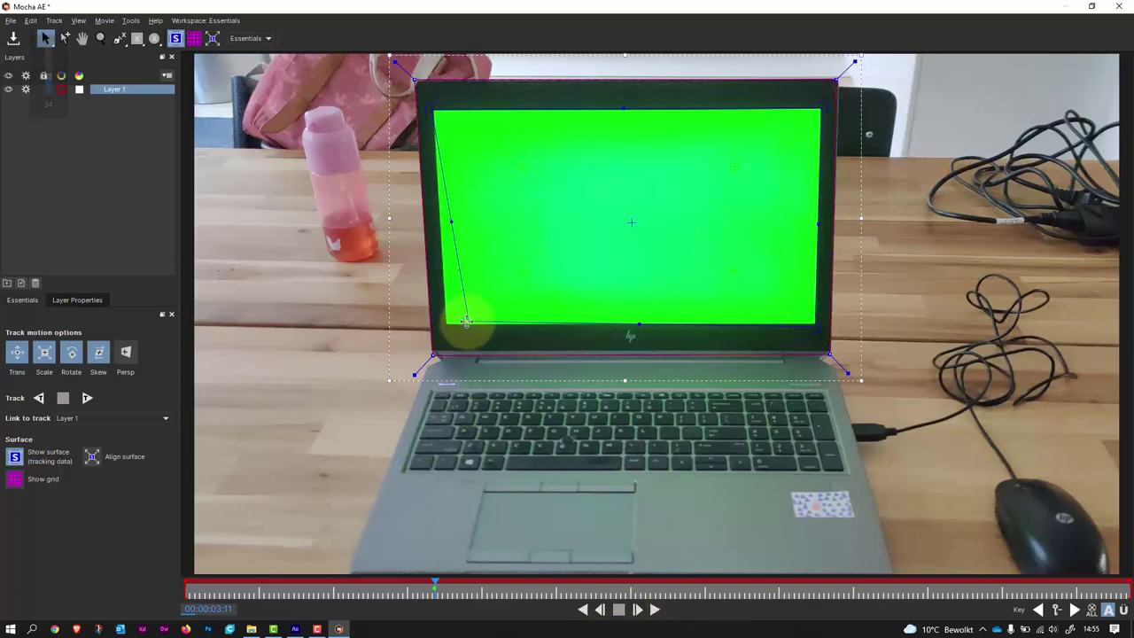
drag(467, 321, 445, 326)
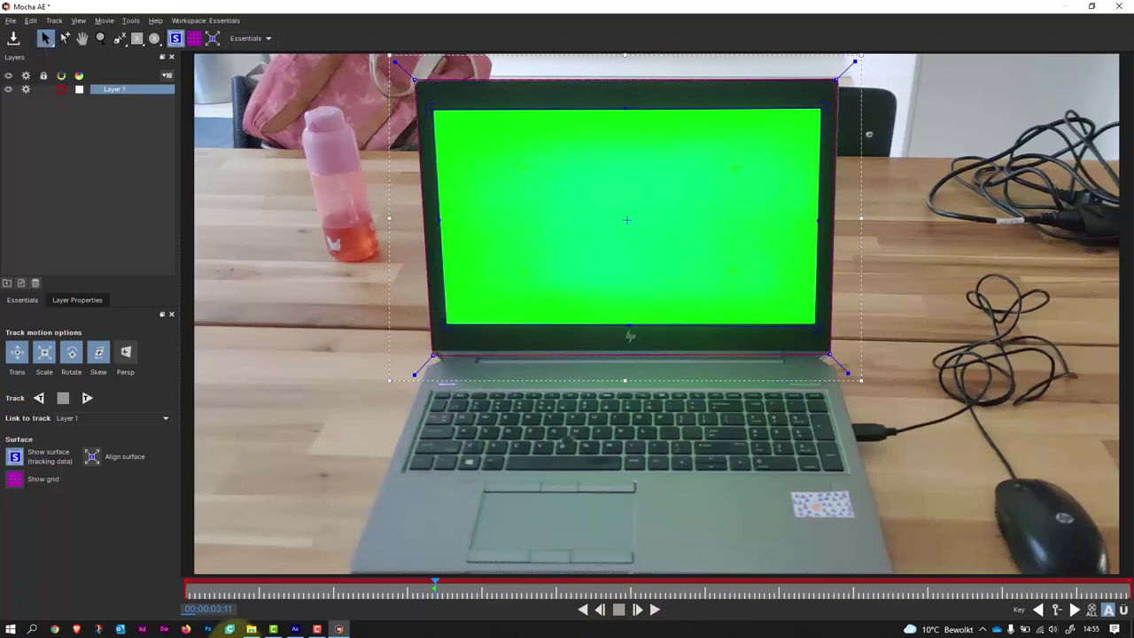
mouse_move(317, 630)
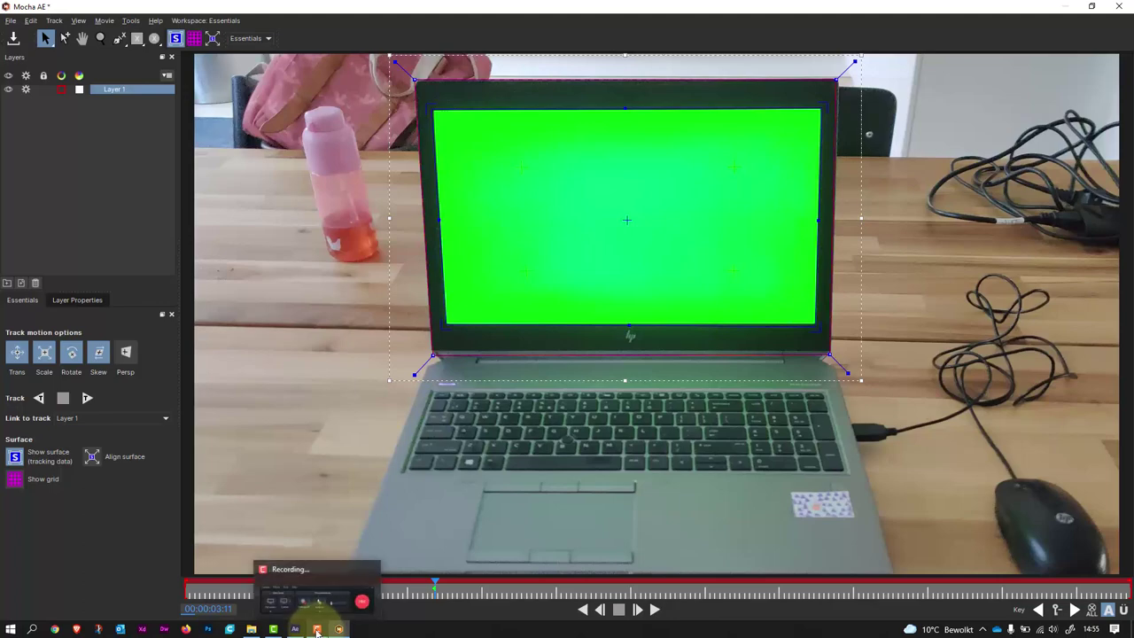
click(329, 605)
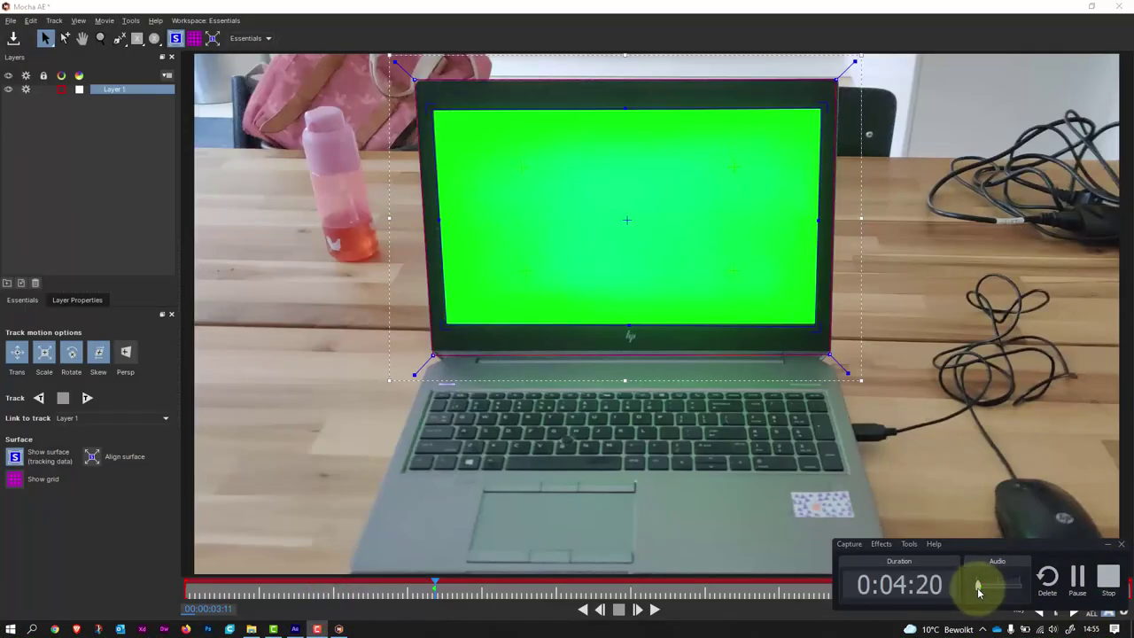
click(449, 5)
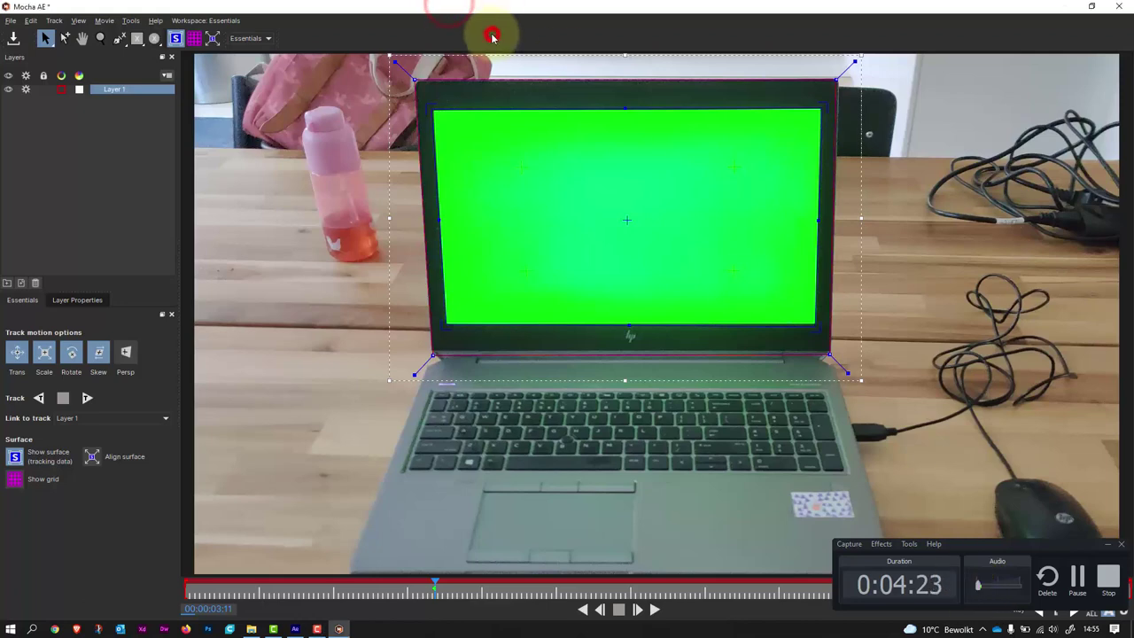
click(1107, 544)
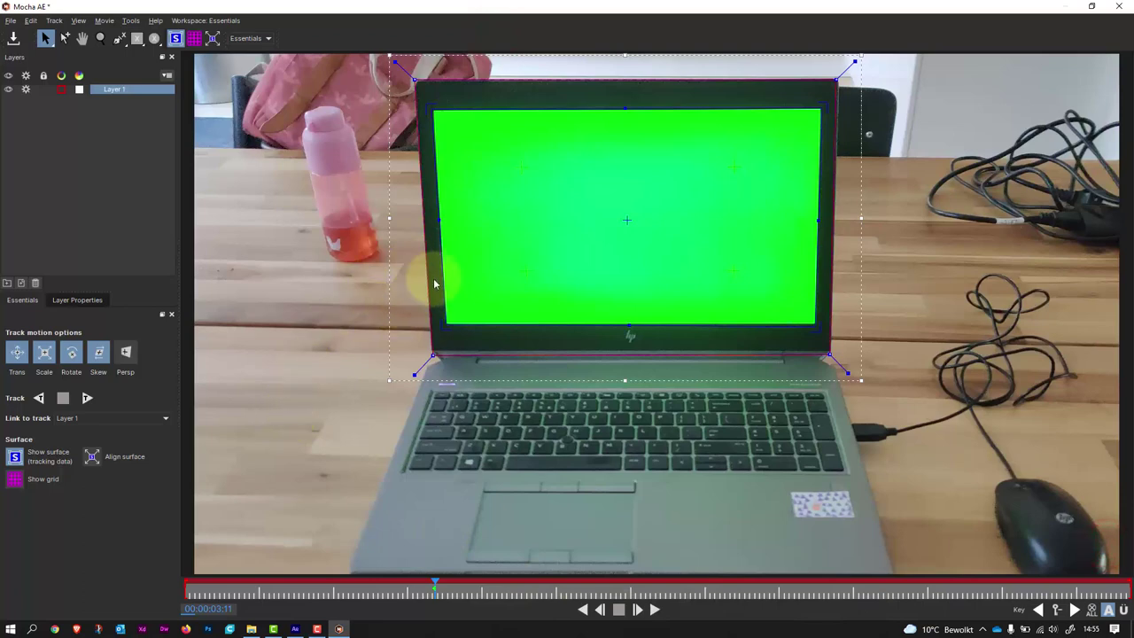
Check the green screen's edges with the planar surface hidden, and nudge the surface's two upper corners slightly outside the green area
click(176, 39)
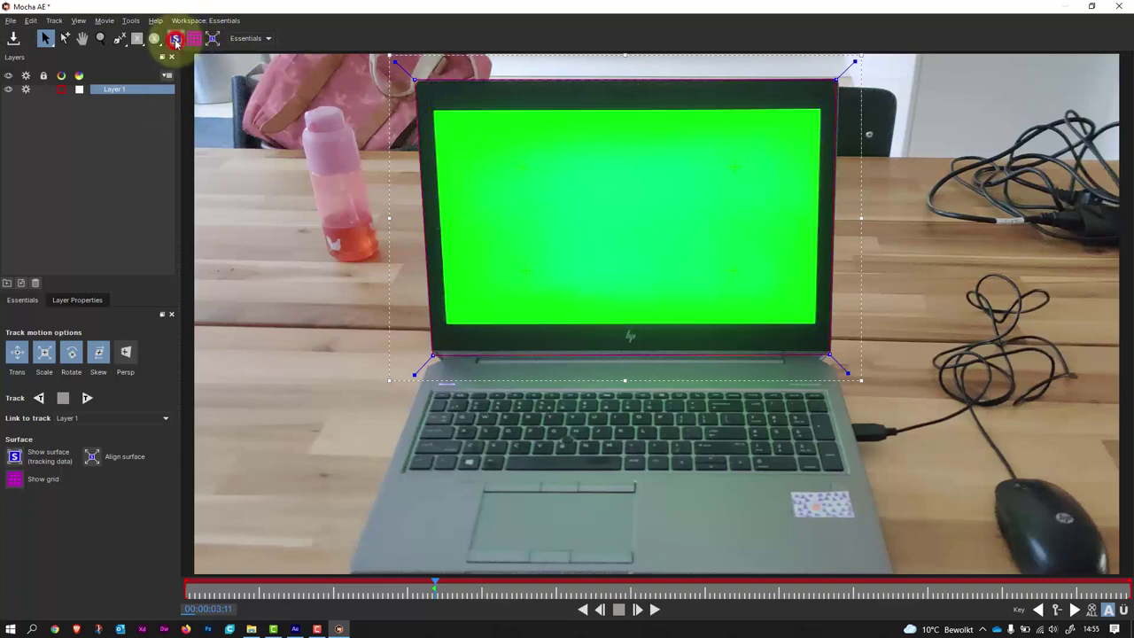
drag(434, 109, 429, 106)
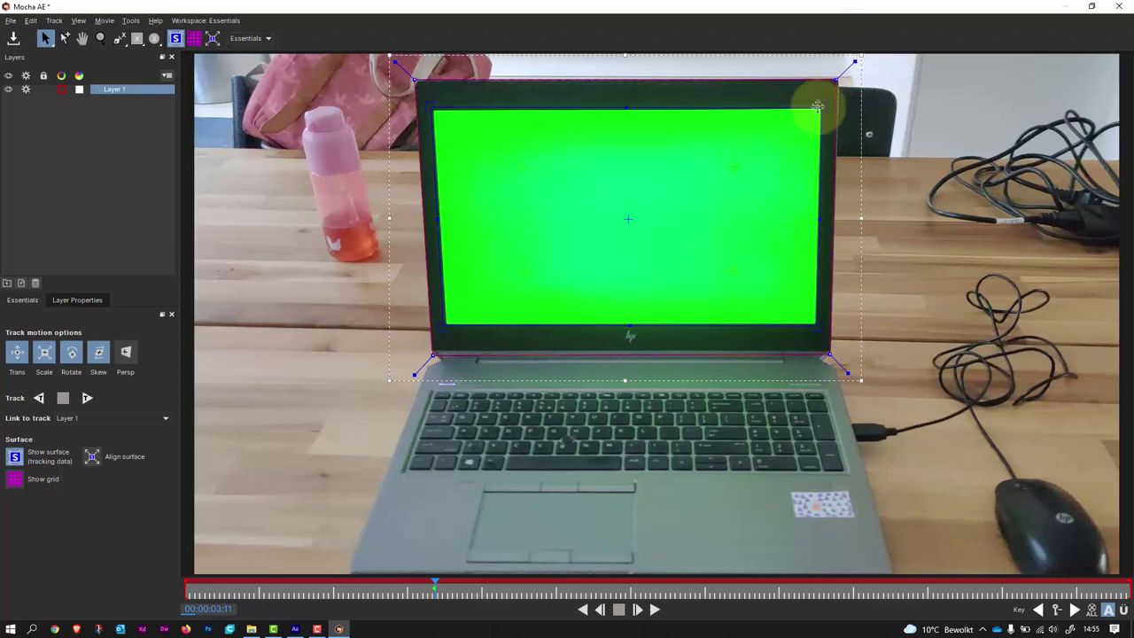
drag(815, 101, 820, 106)
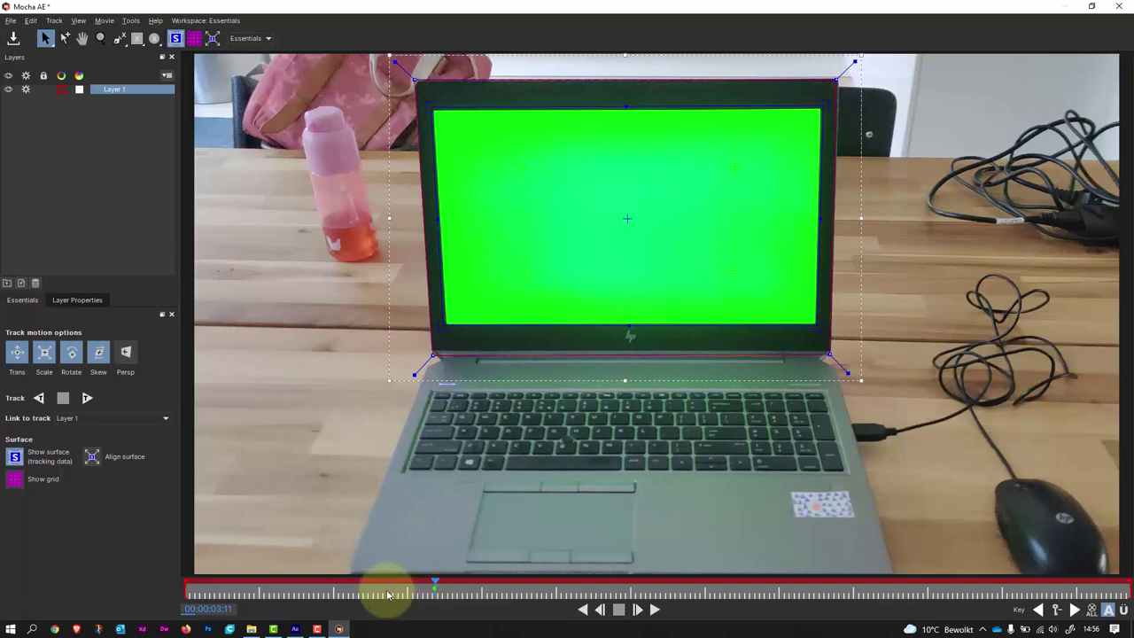
mouse_move(449, 595)
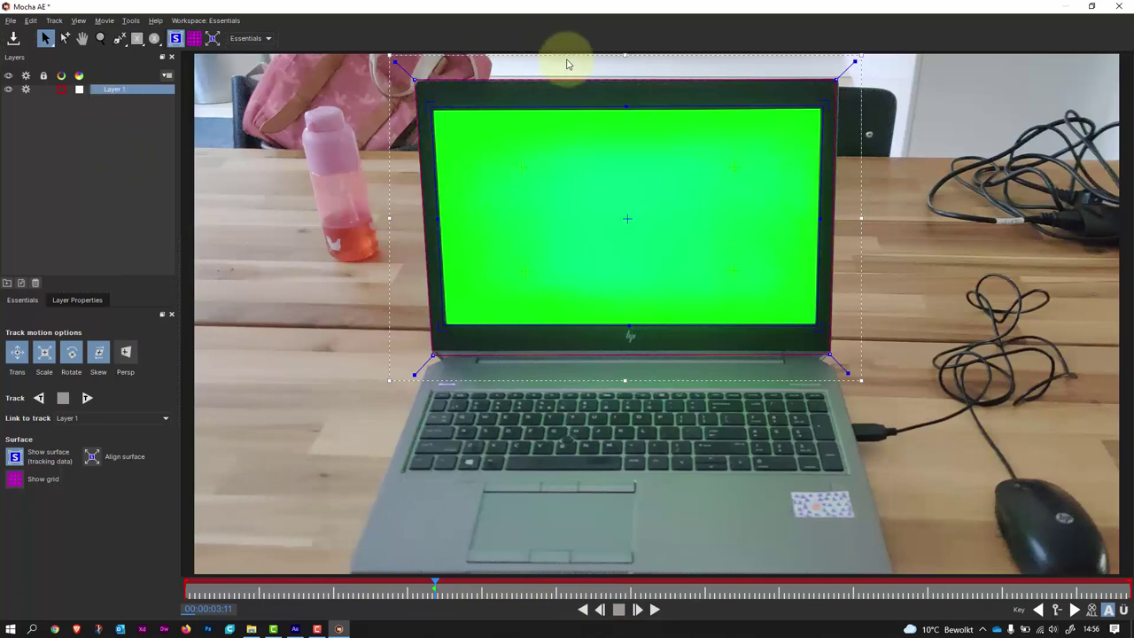
Rename the tracking layer as scherm
click(117, 90)
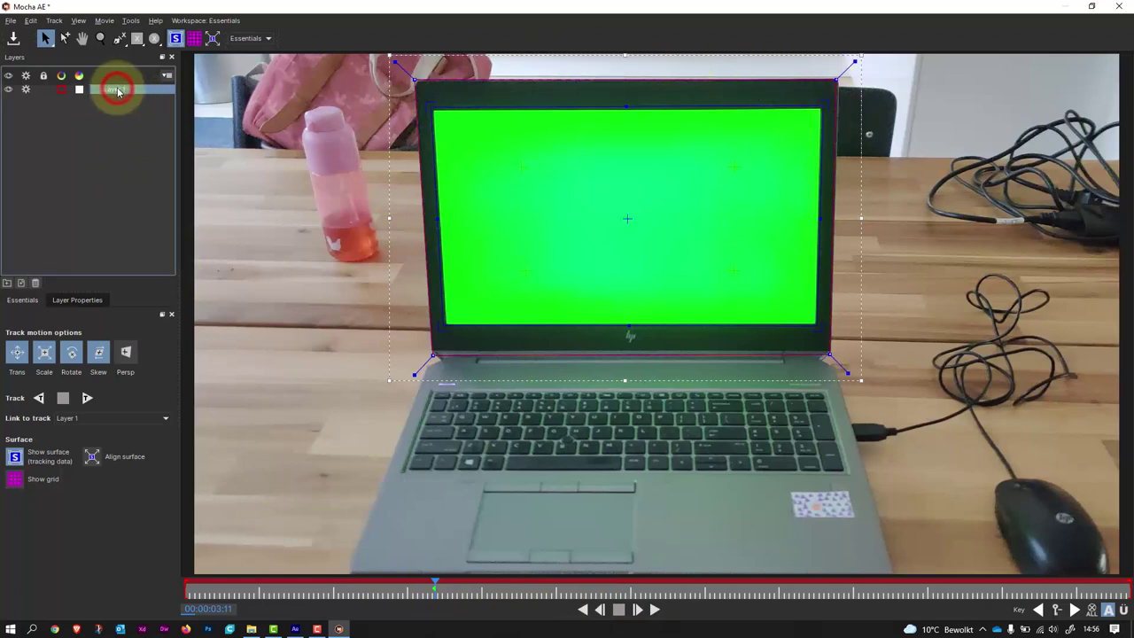
double_click(118, 90)
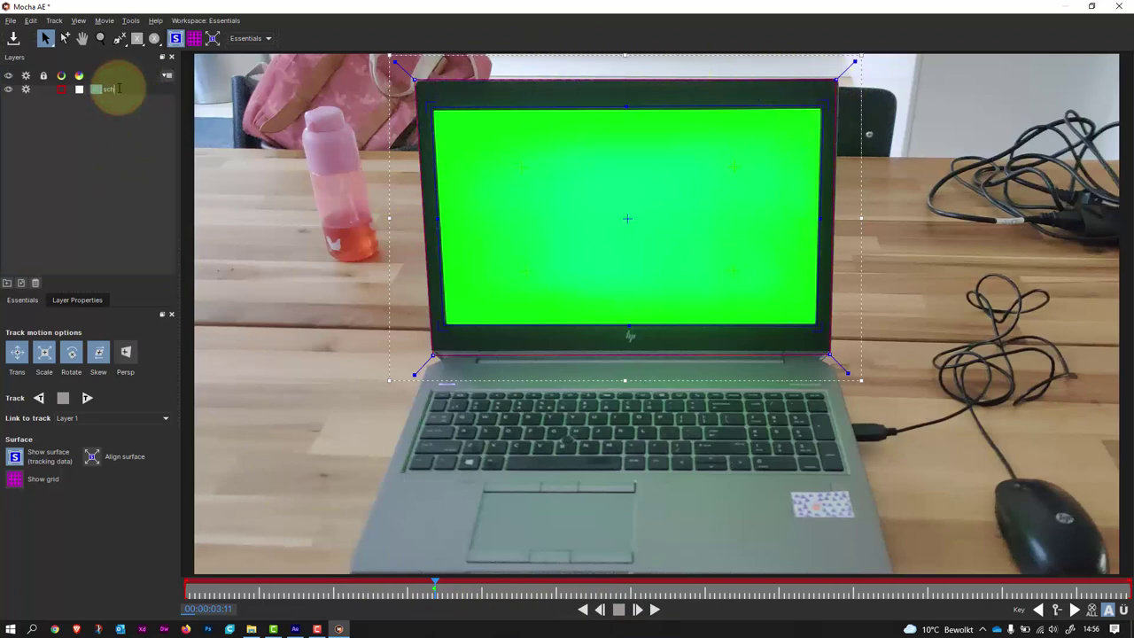
key(Return)
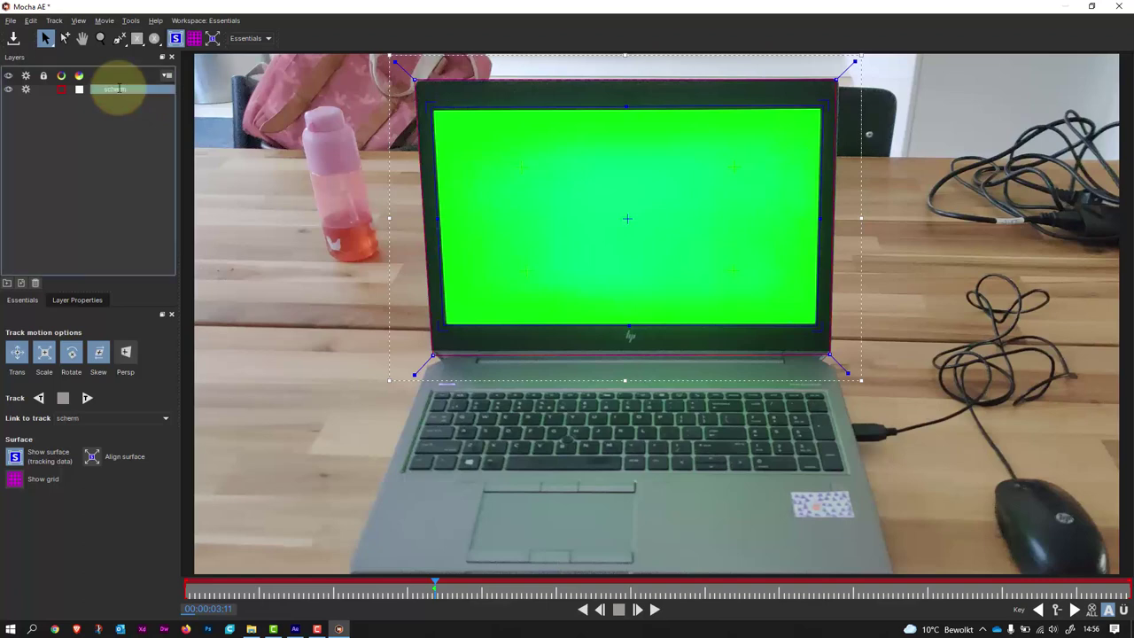
Include perspective in the tracked motion and track the scherm layer backwards to the start of the clip
click(129, 356)
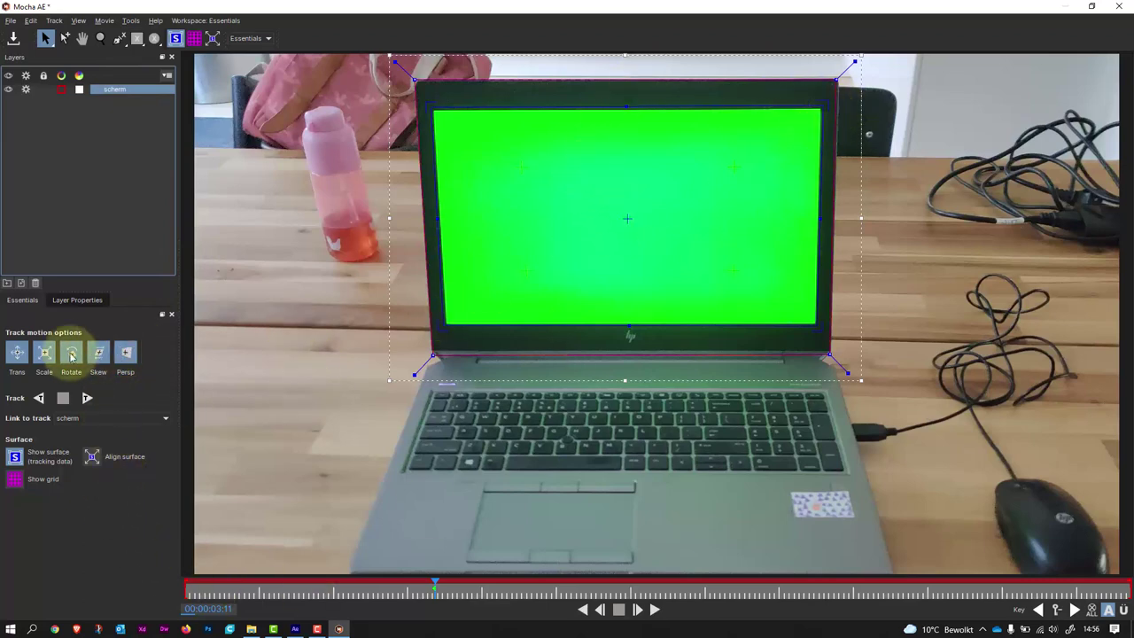
click(40, 400)
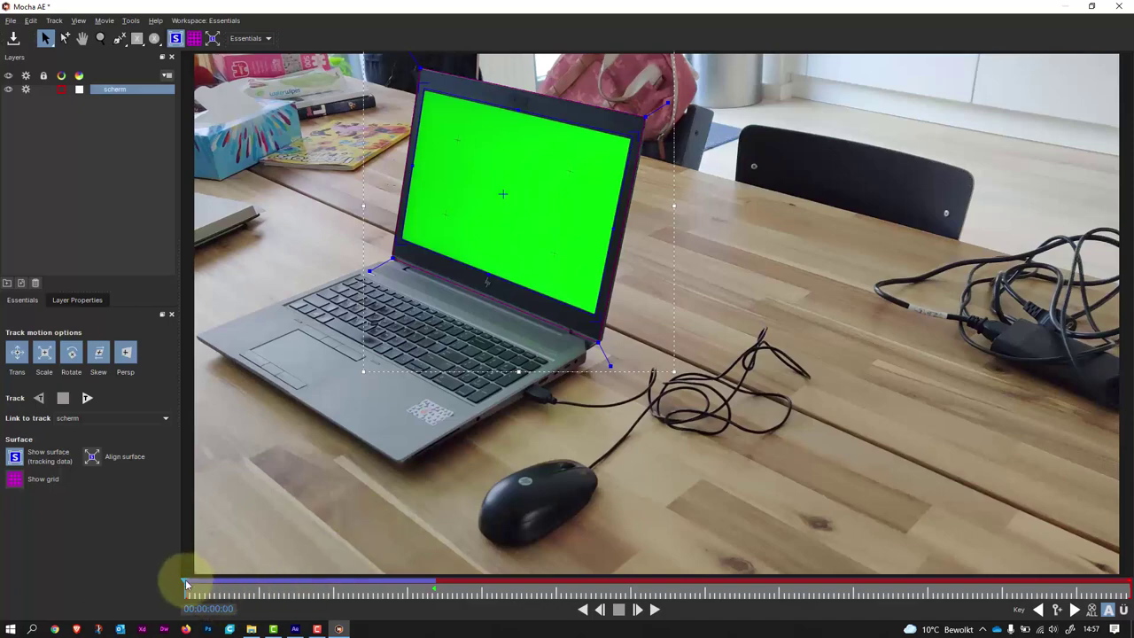
Return to the keyframe at 00:00:03:11 and track the scherm layer forwards to the end of the clip
drag(186, 584, 405, 597)
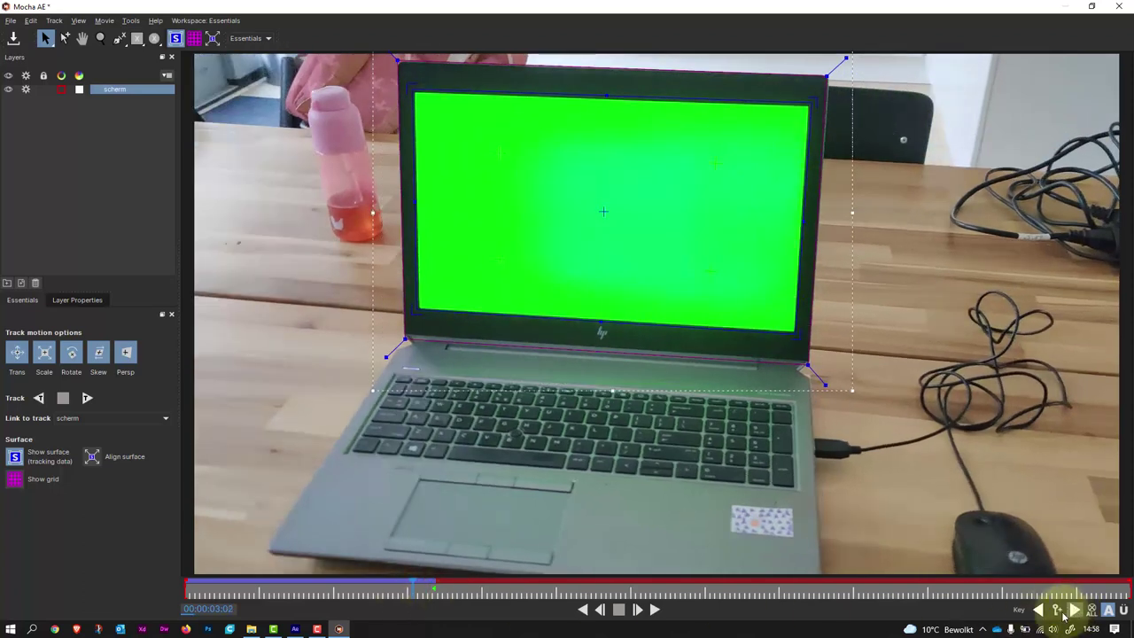
click(1075, 610)
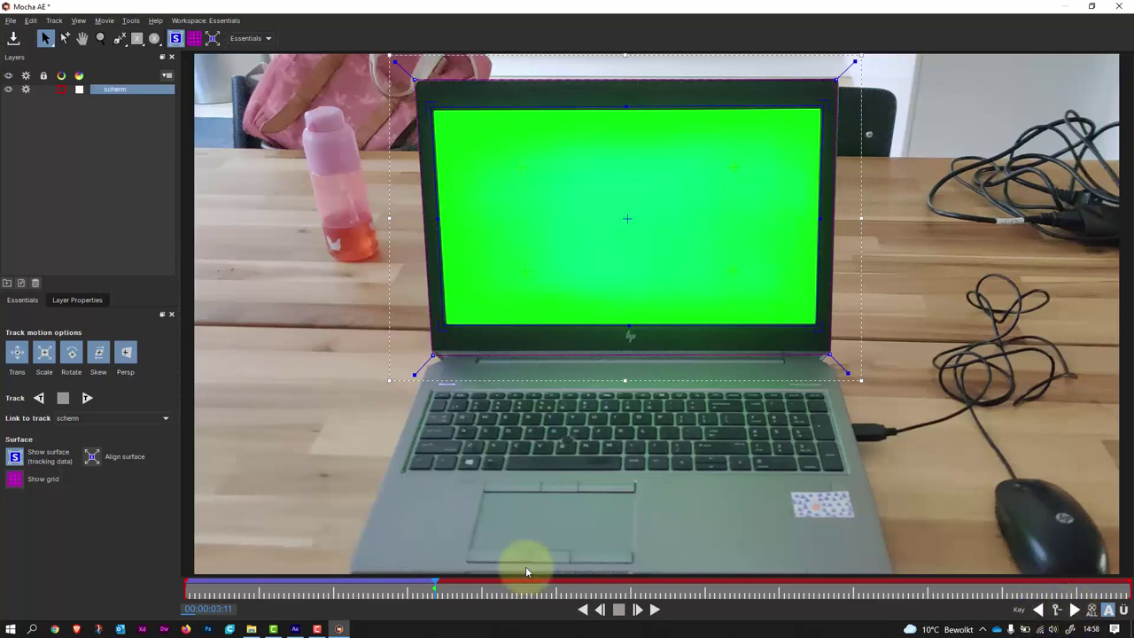
click(89, 400)
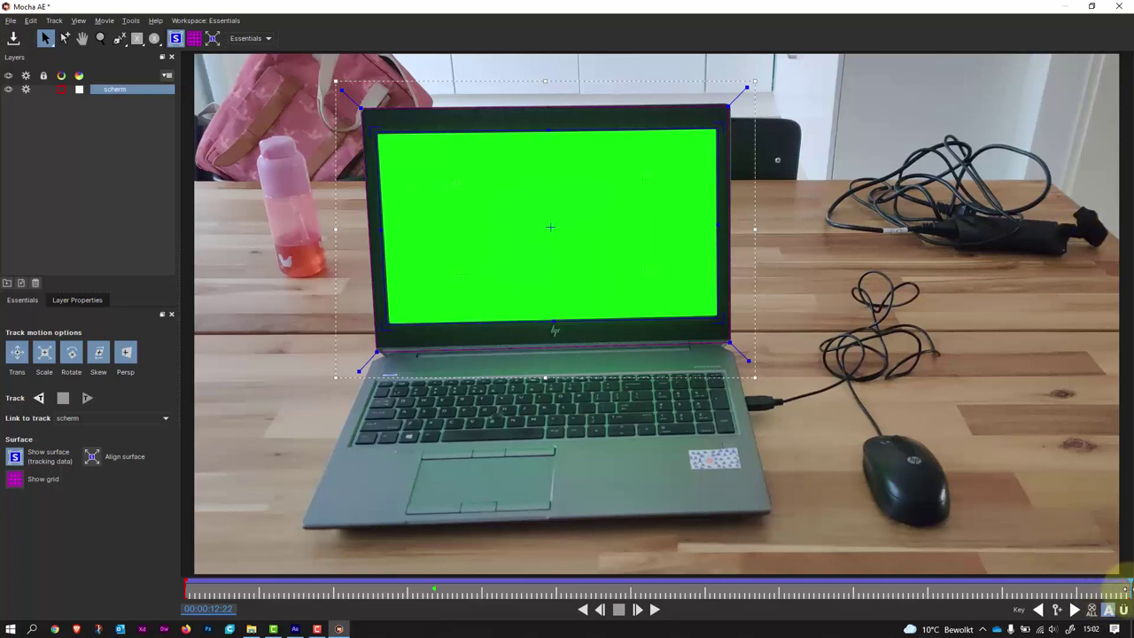
Review the completed track by scrubbing and playing through the clip, and return the playhead to 00:00:03:11
drag(1120, 595, 145, 600)
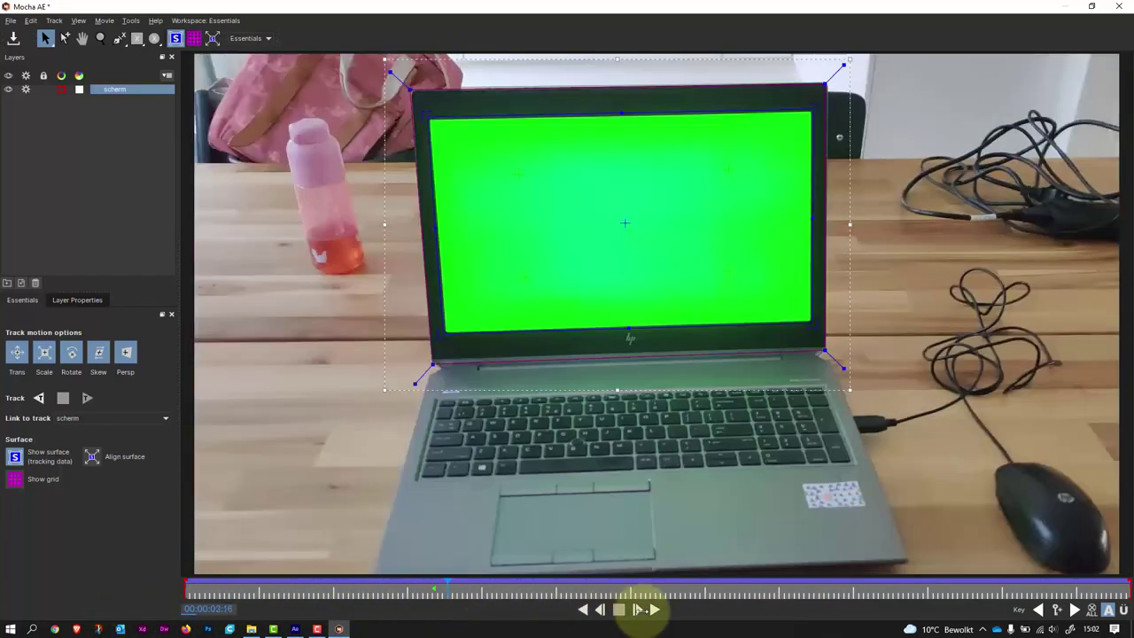
click(654, 609)
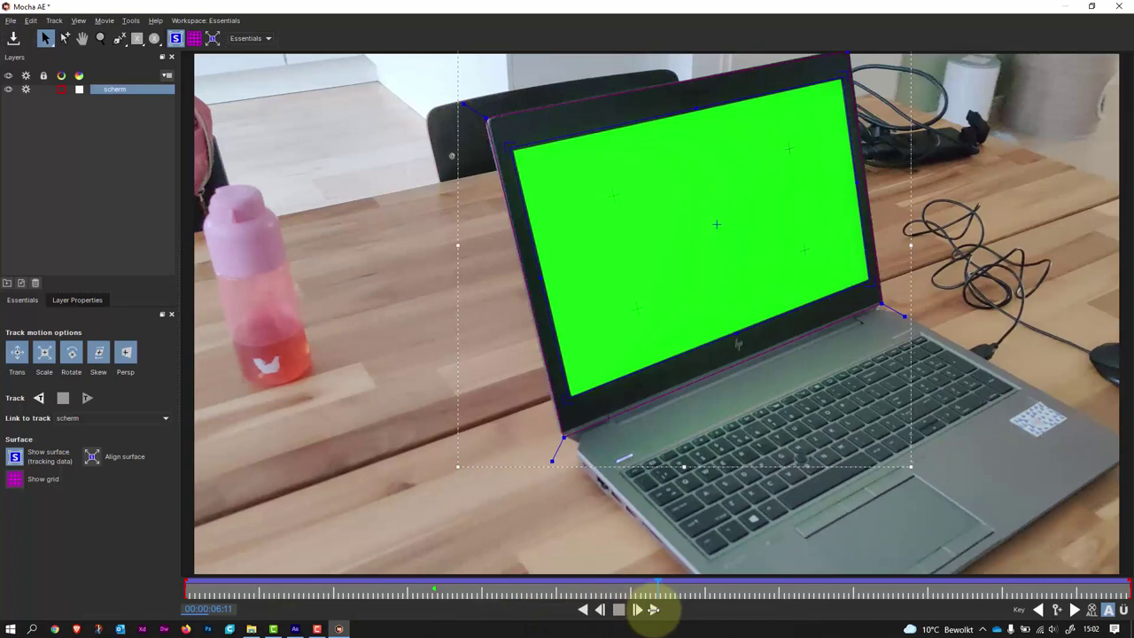
drag(577, 607, 431, 605)
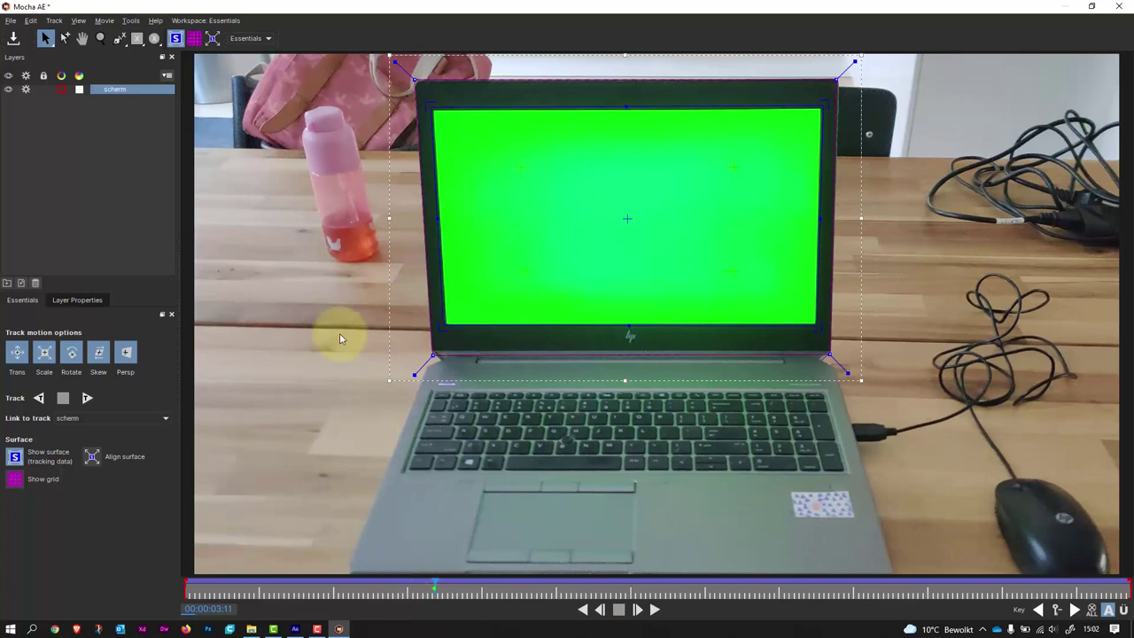
Save the Mocha project and close it to return to After Effects
click(13, 21)
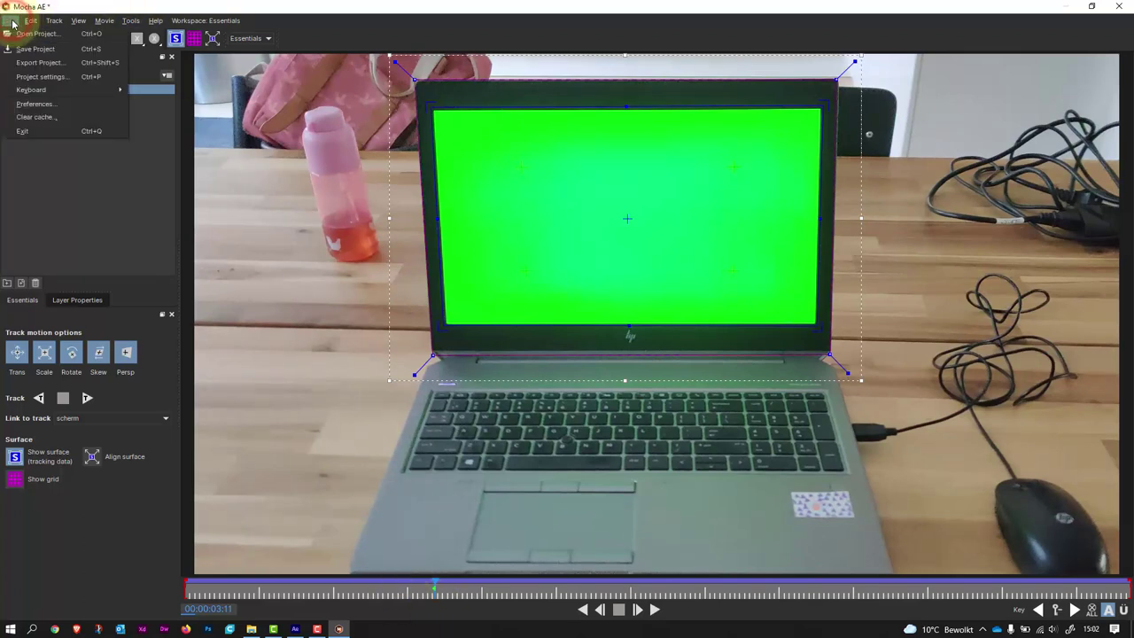
click(407, 4)
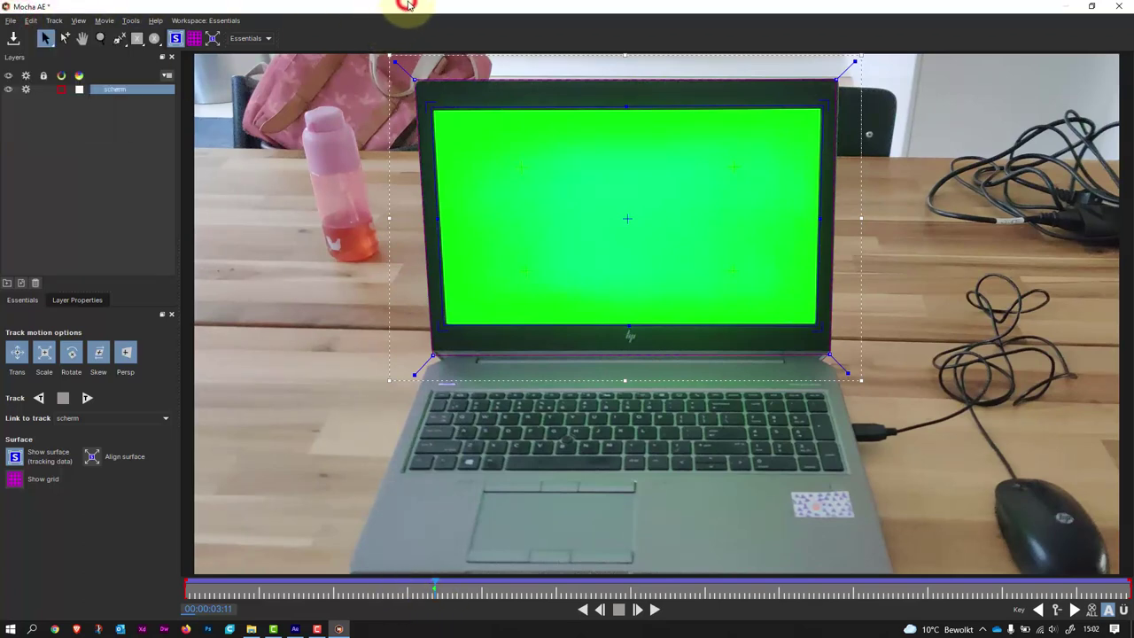
key(ctrl+s)
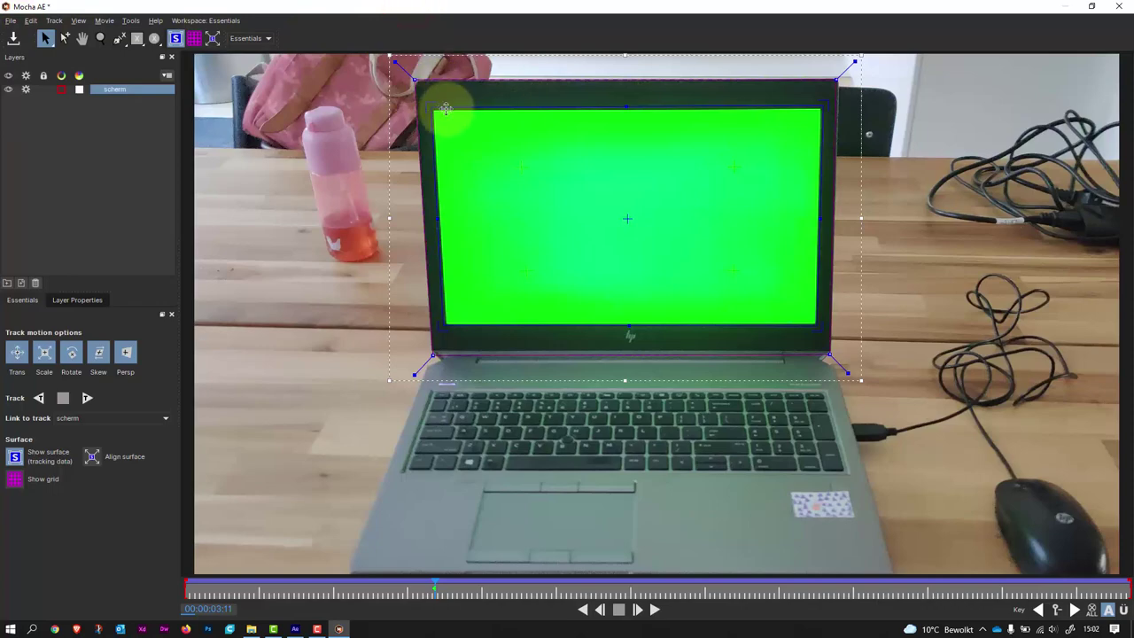
click(1125, 7)
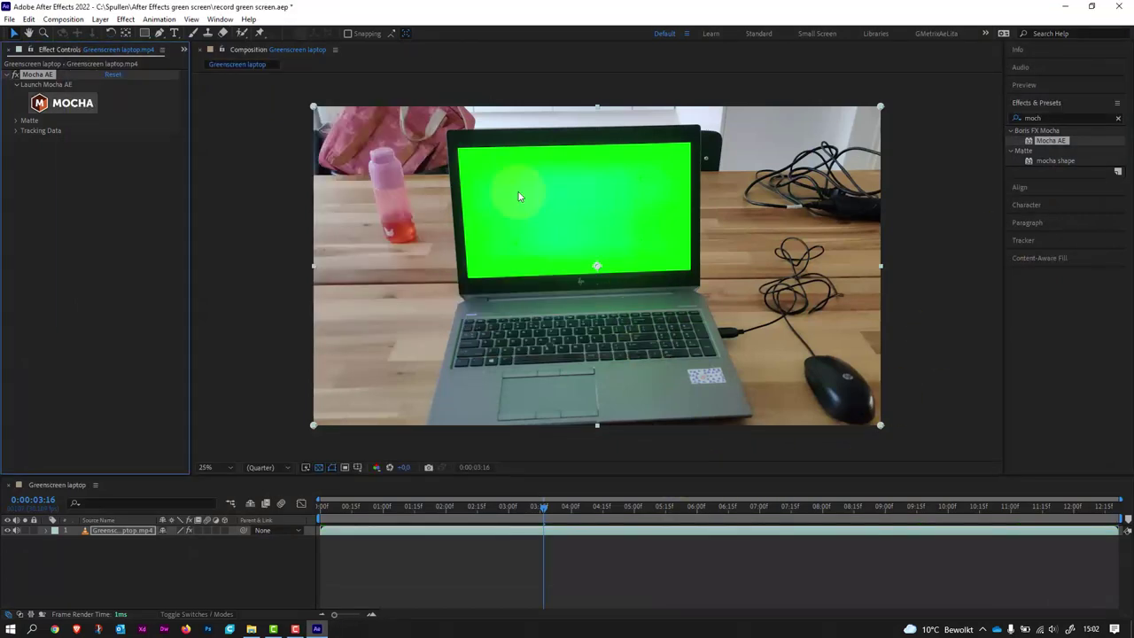
Duplicate the green screen laptop clip in the composition and select the upper copy
click(115, 531)
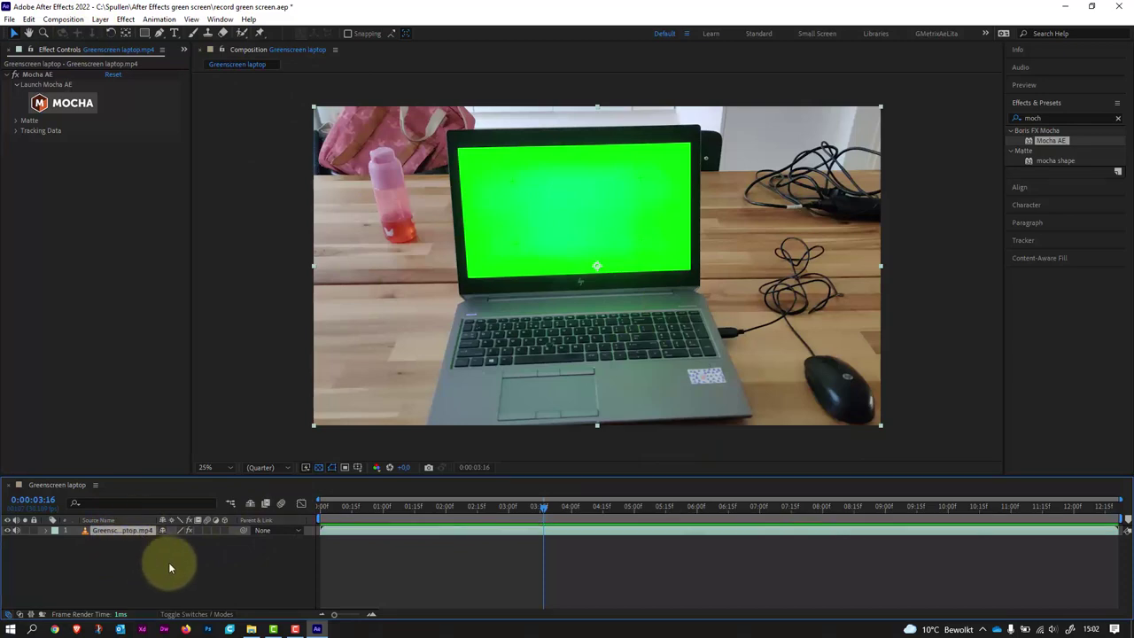
click(117, 530)
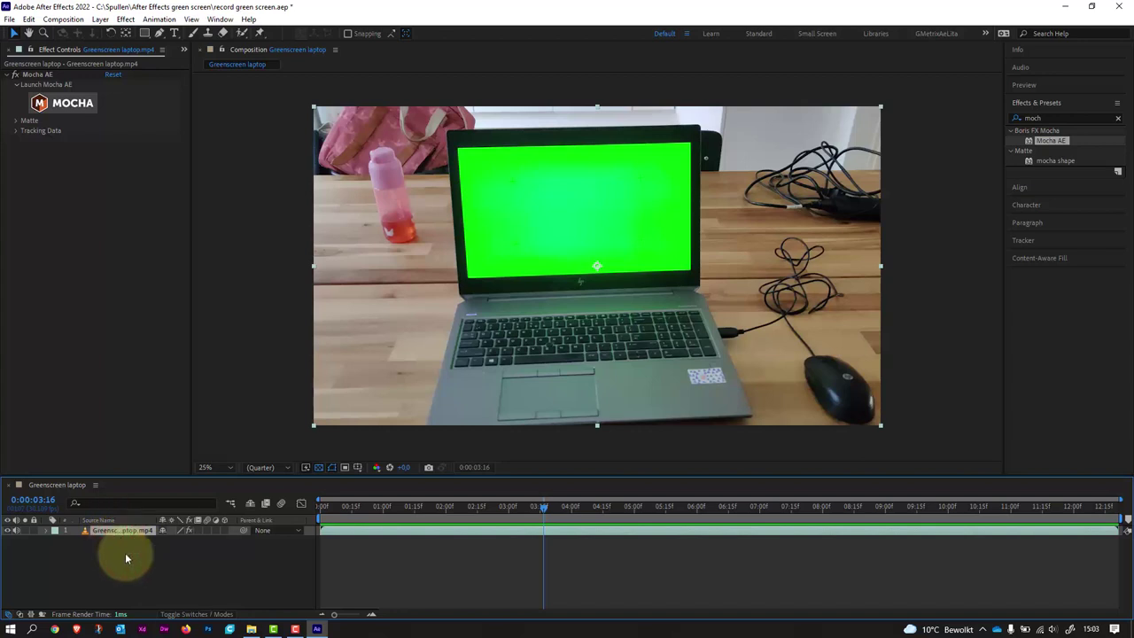
key(ctrl+d)
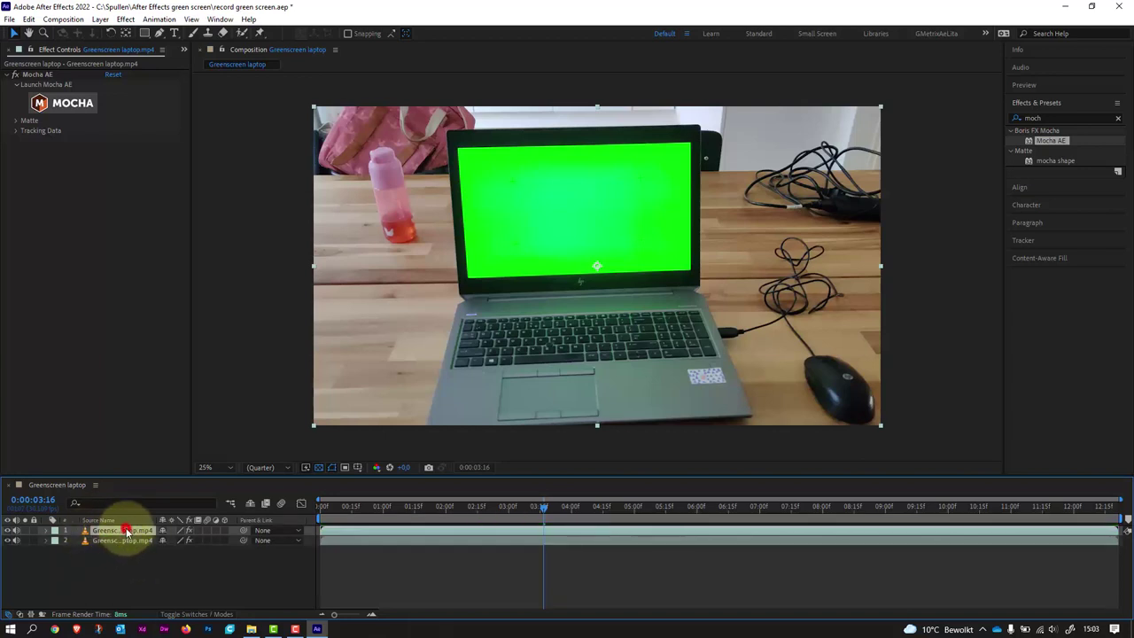
click(125, 530)
click(123, 531)
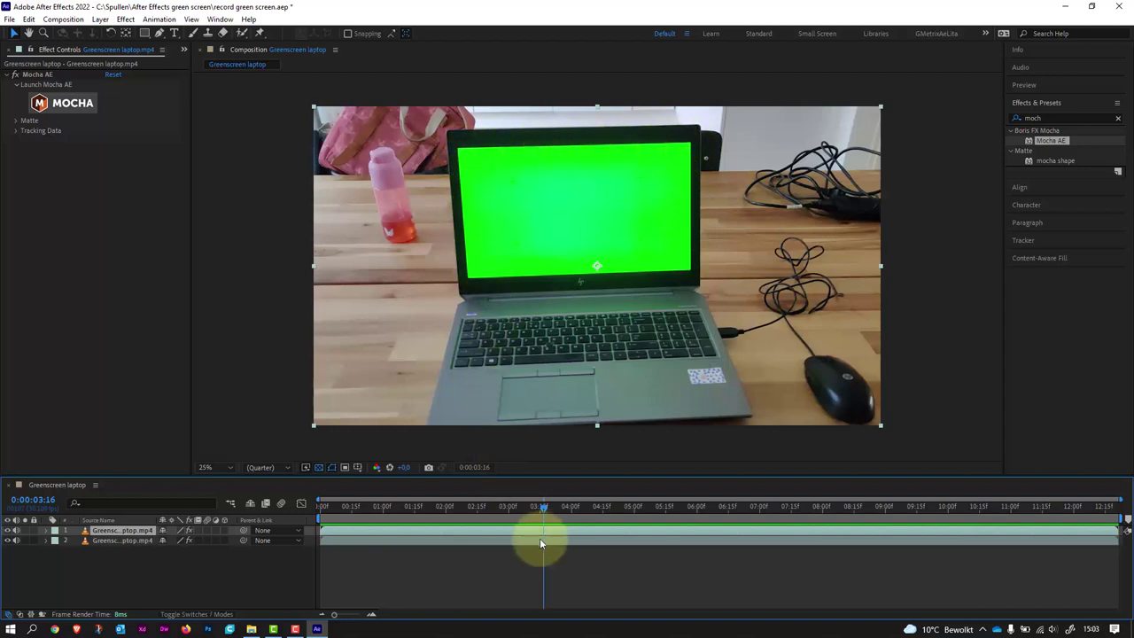
Move the playhead to 0:00:03:11 and remove the Mocha AE effect from the upper clip copy
drag(543, 507, 532, 512)
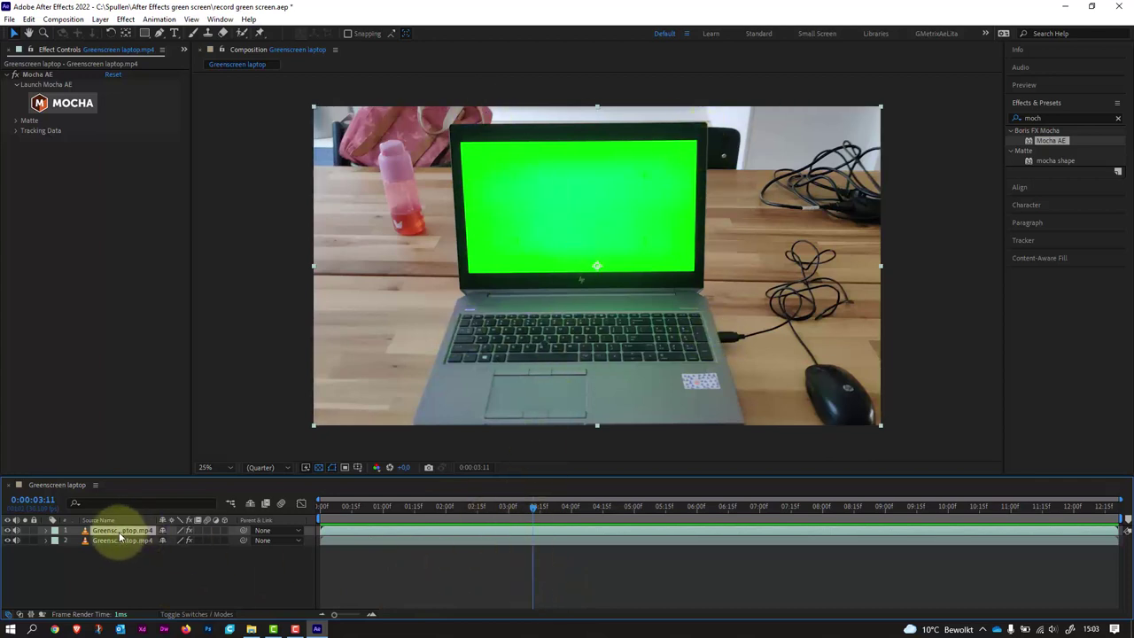
click(33, 75)
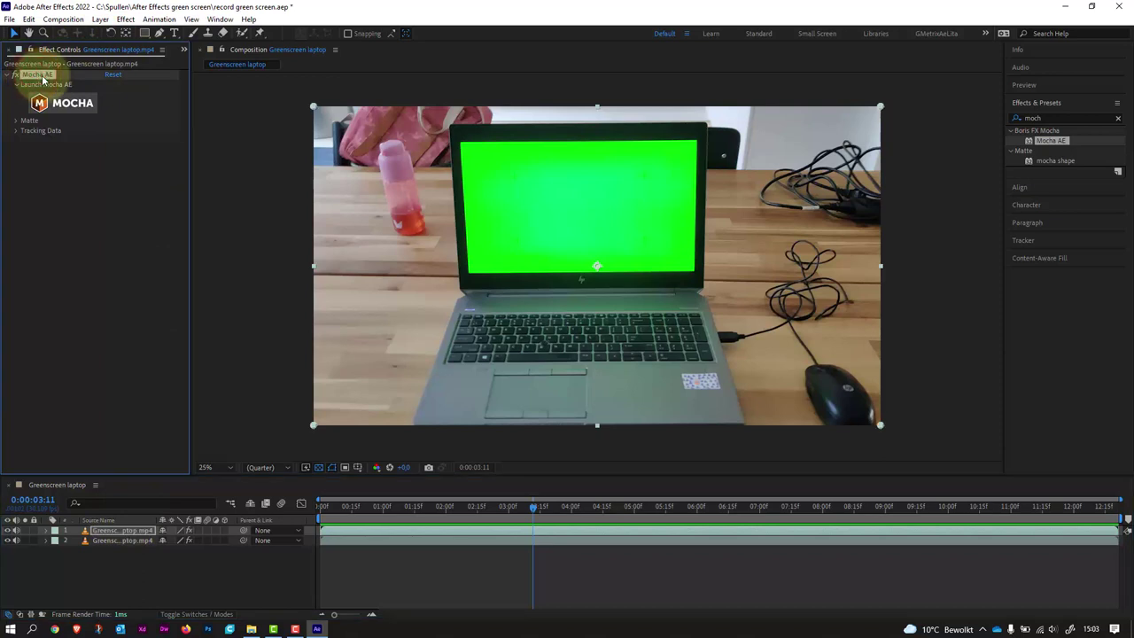
key(Delete)
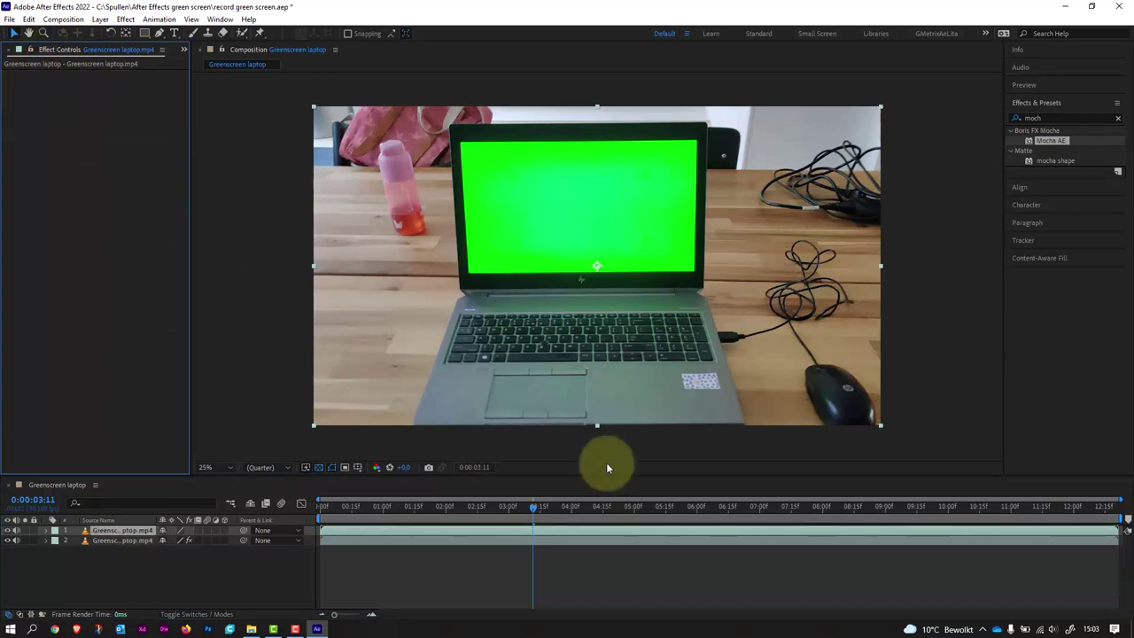
Freeze the upper clip copy at the 0:00:03:11 frame and return the playhead to its time remap keyframe
right_click(533, 535)
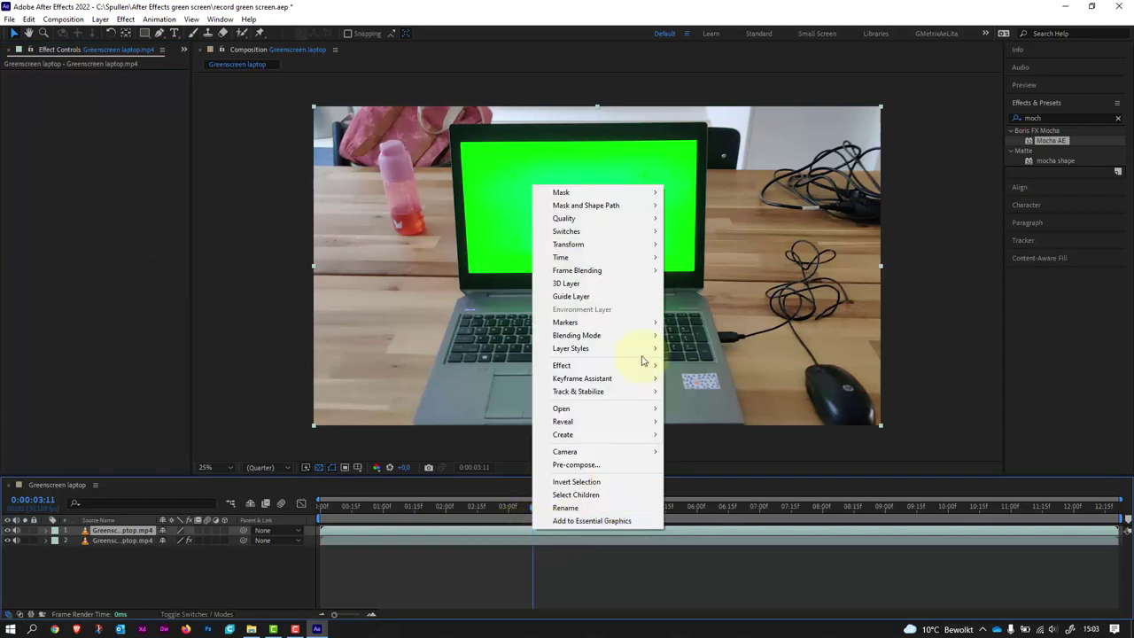
mouse_move(608, 262)
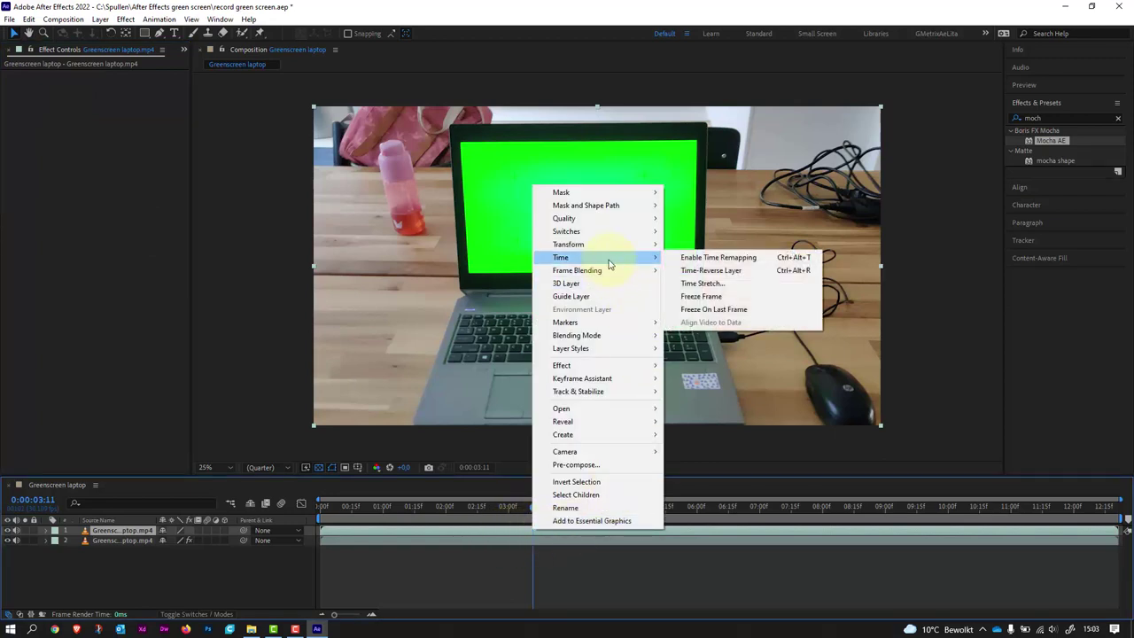
click(715, 298)
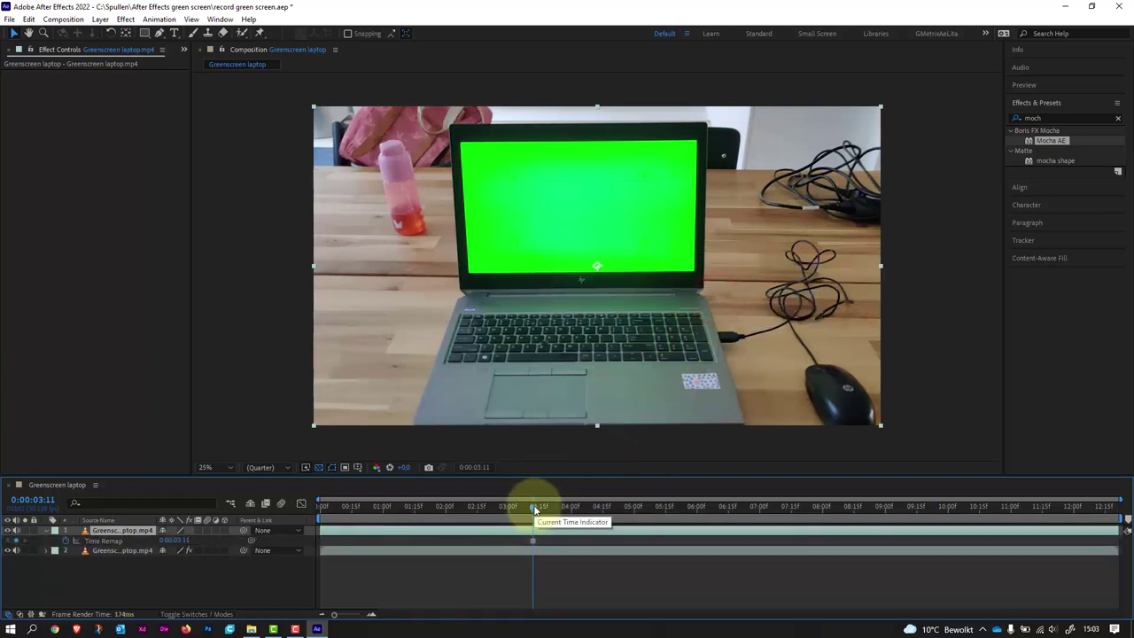
mouse_move(534, 508)
mouse_down()
mouse_move(431, 514)
mouse_move(607, 519)
mouse_move(505, 527)
mouse_move(548, 526)
mouse_move(528, 528)
mouse_up()
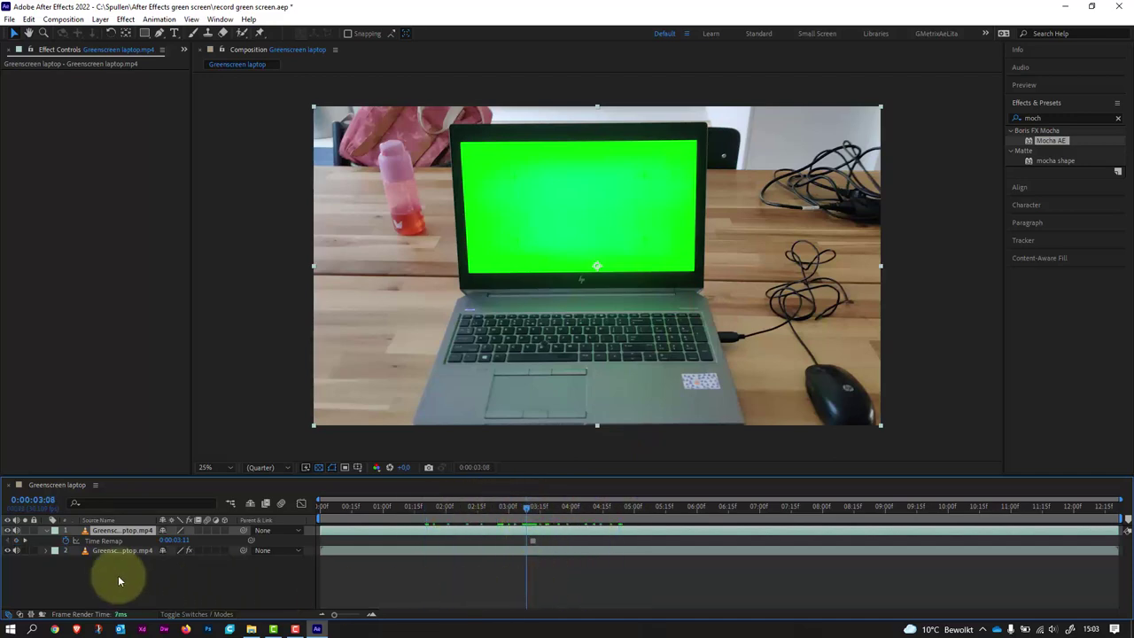
click(26, 540)
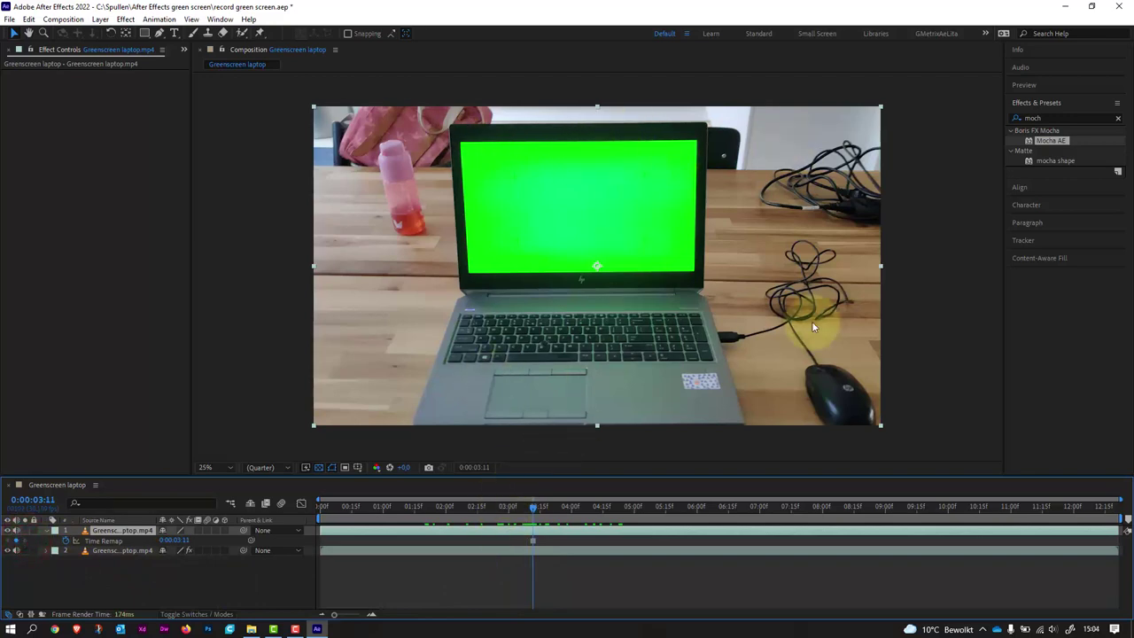
Rename the frozen upper layer as kader
click(115, 530)
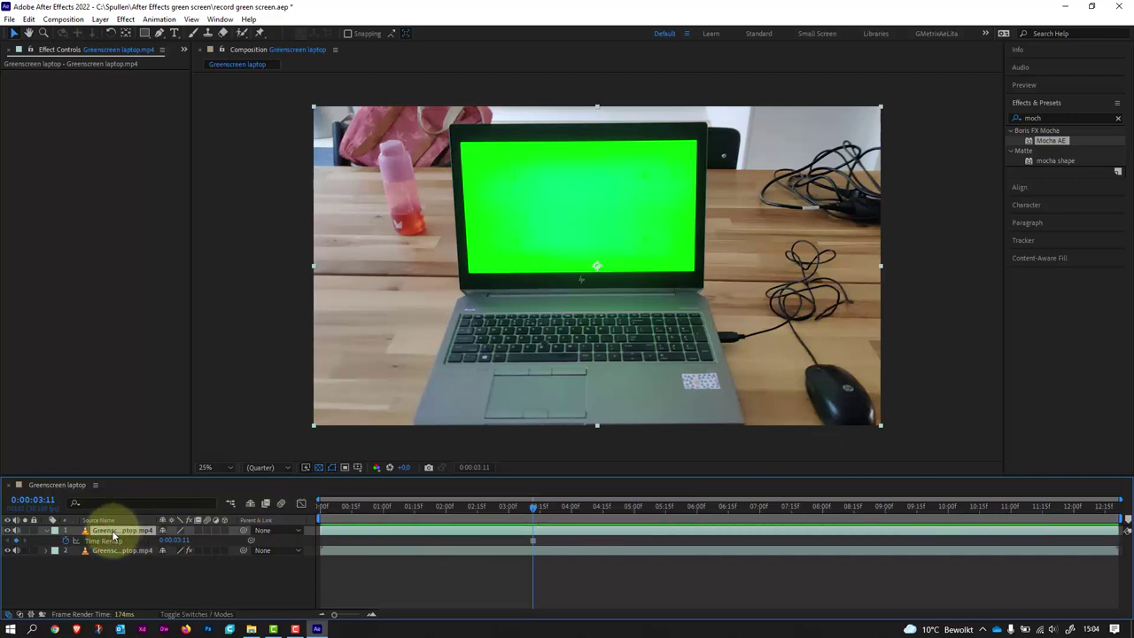
key(Return)
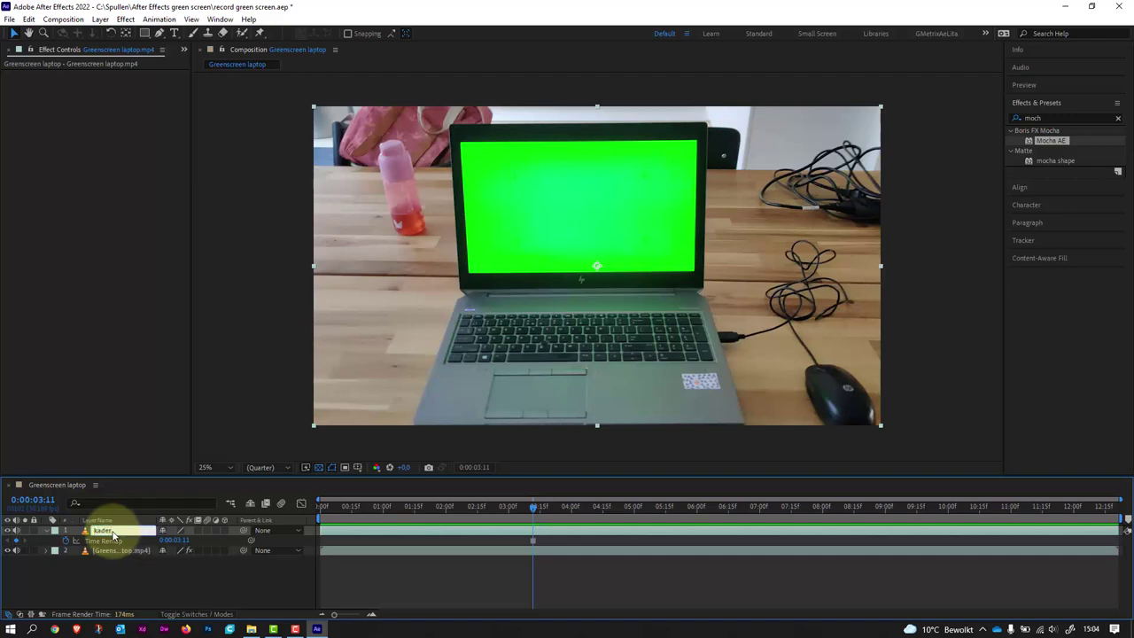
key(Return)
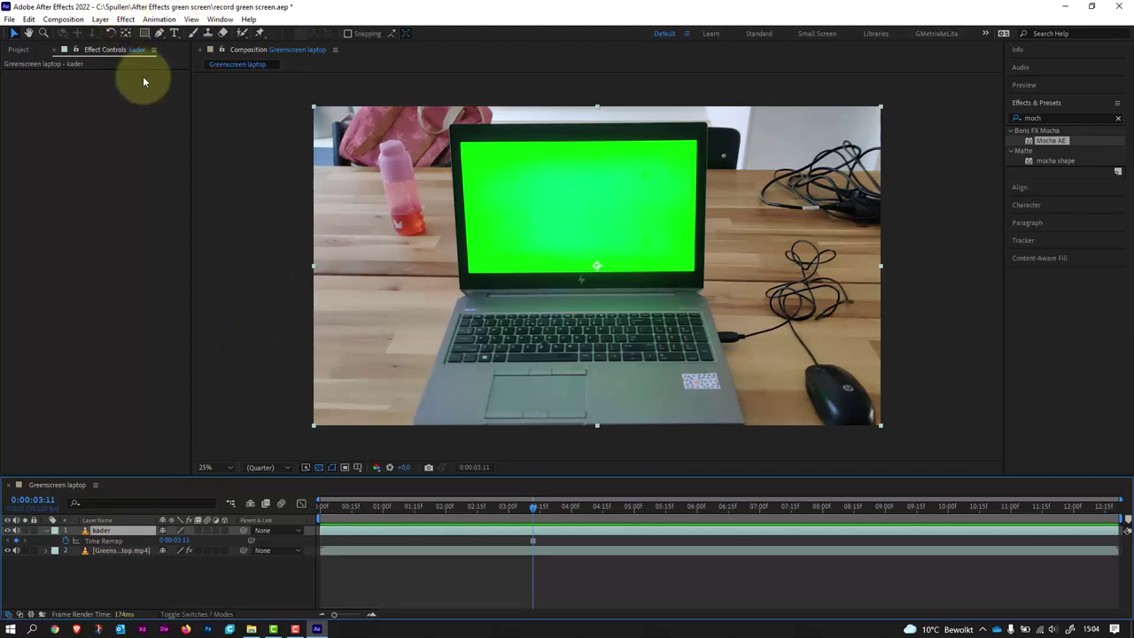
Pre-compose the kader layer into a new composition named kader, moving all attributes into it
click(100, 20)
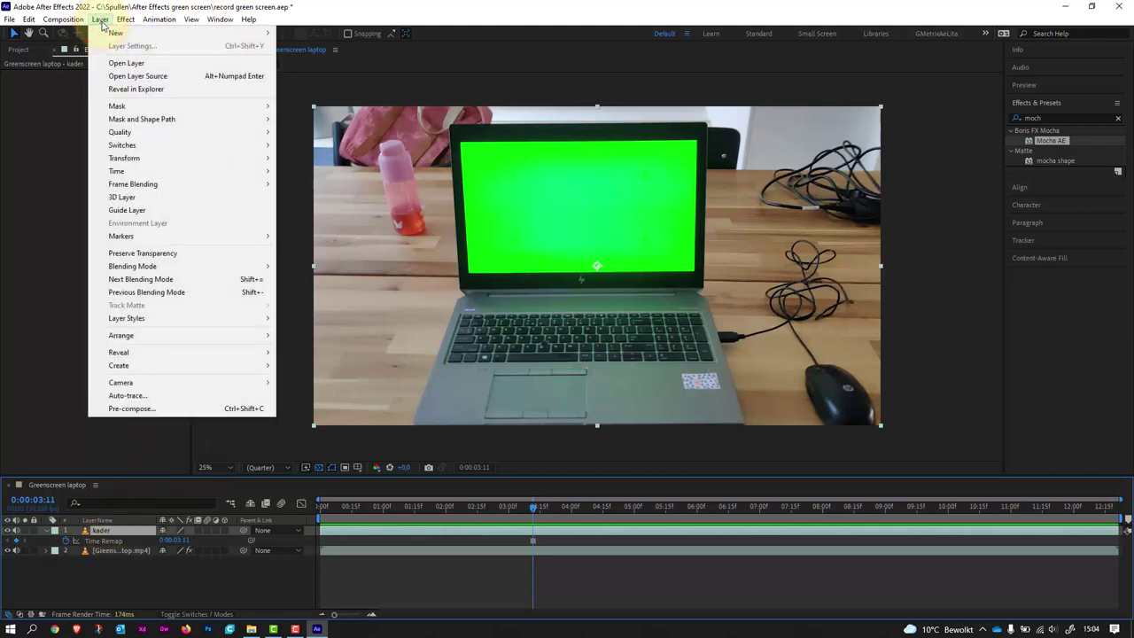
click(133, 408)
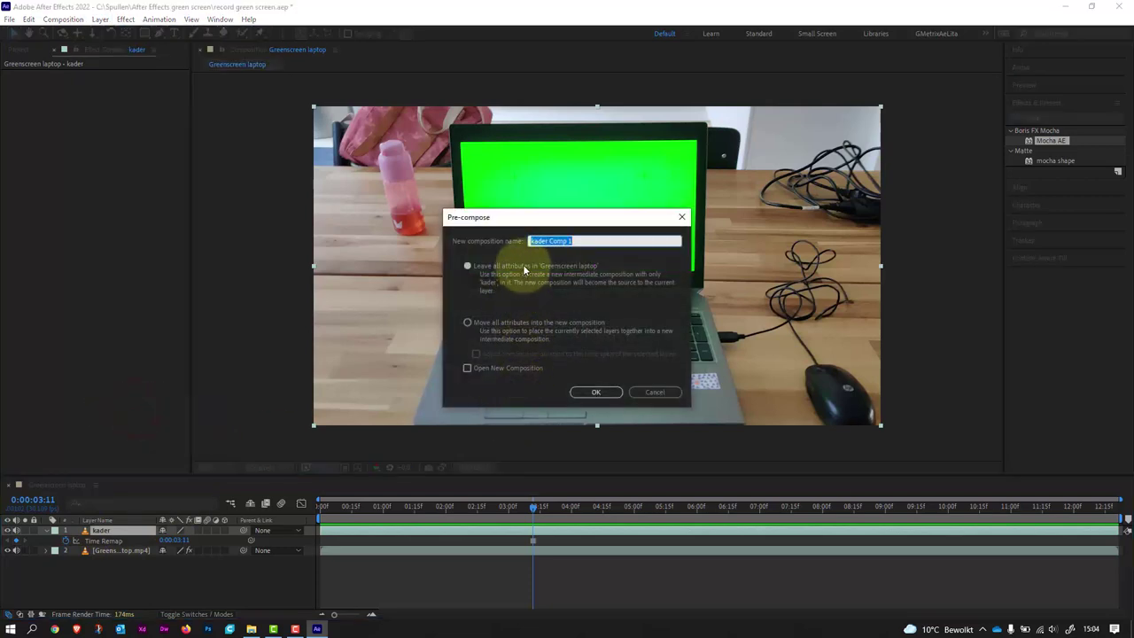
click(544, 329)
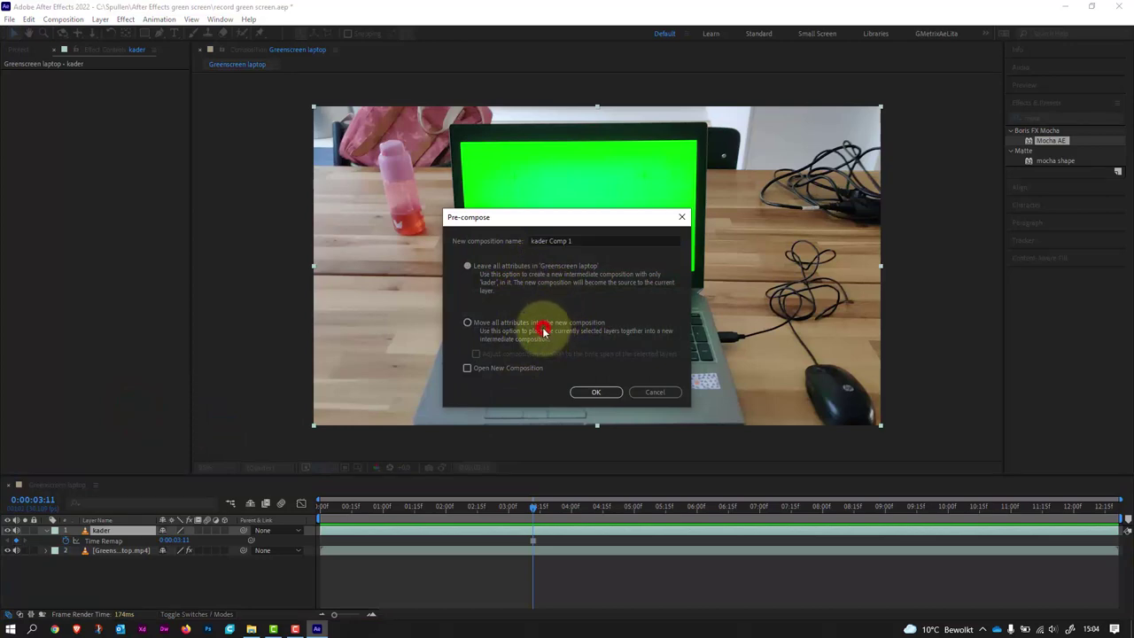
click(468, 324)
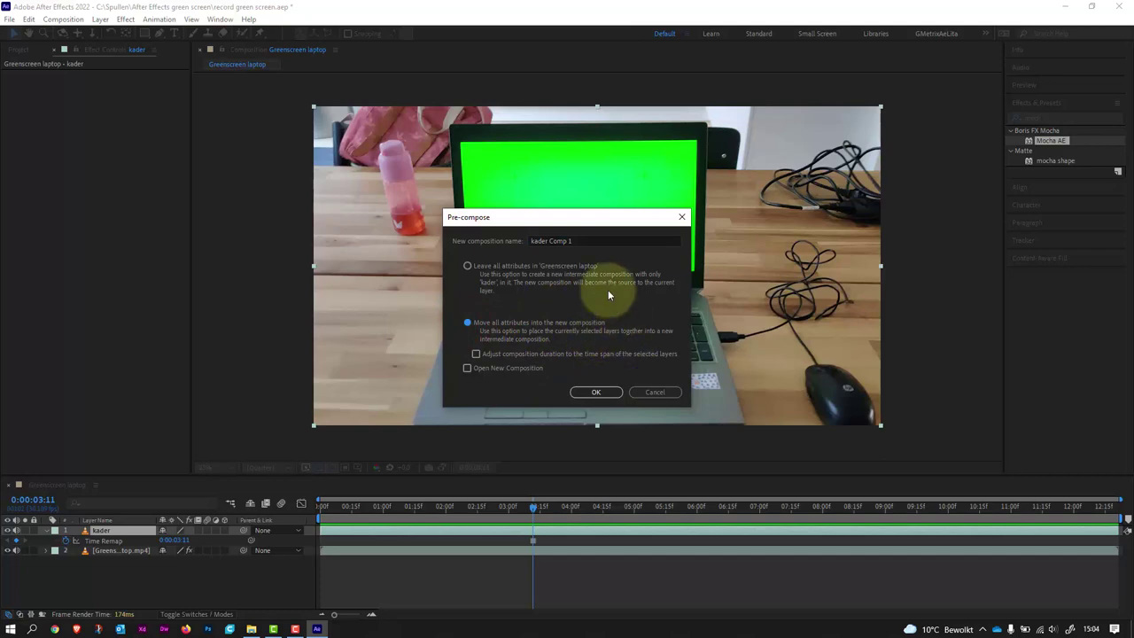
drag(550, 240, 643, 241)
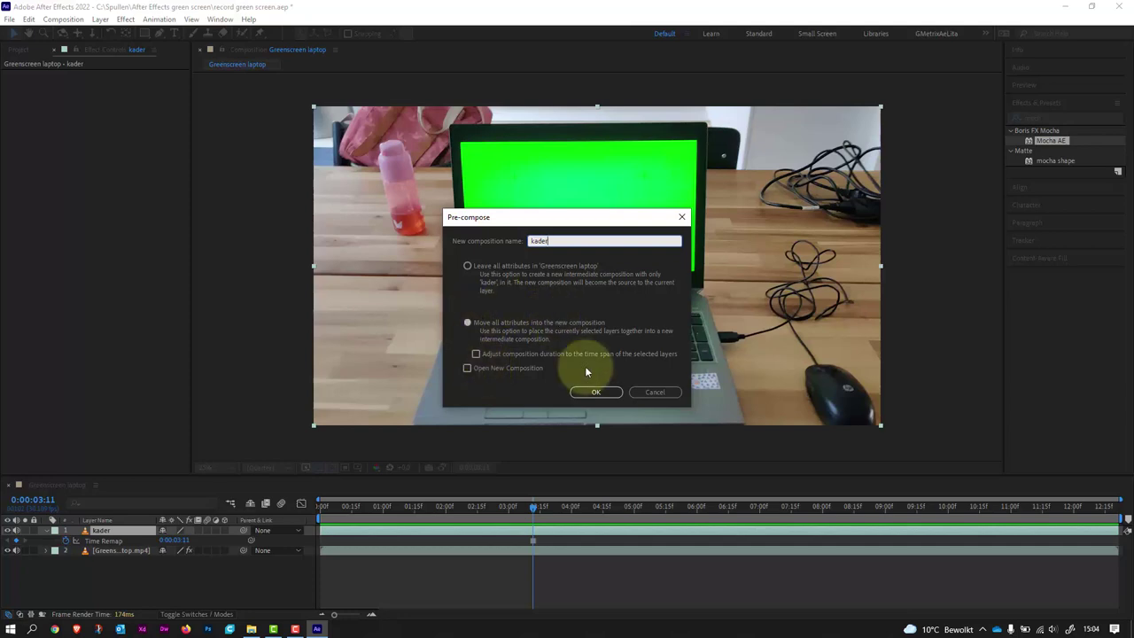
click(600, 393)
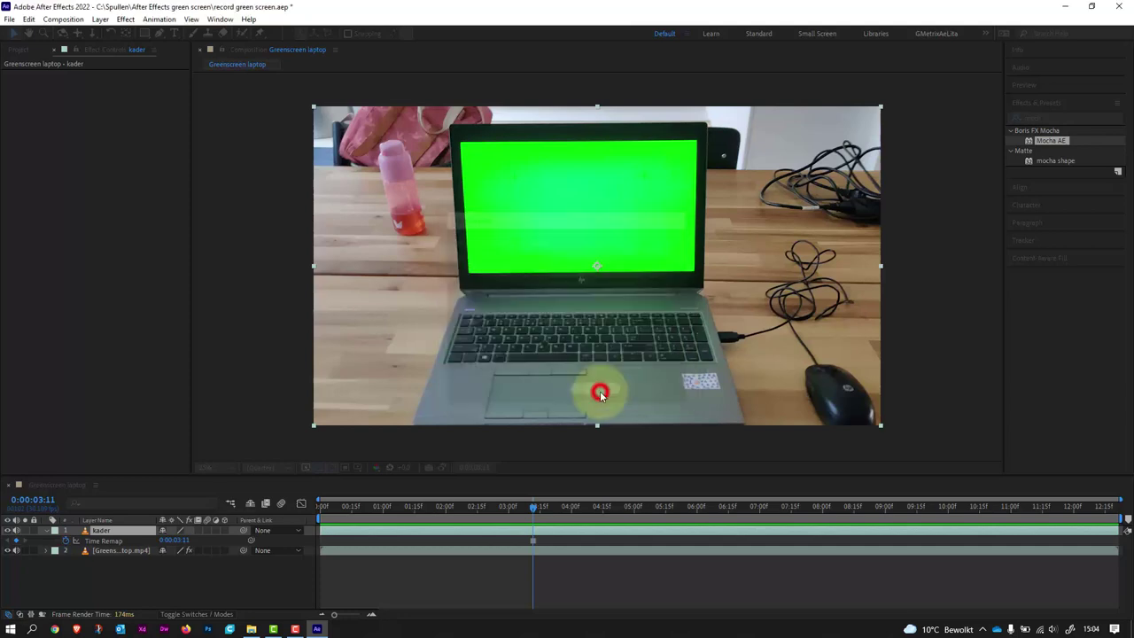
Inspect the frozen layer's time remap keyframe inside the kader composition, then return to the Greenscreen laptop composition at 0:00:03:11
double_click(103, 532)
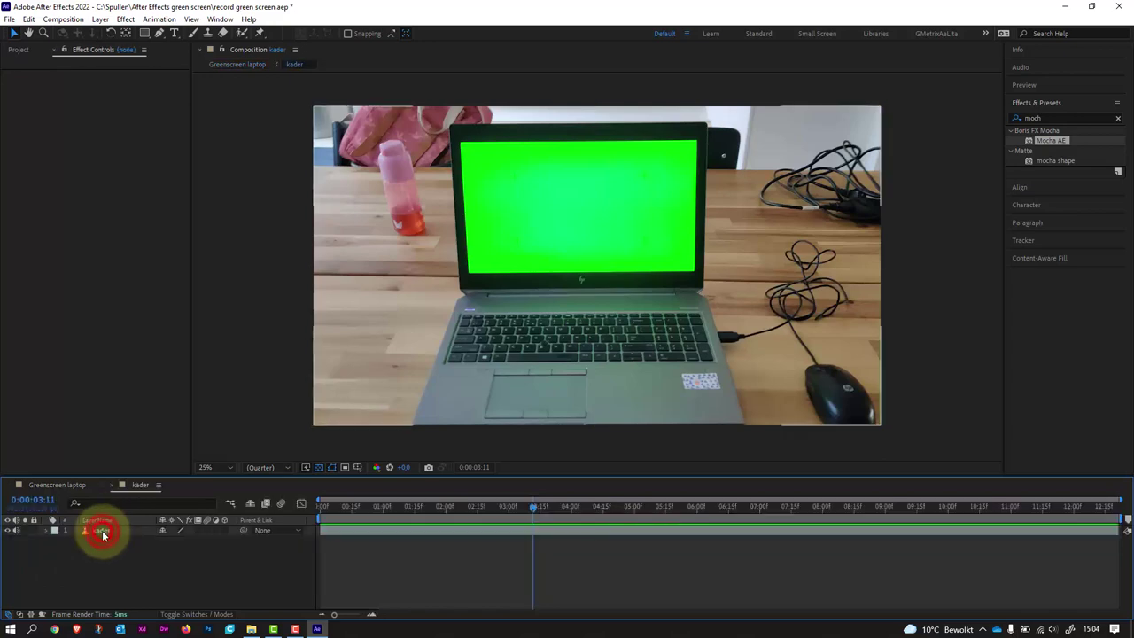
click(516, 528)
drag(532, 511, 589, 507)
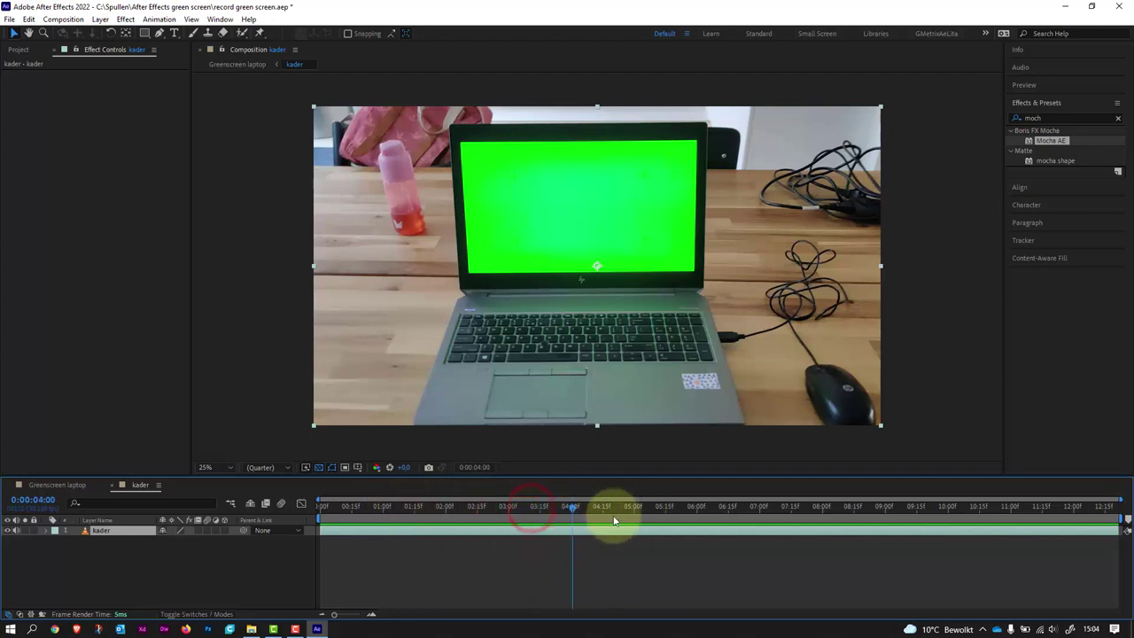
click(48, 529)
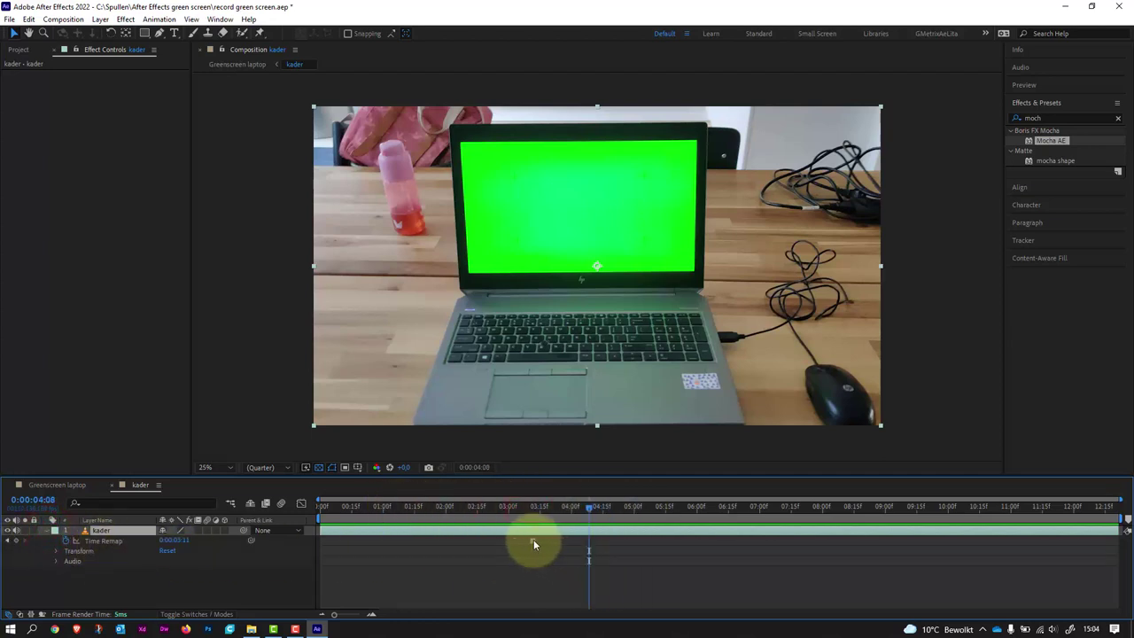
click(576, 507)
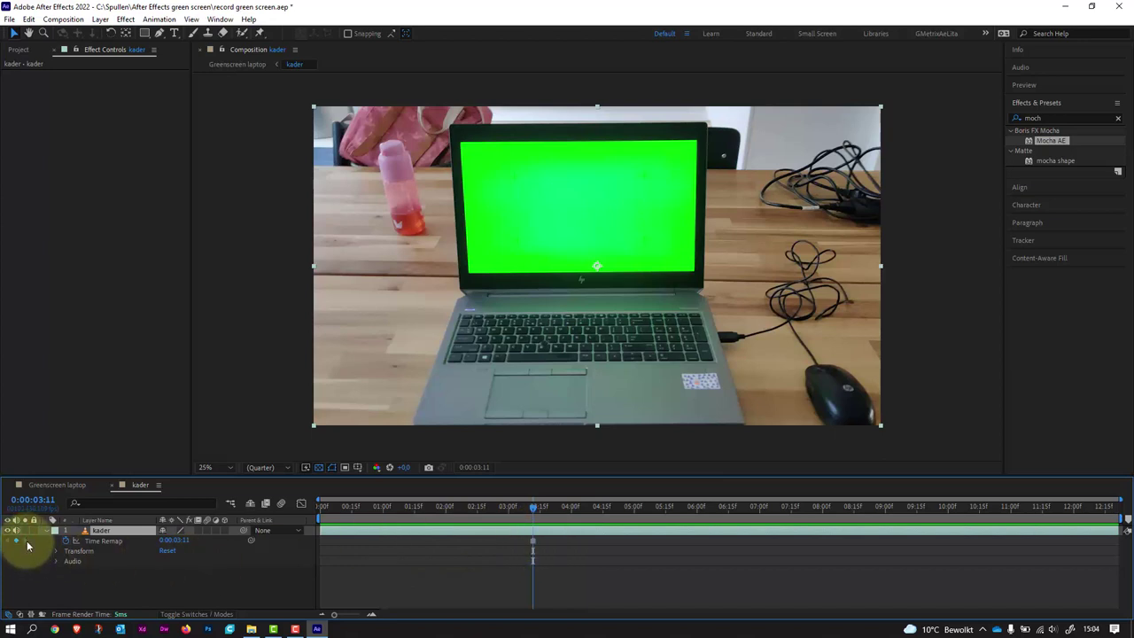
drag(600, 506, 818, 506)
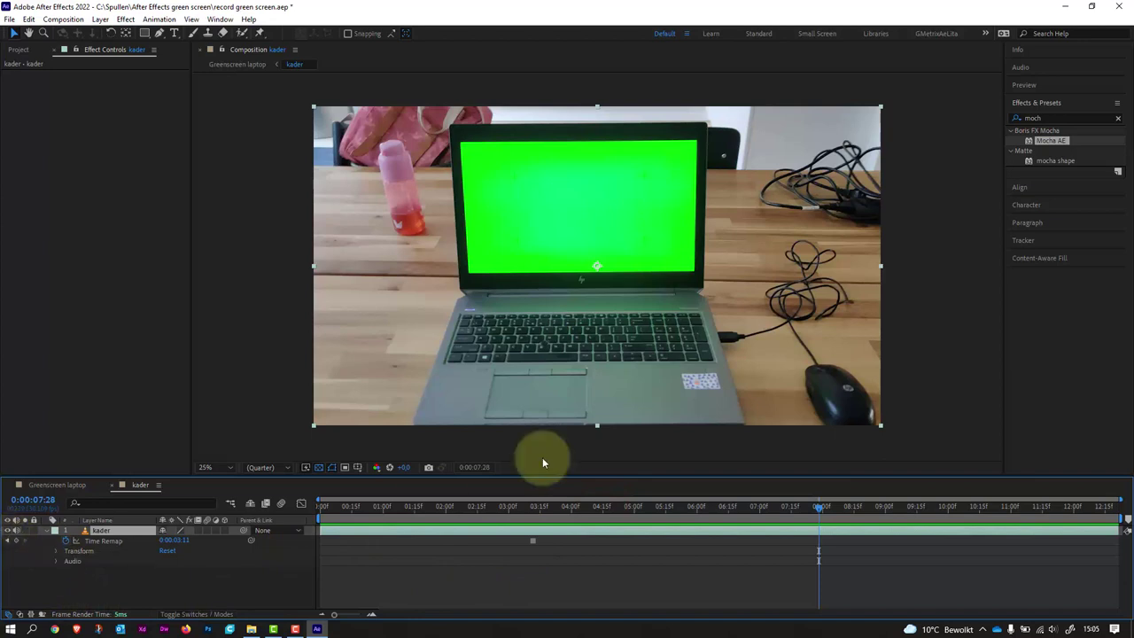
click(8, 541)
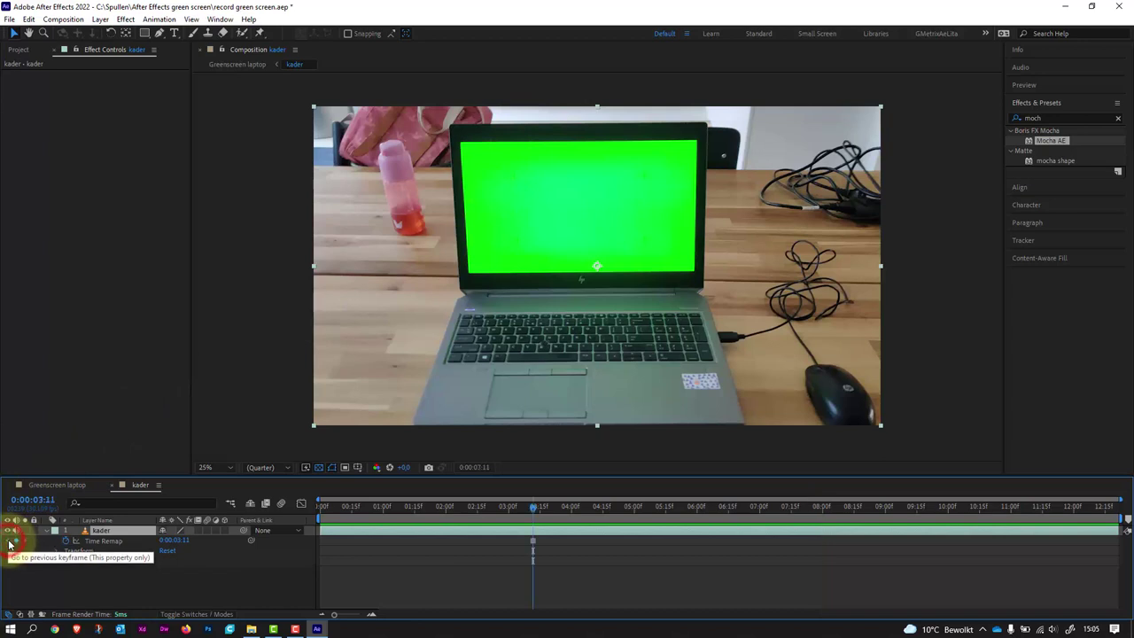
click(65, 486)
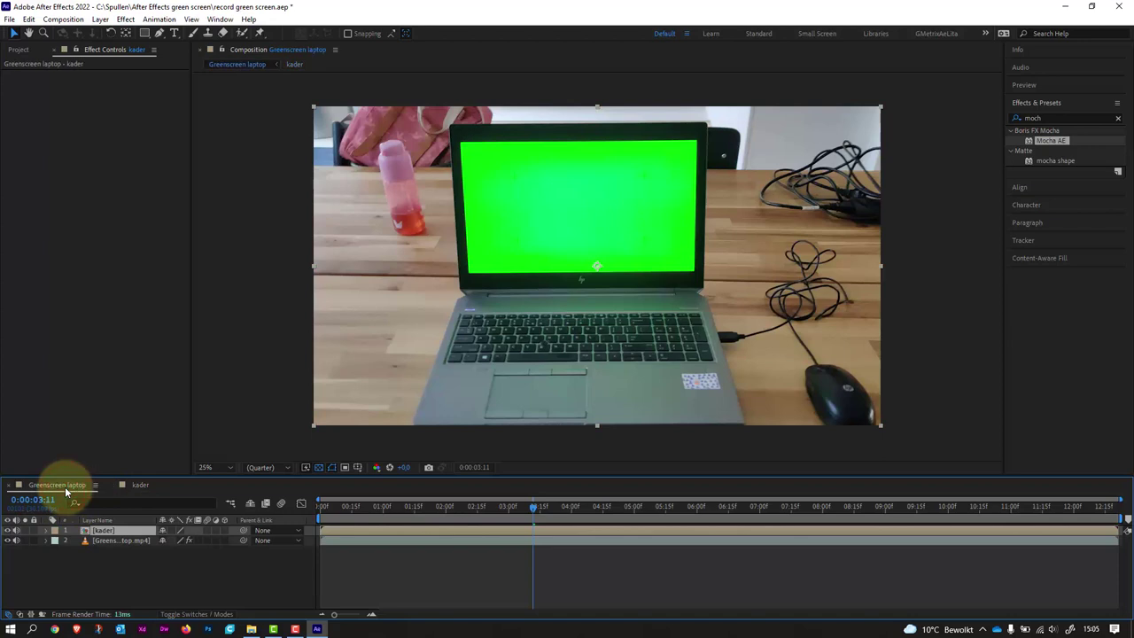
Select the lower green screen clip, expand its Mocha AE tracking data settings and launch Mocha
click(111, 545)
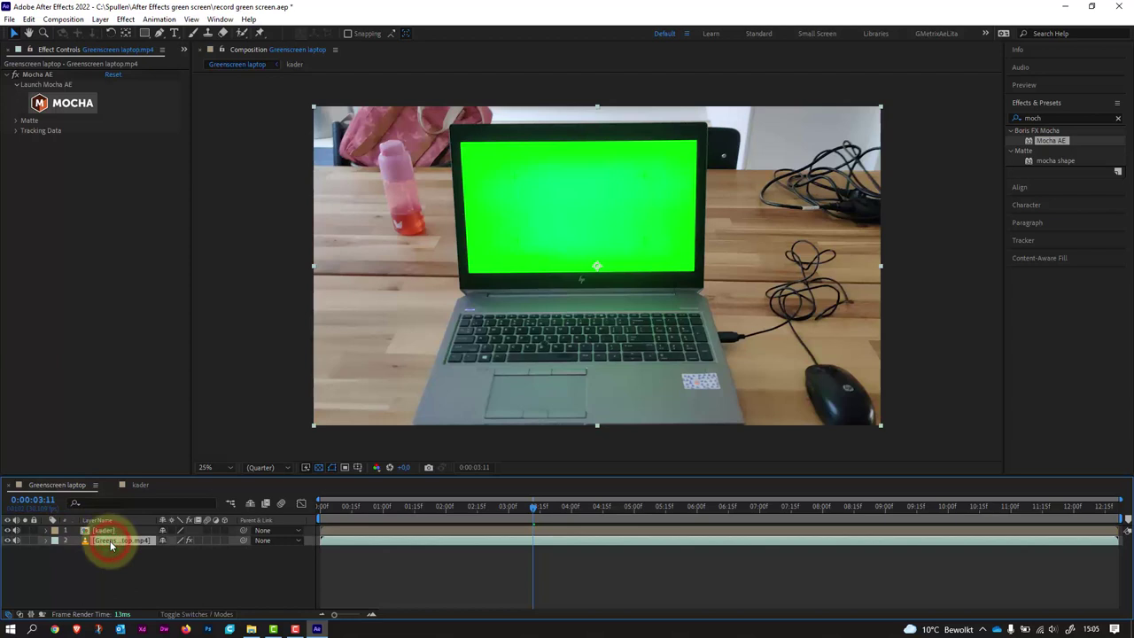
click(78, 104)
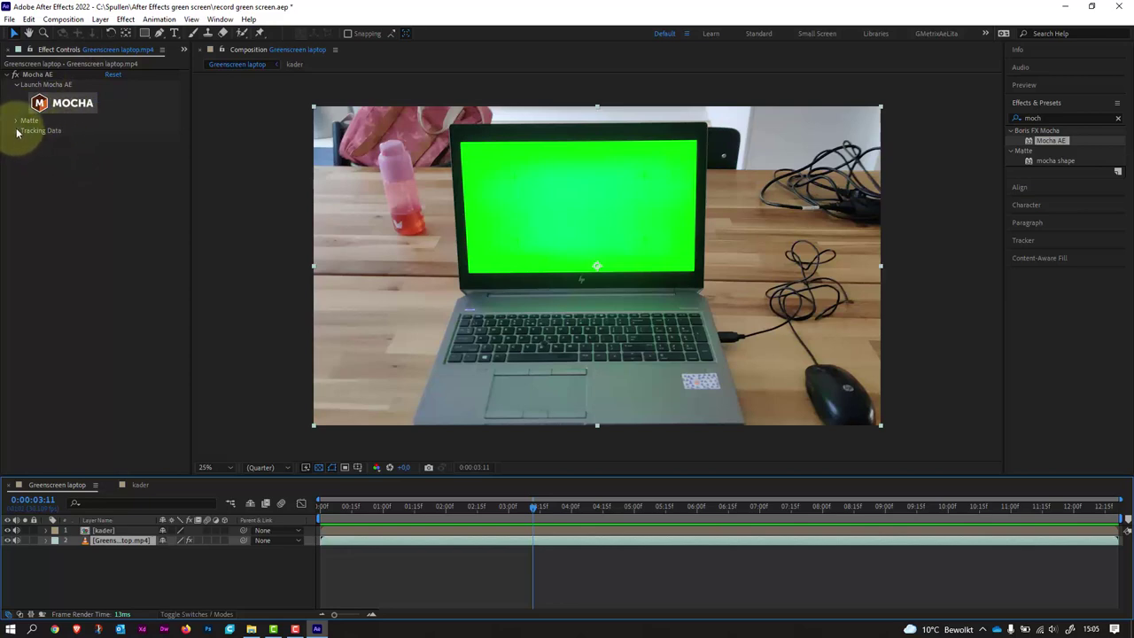
click(17, 132)
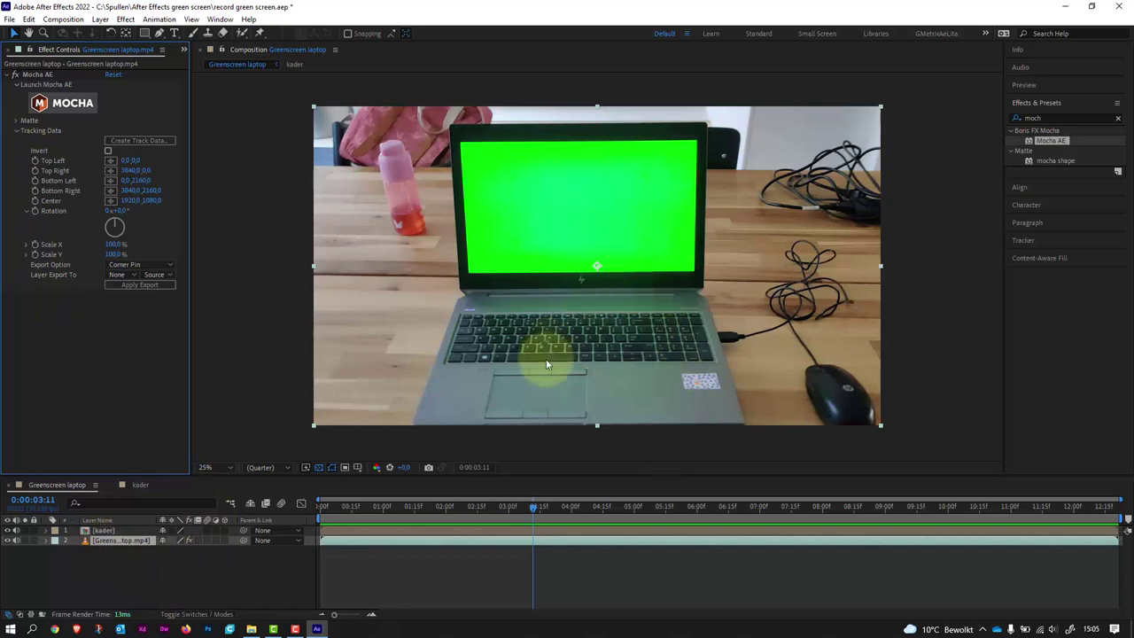
click(77, 104)
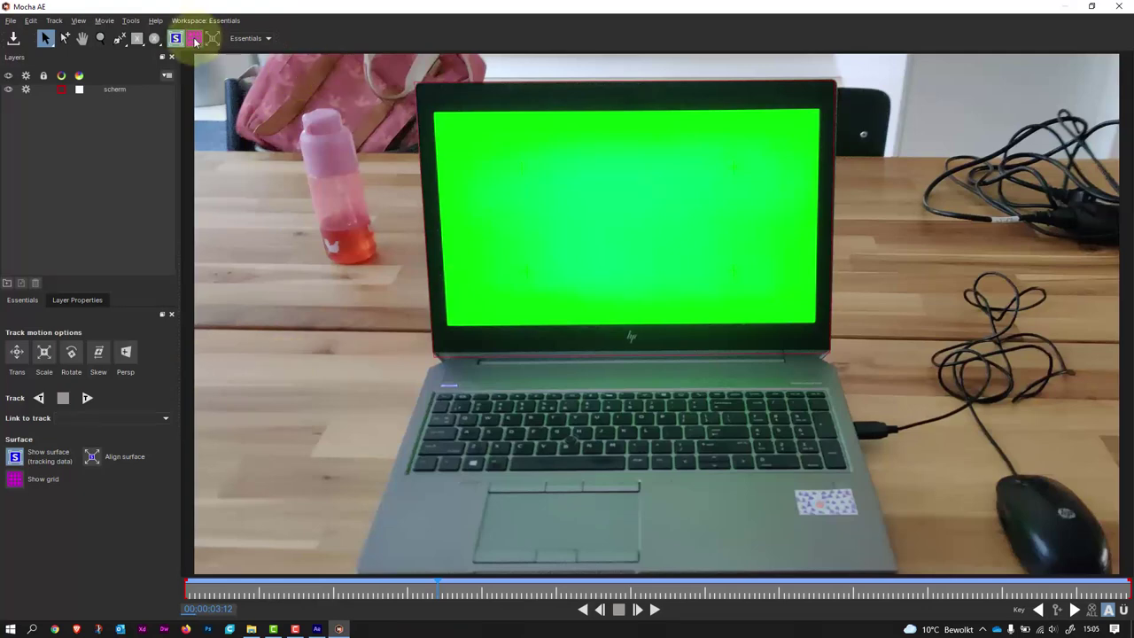
Show the grid for the scherm layer, expand its planar surface to fill the entire frame and close Mocha
click(115, 88)
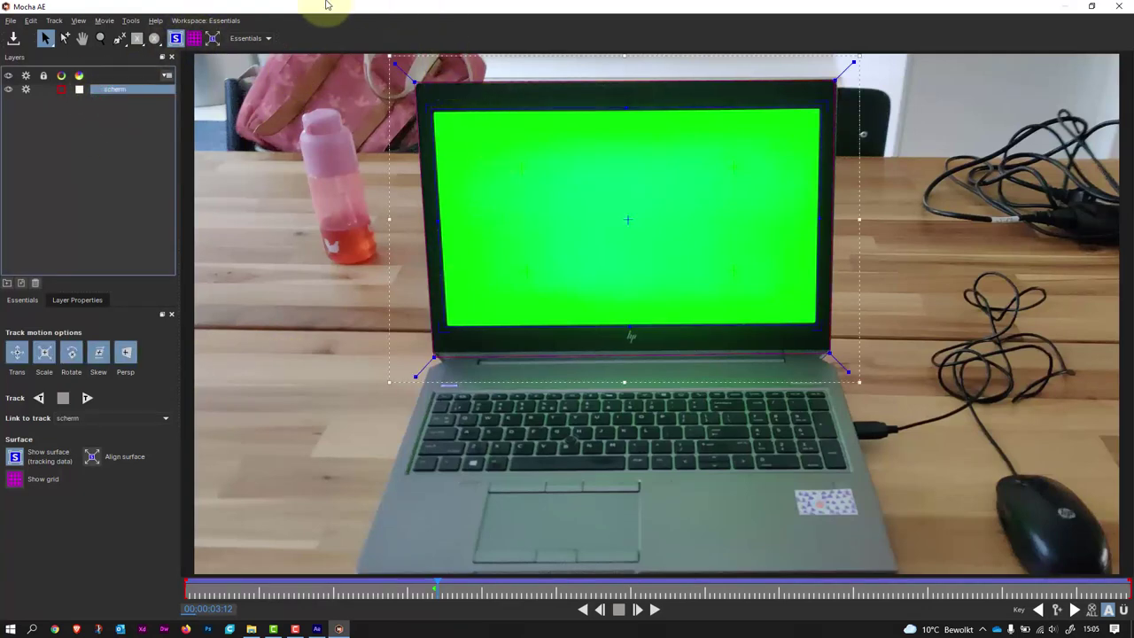
click(195, 39)
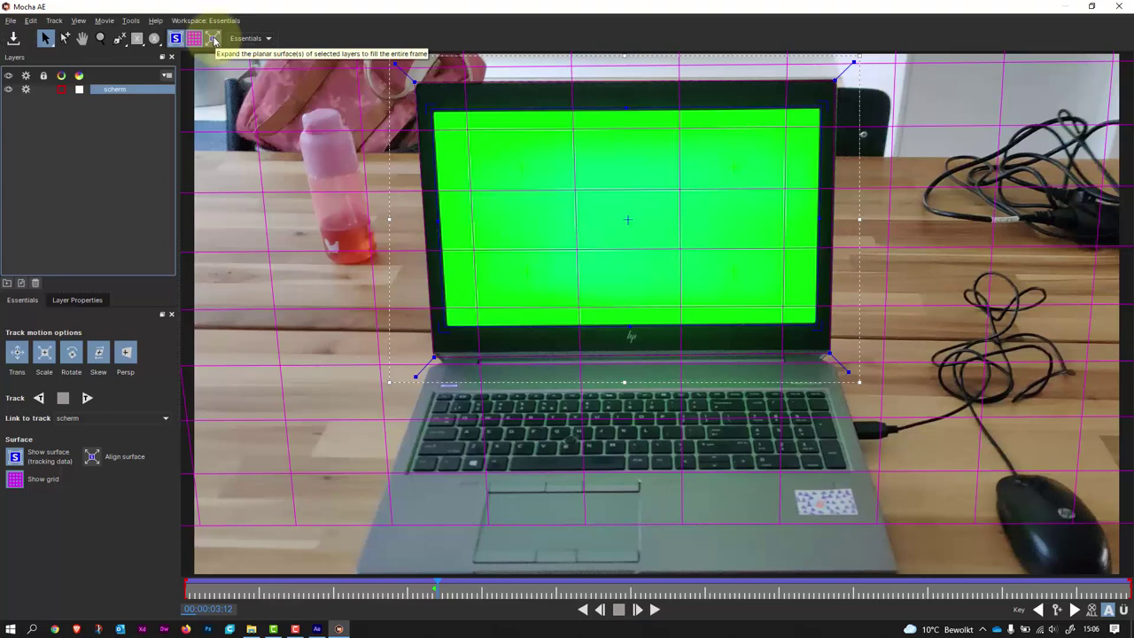
click(213, 40)
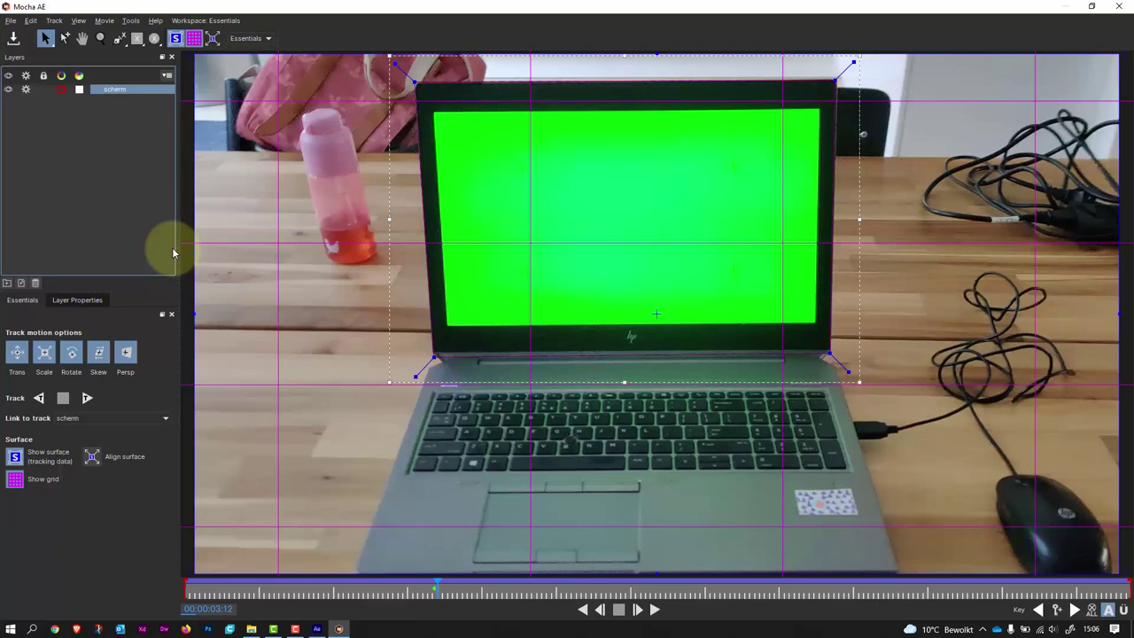
click(1121, 8)
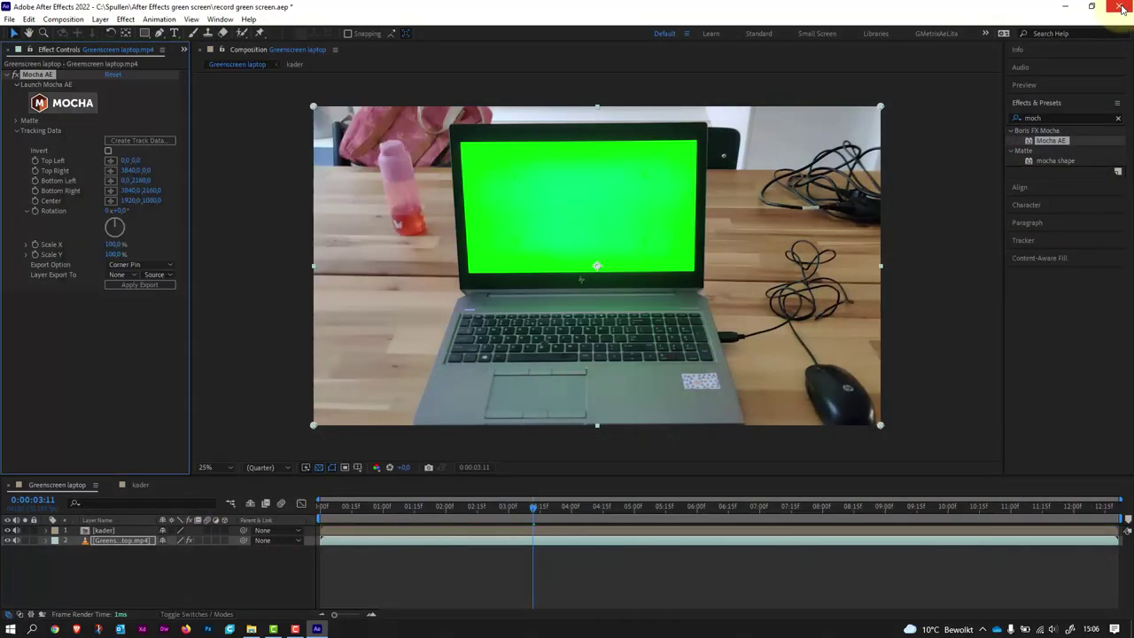
Create track data for the green screen clip from the scherm layer
click(144, 140)
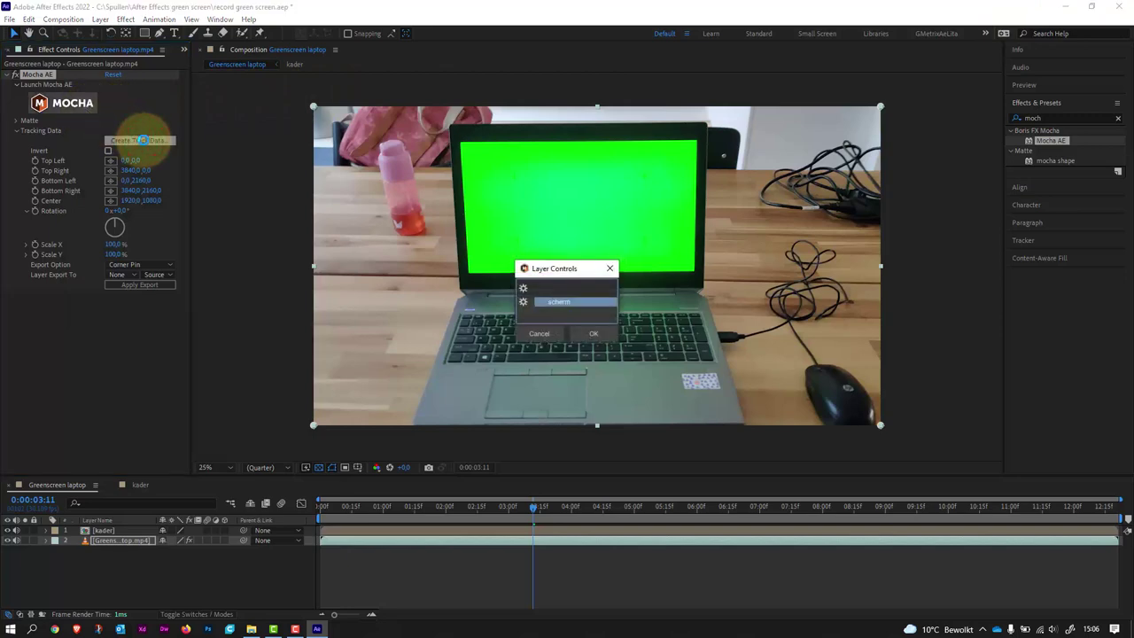
click(558, 303)
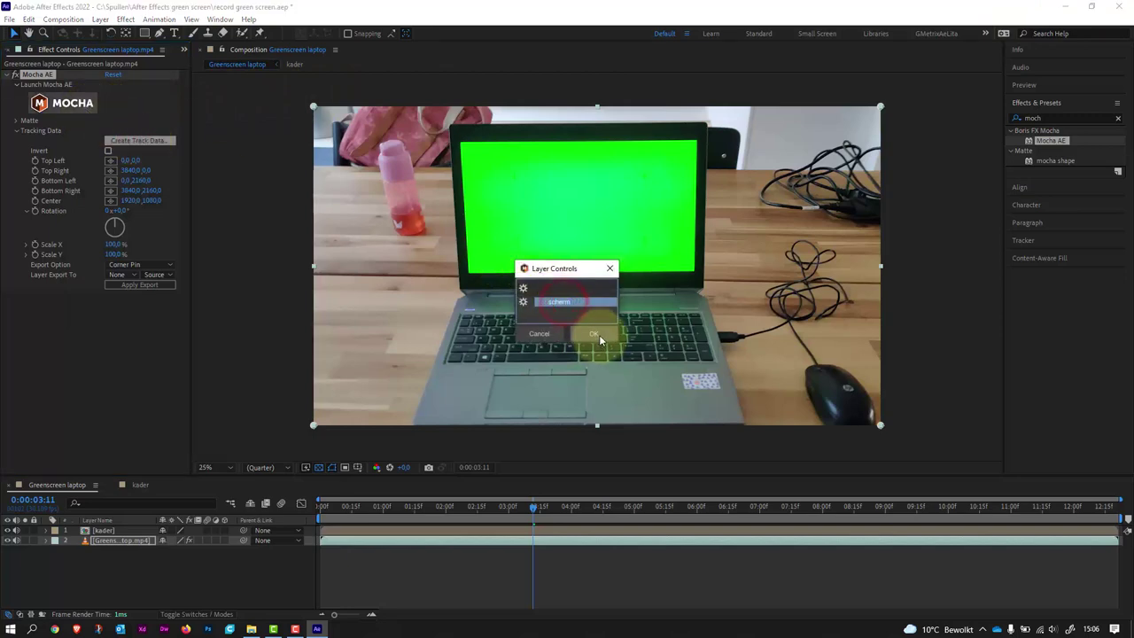
click(595, 334)
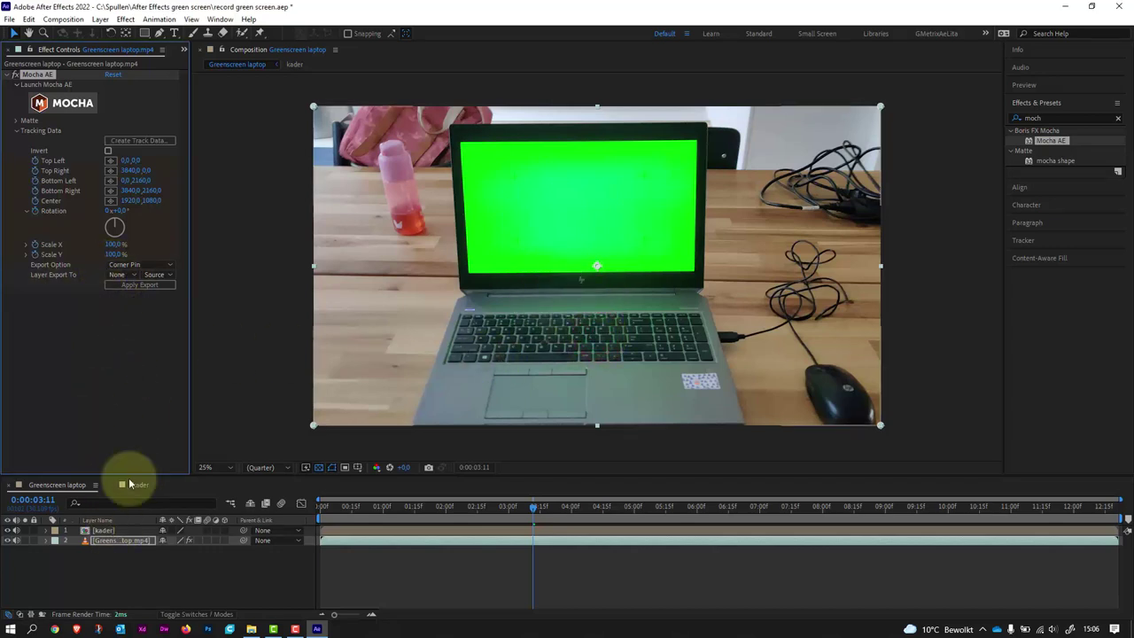
Apply the Mocha tracking data to the kader layer using the Corner Pin (Support Motion Blur) export option
click(151, 265)
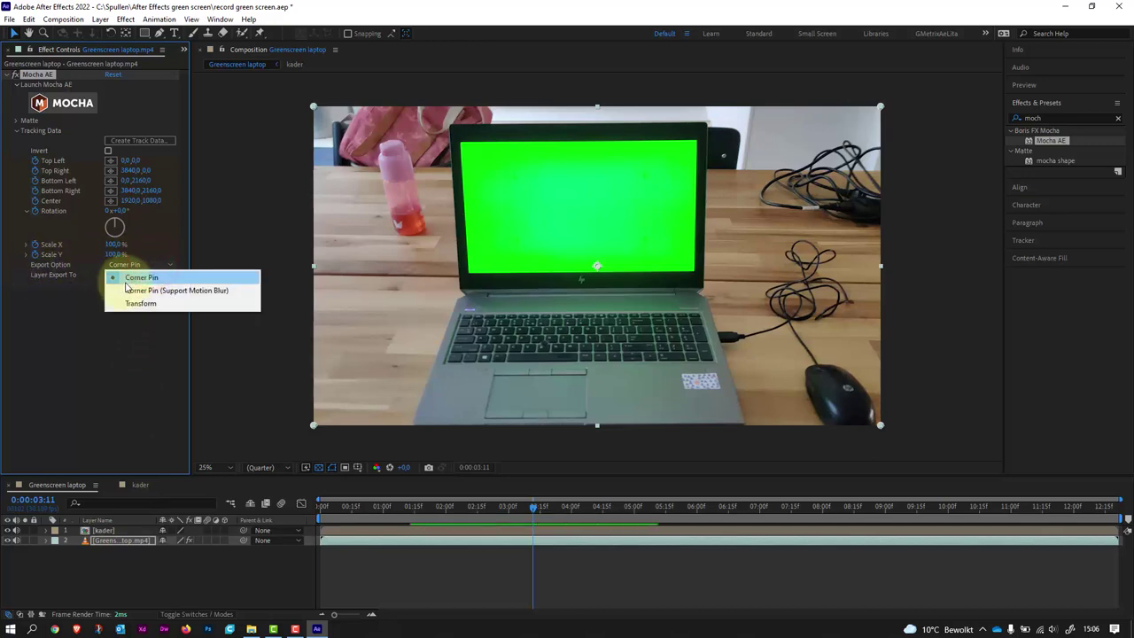
click(206, 293)
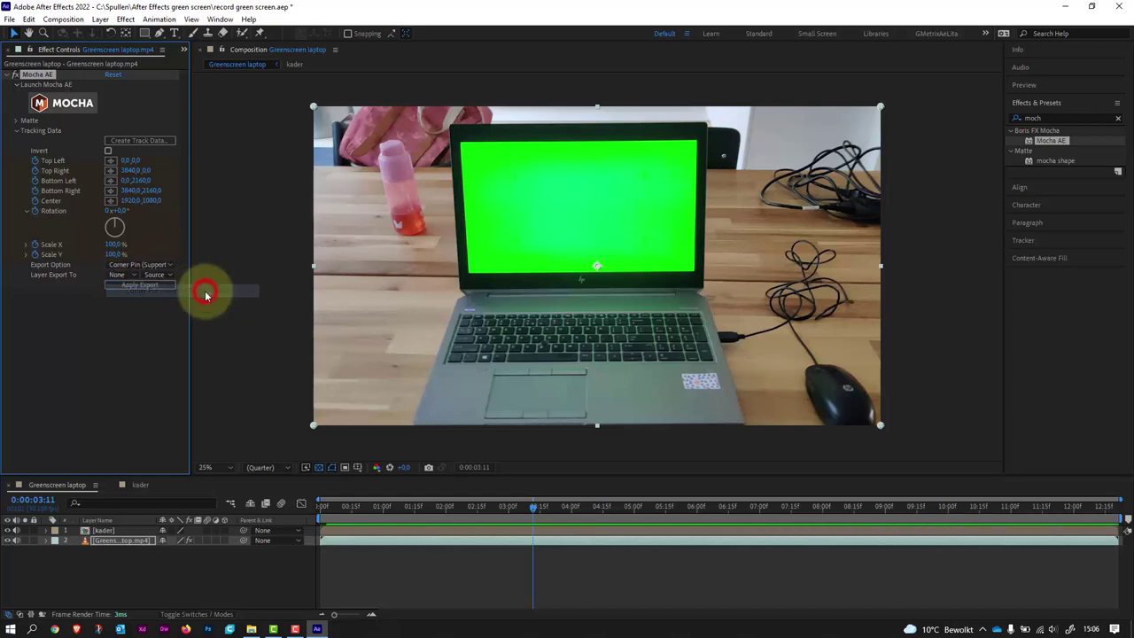
click(118, 275)
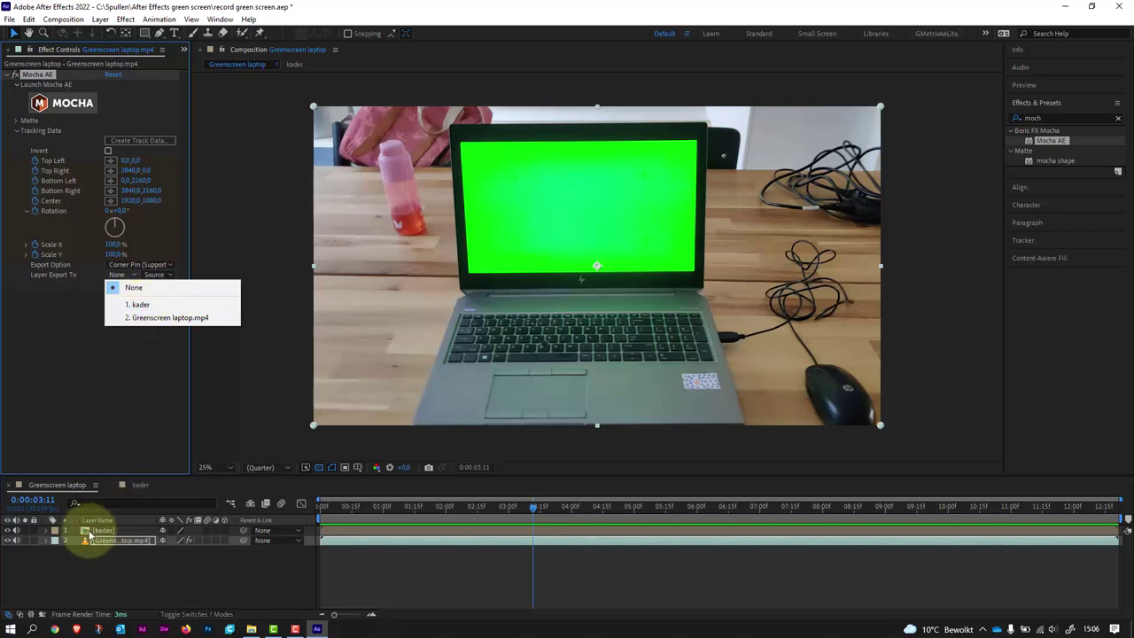
click(137, 306)
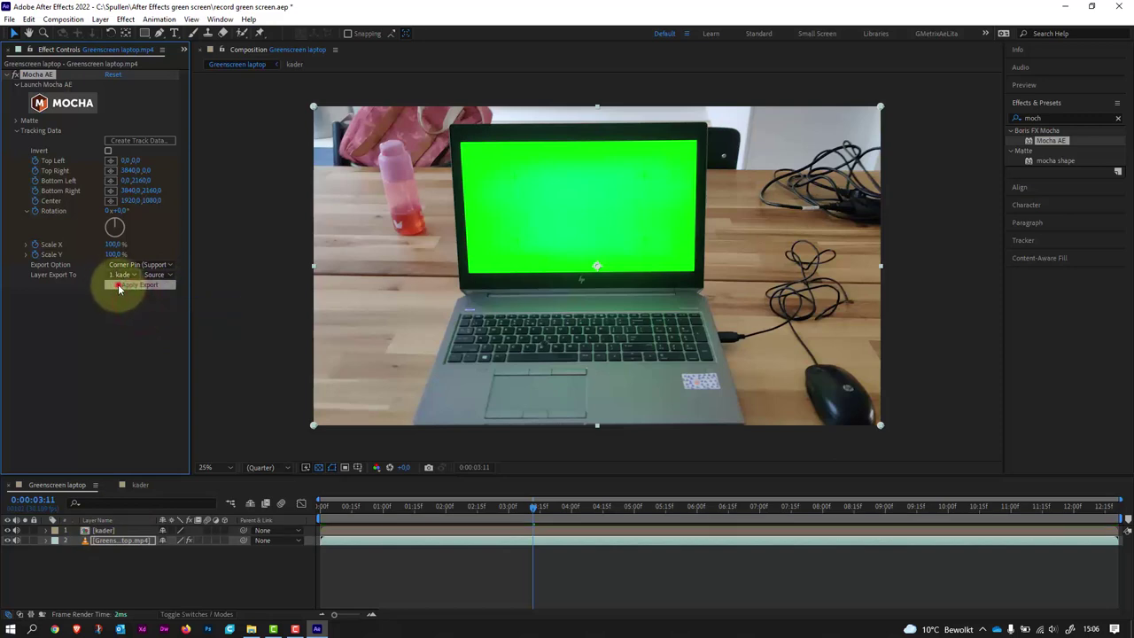
click(118, 285)
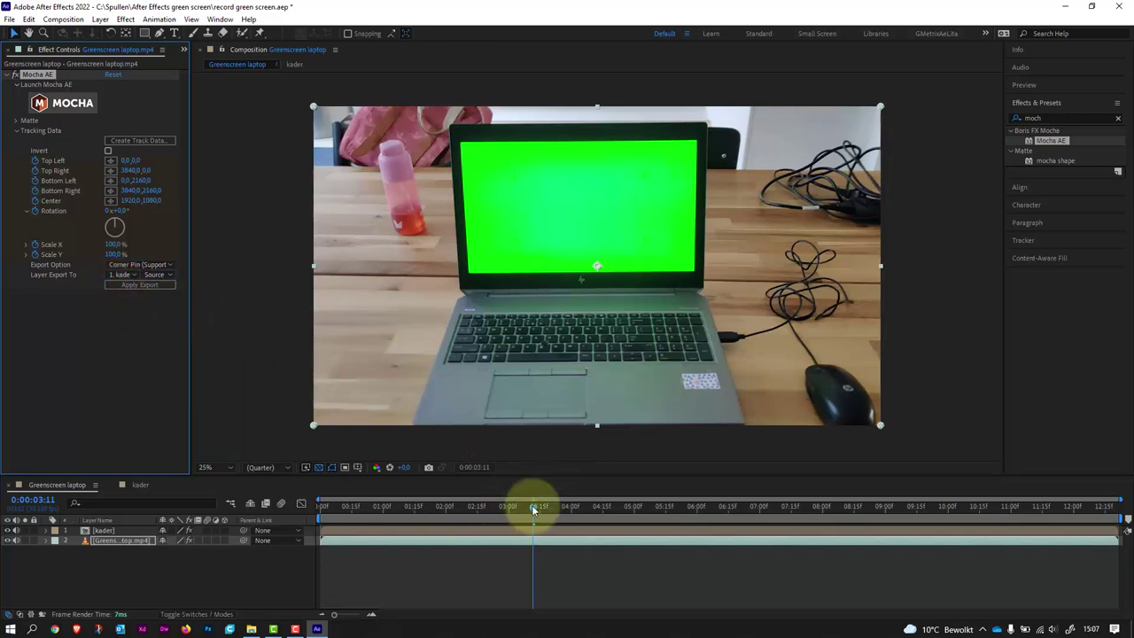
Scrub through the Greenscreen laptop timeline to check how the frozen frame follows the laptop's movement
drag(532, 506, 793, 507)
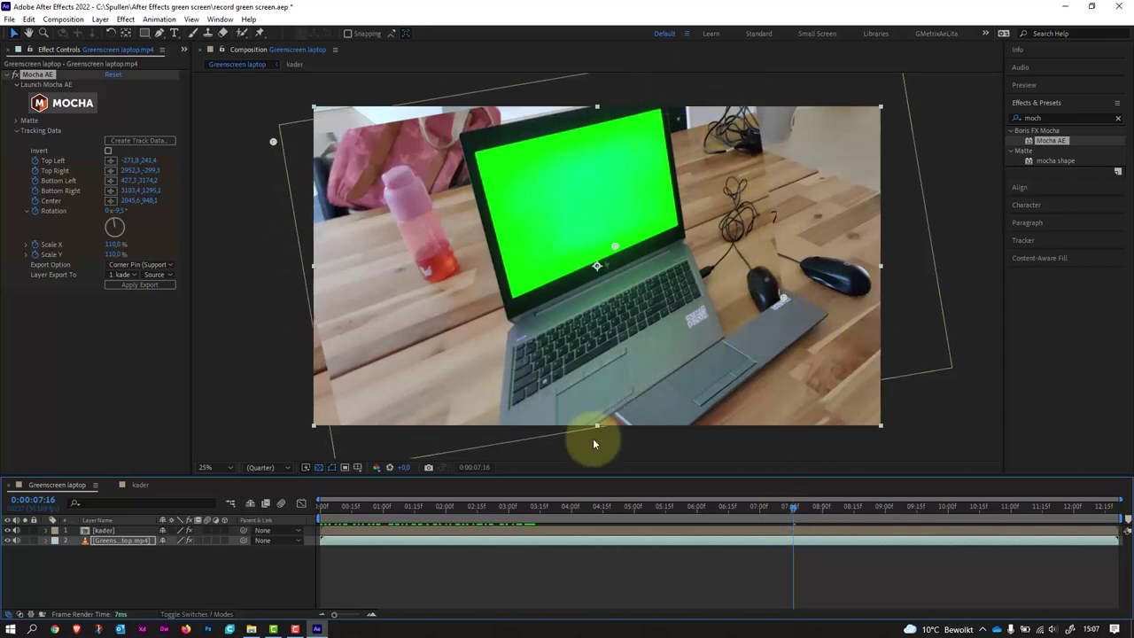
drag(788, 507, 527, 518)
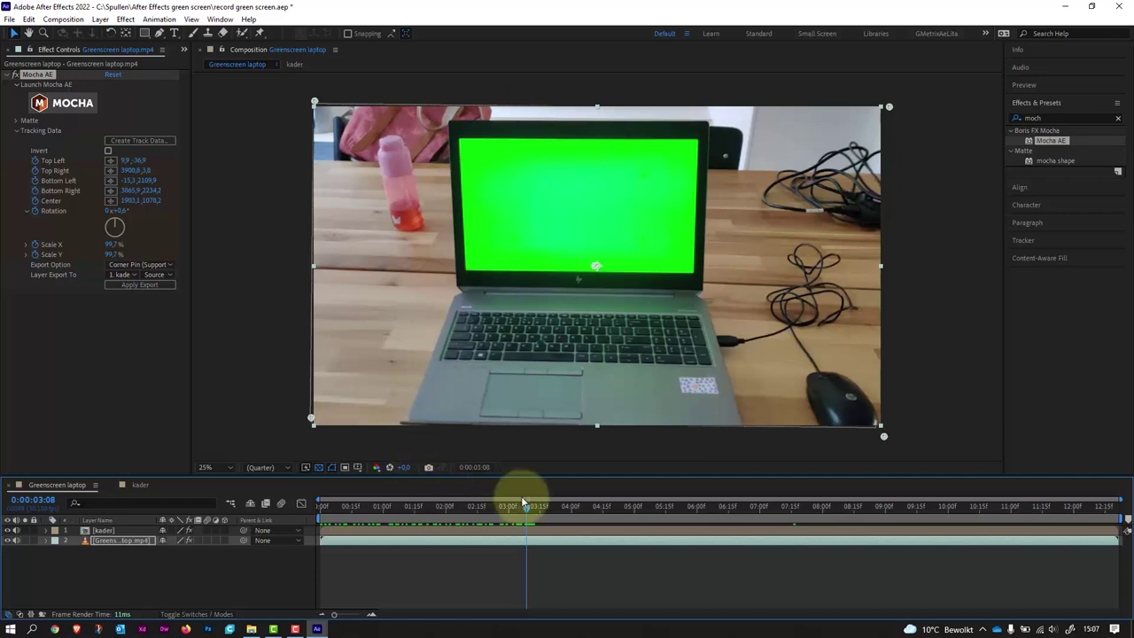
mouse_move(519, 507)
mouse_down()
mouse_move(537, 507)
mouse_move(526, 514)
mouse_up()
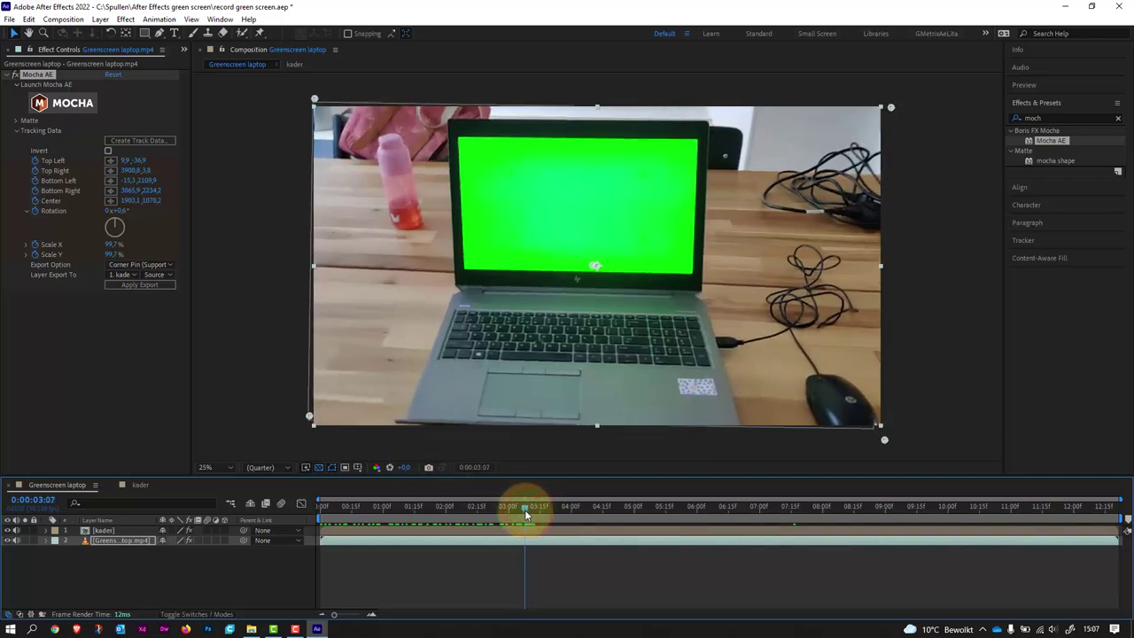
Import the pexels MP4 video and place it above the frozen layer in the kader composition
double_click(104, 530)
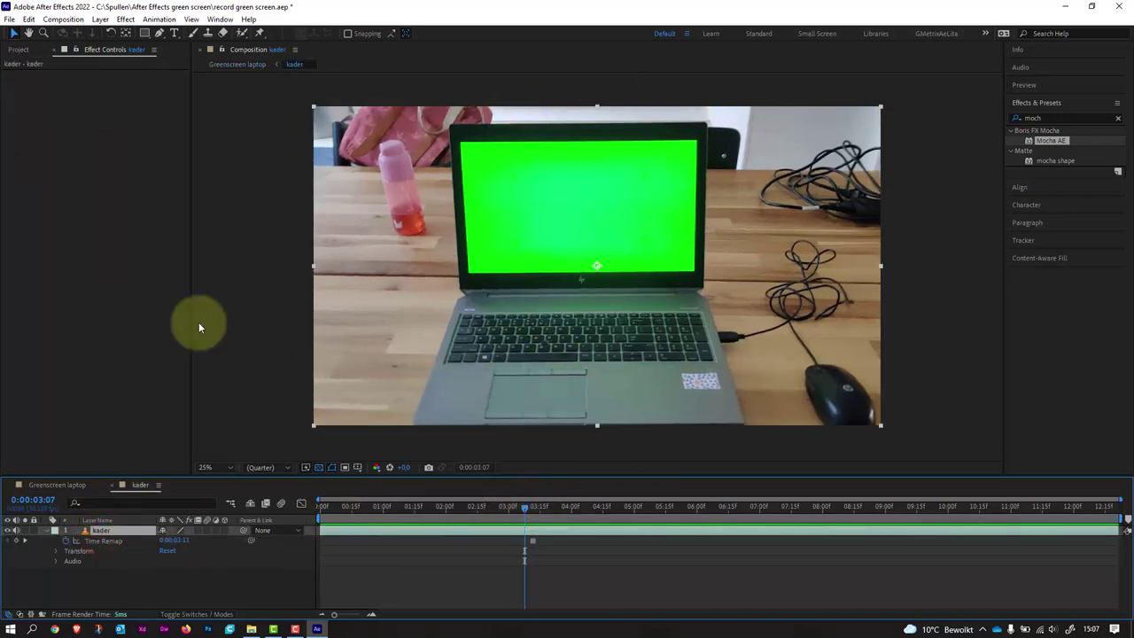
click(18, 49)
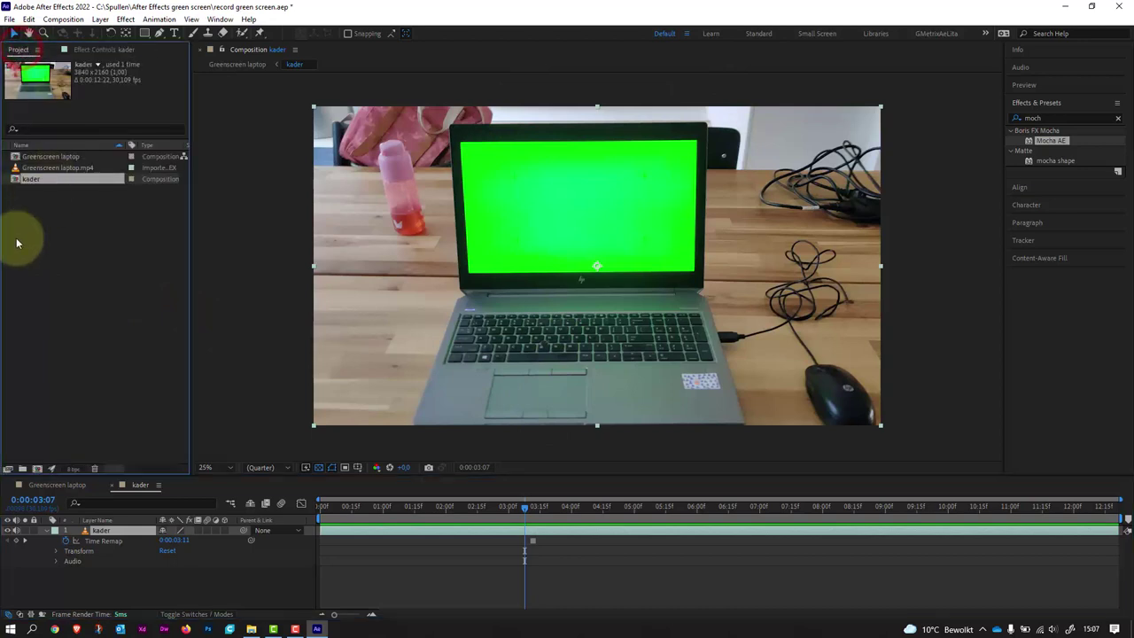
click(58, 273)
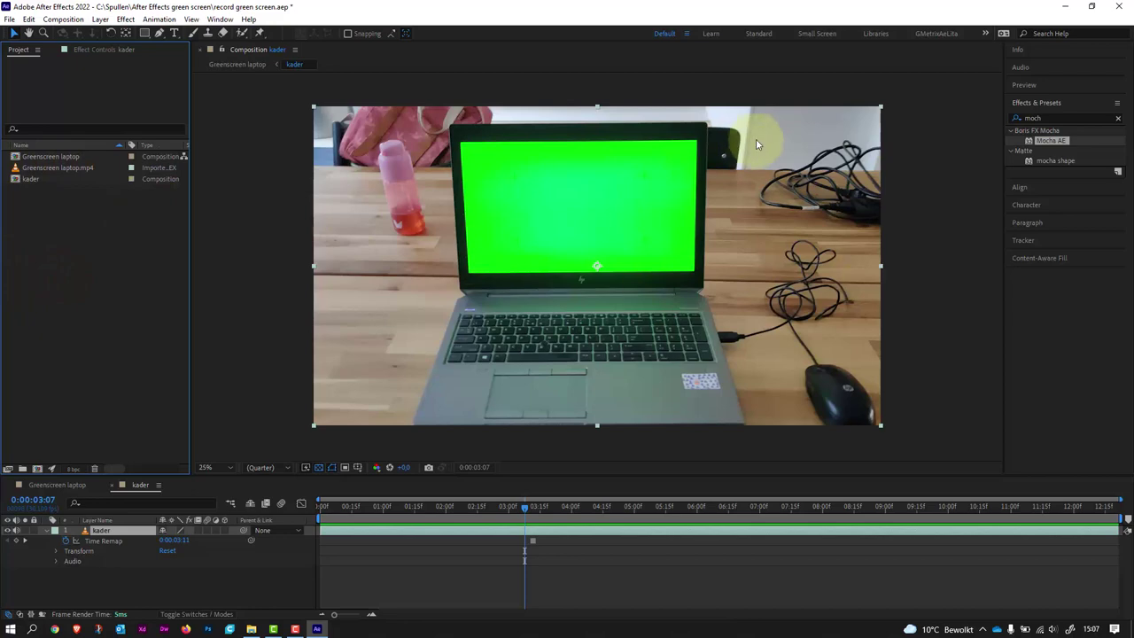
double_click(36, 225)
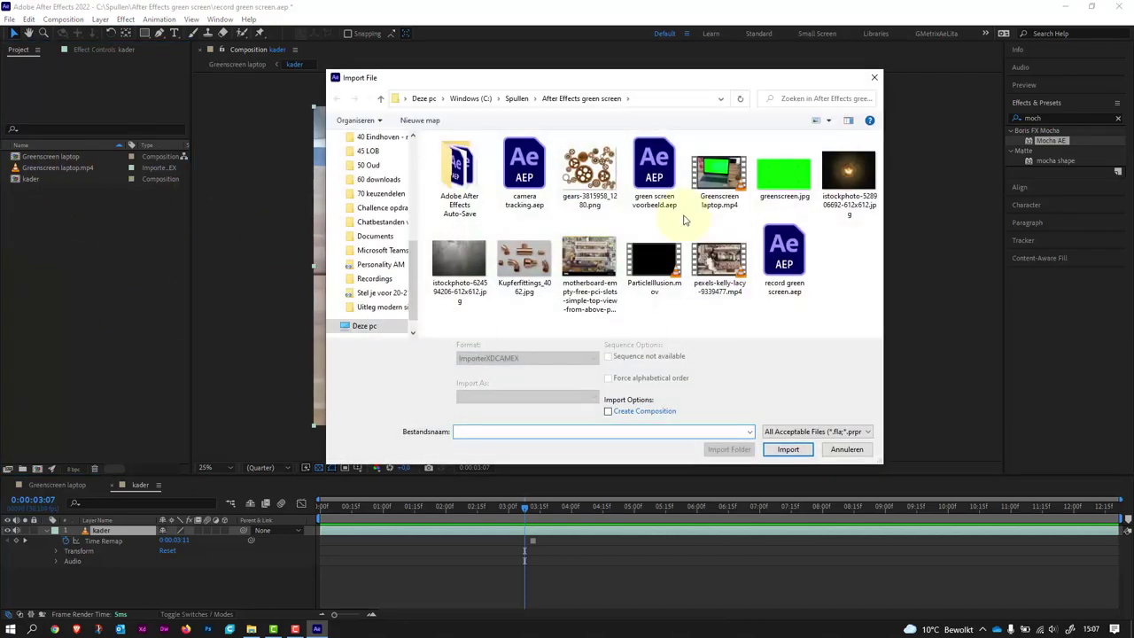
click(719, 259)
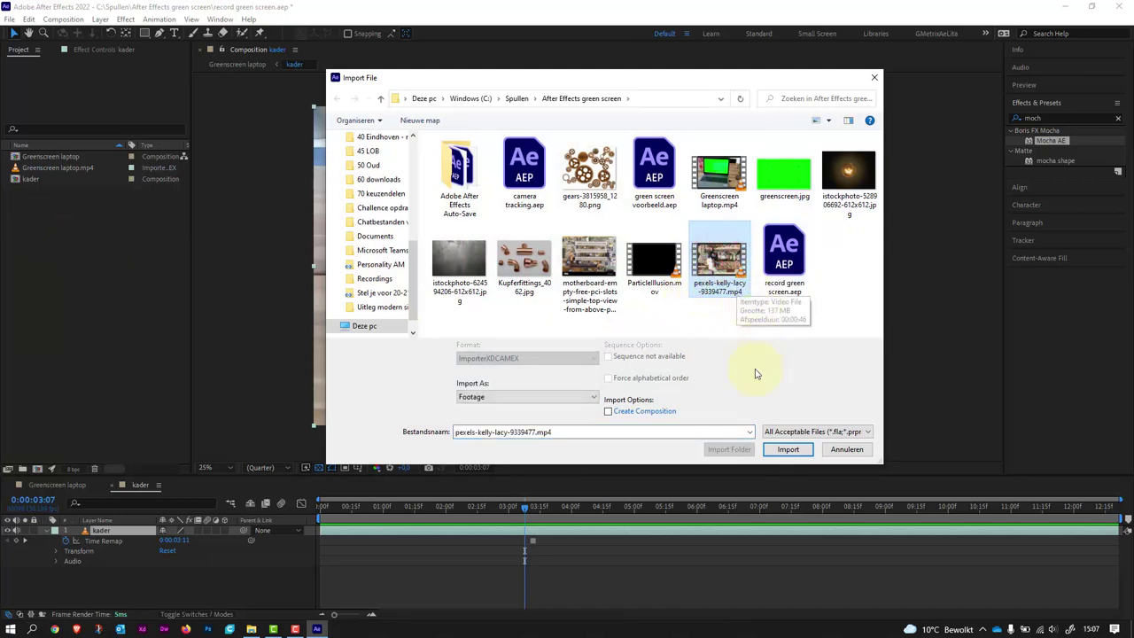
click(794, 454)
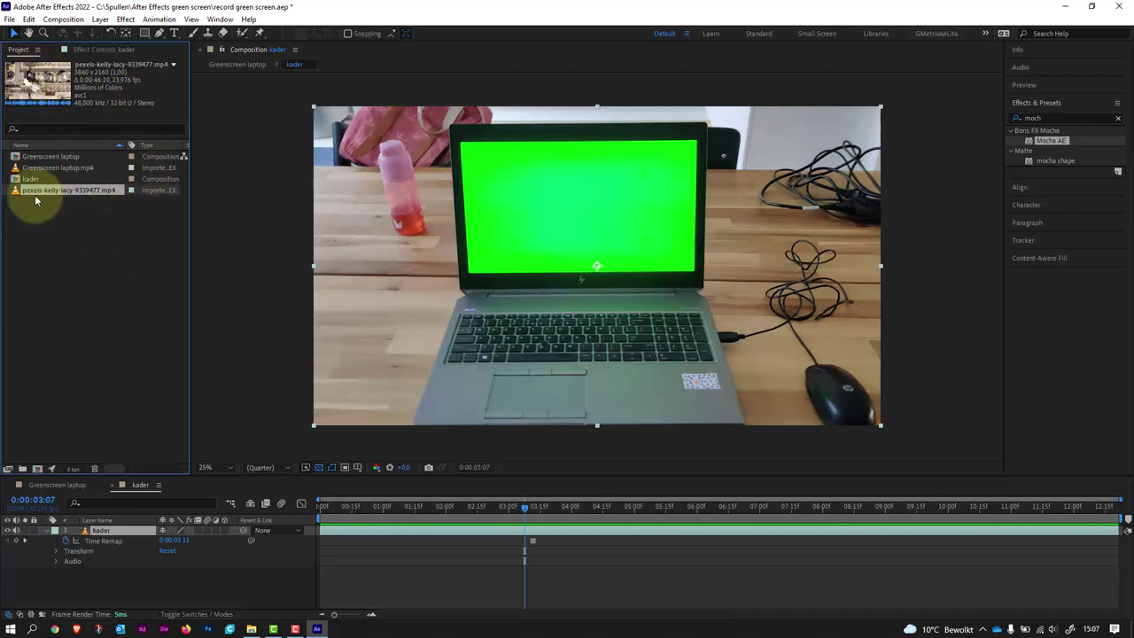
drag(29, 192, 113, 534)
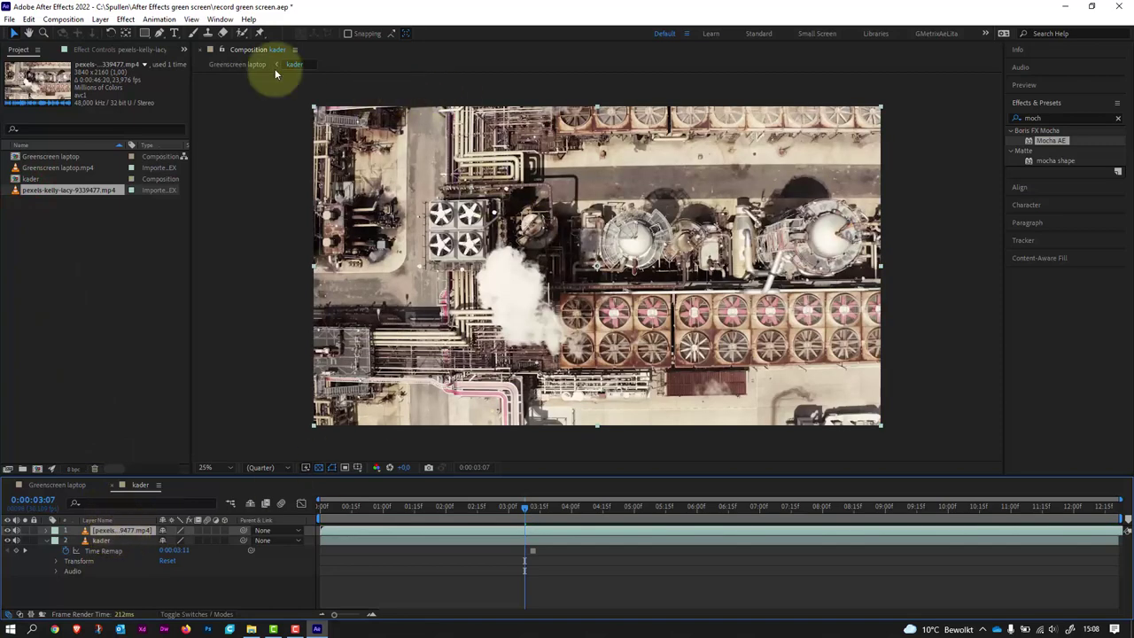
Scale down the pexels video and position it to cover the laptop's green screen, slightly overlapping the bezel
click(17, 36)
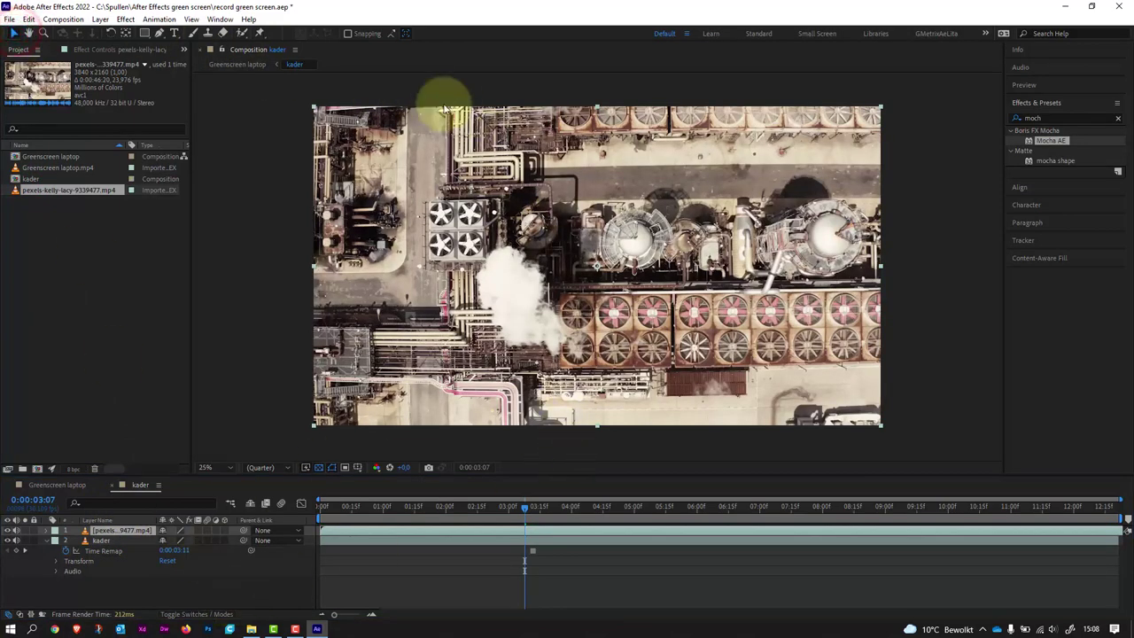
click(314, 109)
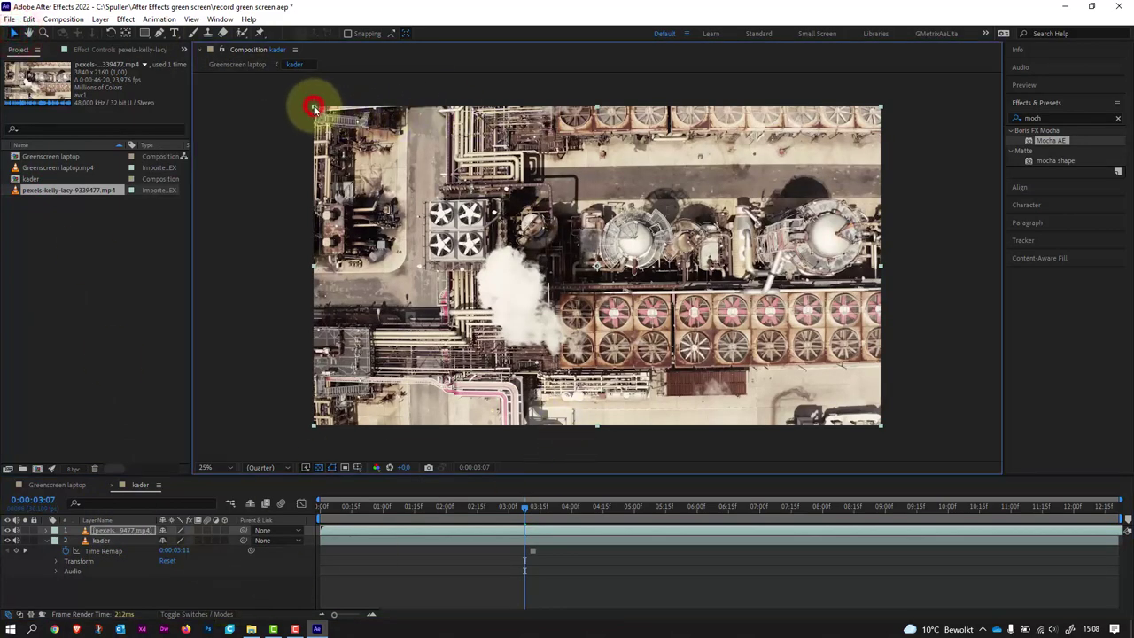
drag(314, 109, 469, 229)
drag(681, 285, 666, 229)
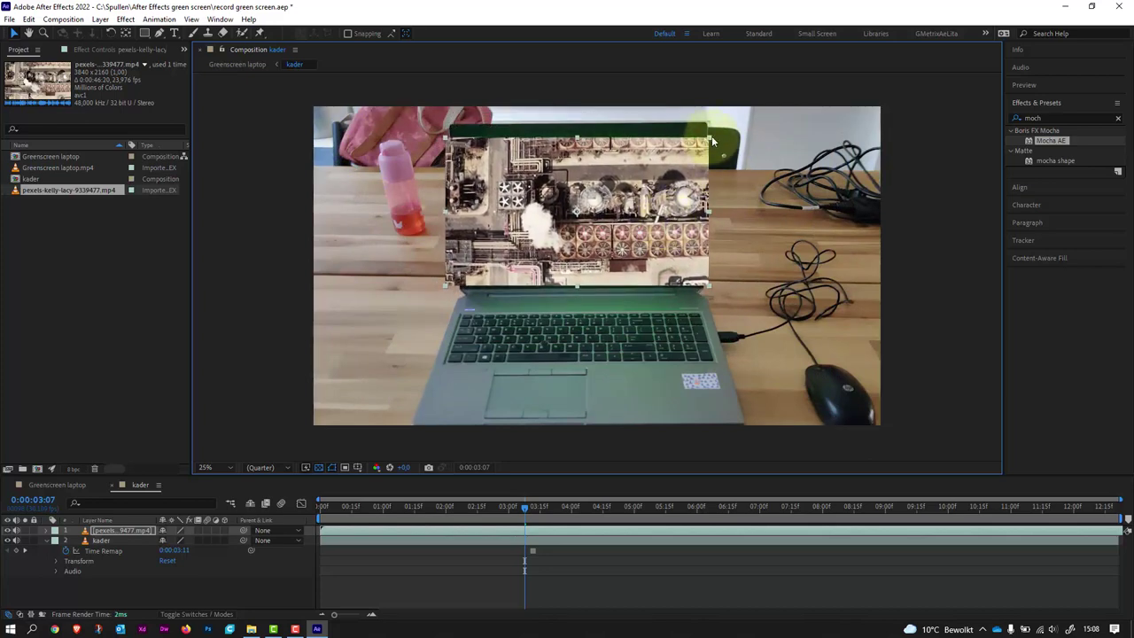
drag(711, 139, 653, 202)
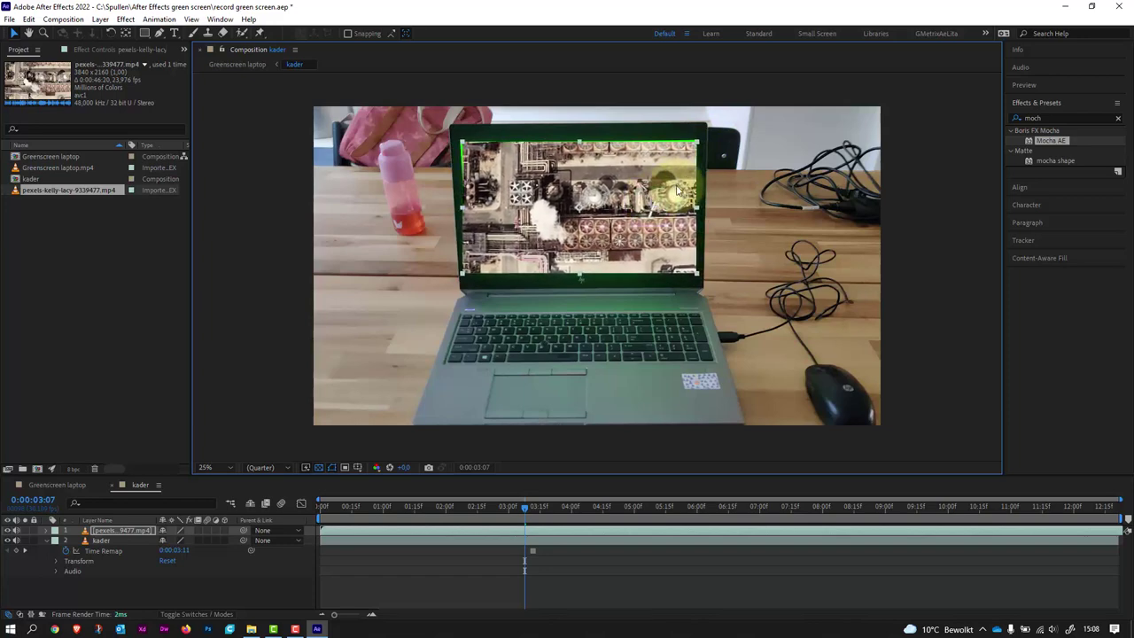
drag(684, 143, 703, 142)
click(702, 145)
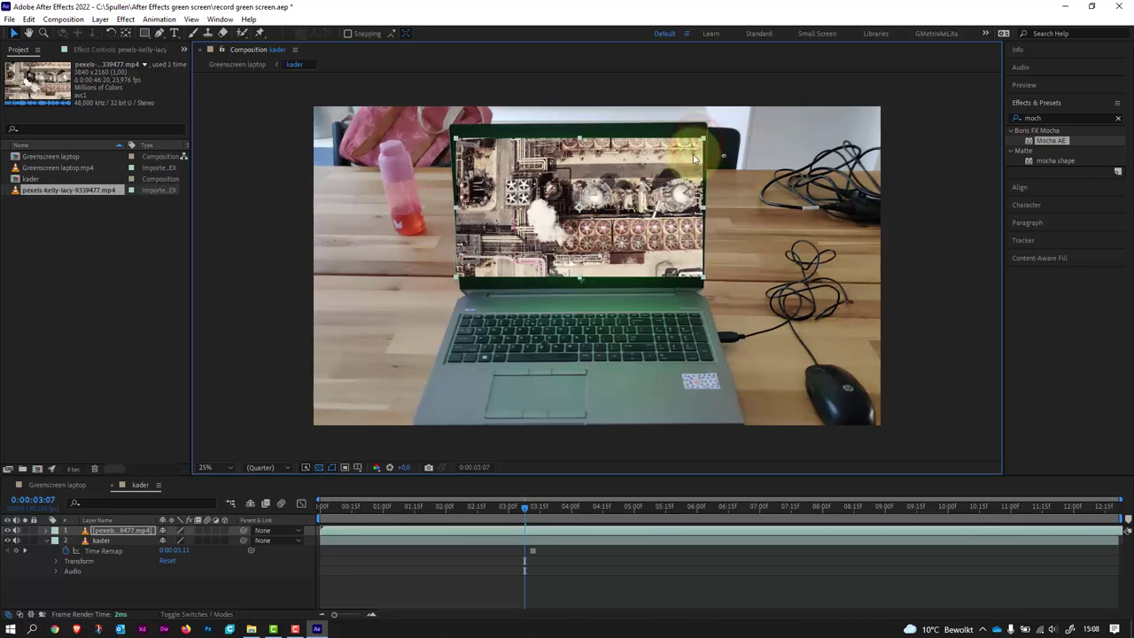
mouse_move(647, 202)
mouse_down()
mouse_move(643, 138)
mouse_move(644, 201)
mouse_up()
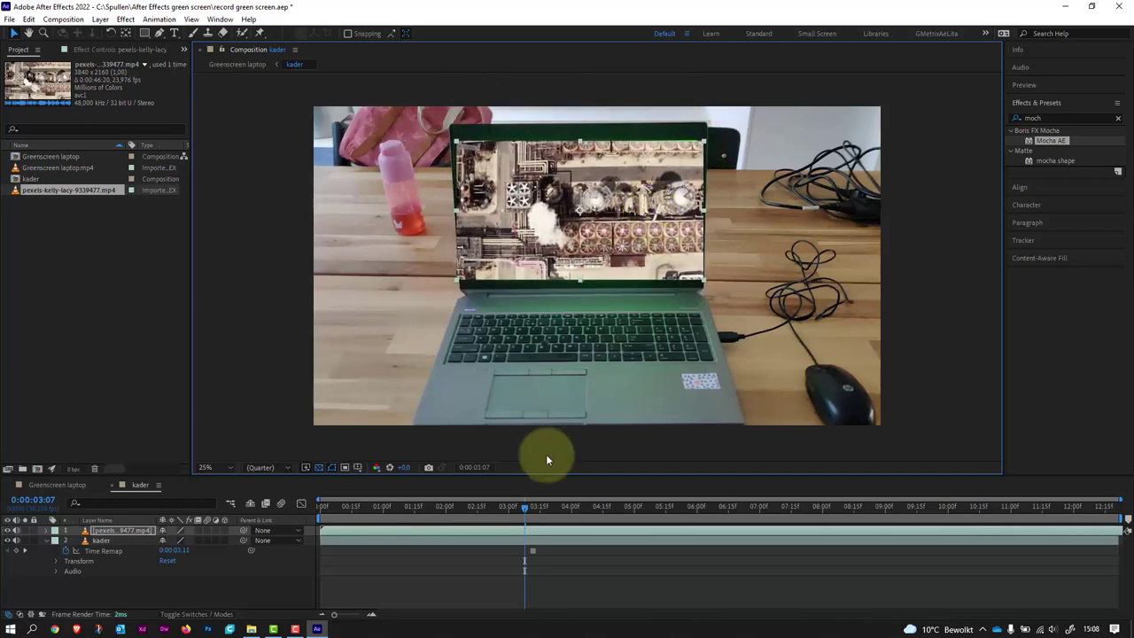
Collapse the frozen kader layer's properties and hide the layer beneath the pexels video
click(106, 539)
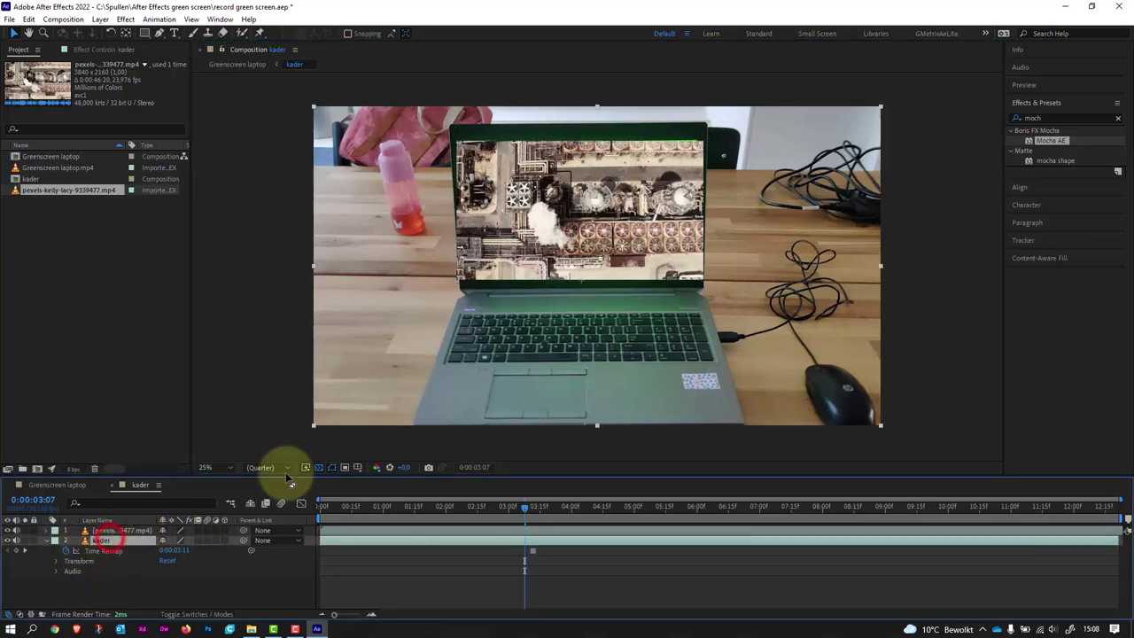
click(8, 541)
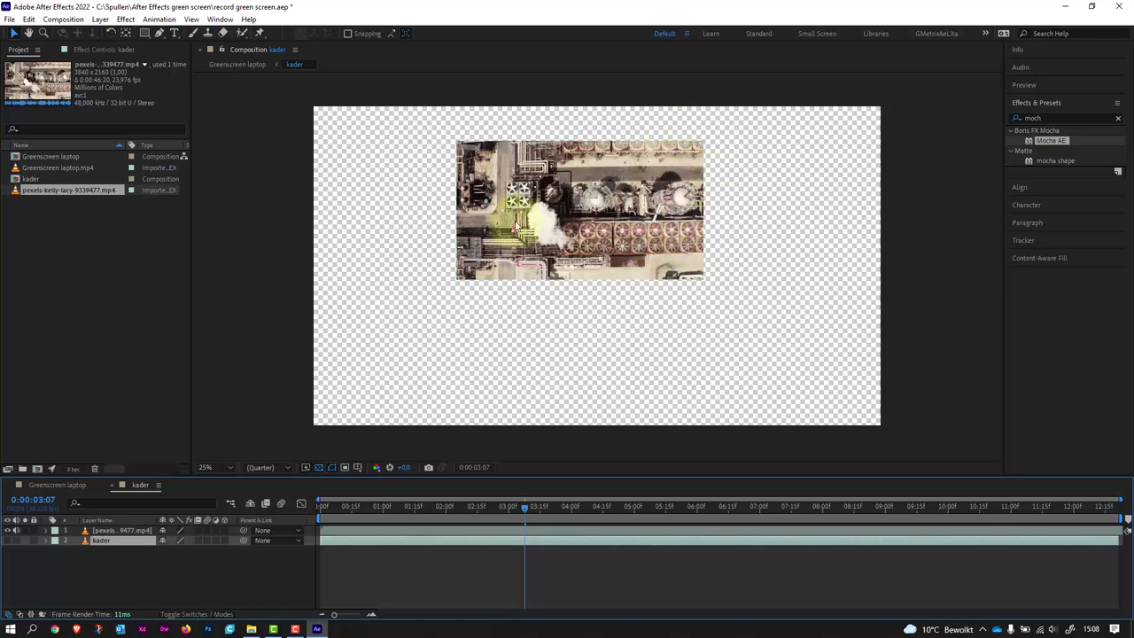
click(8, 541)
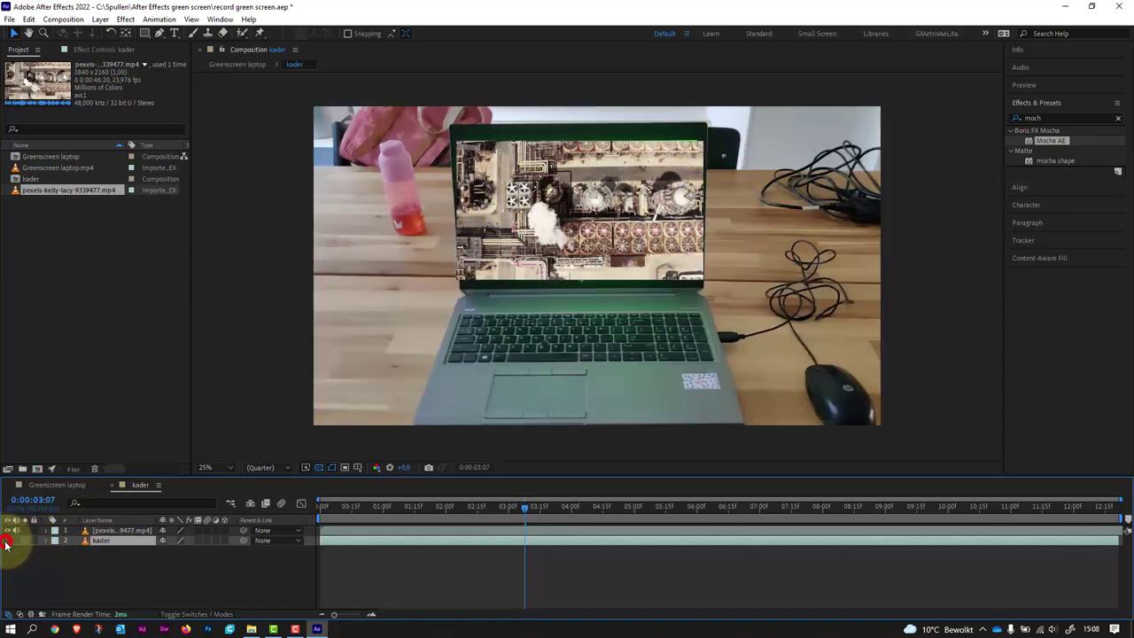
click(8, 540)
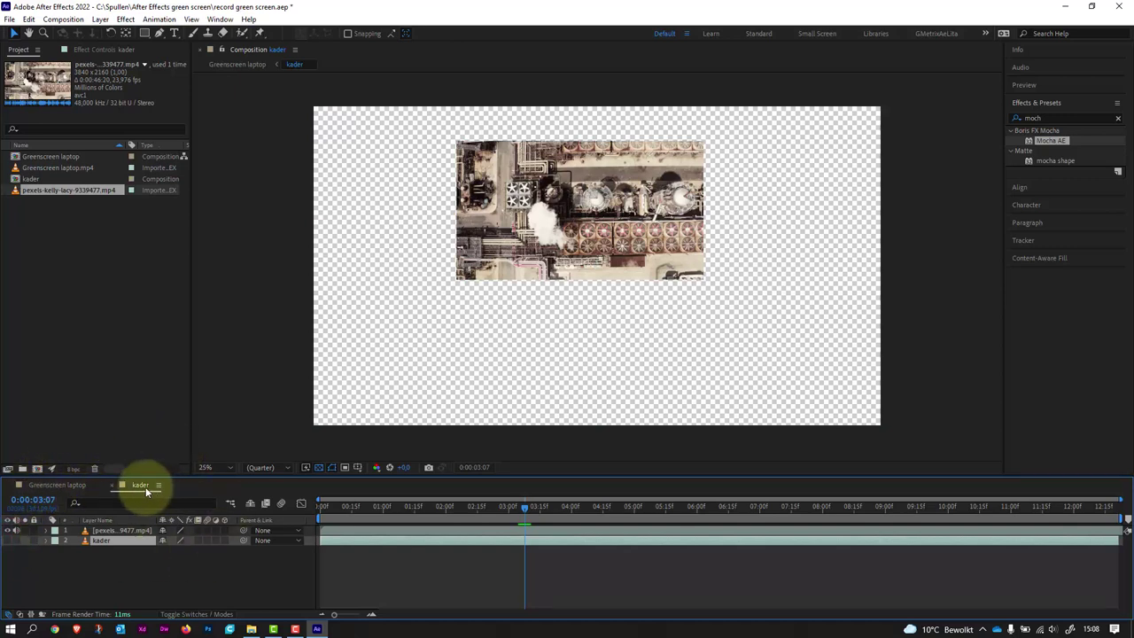
Return to the Greenscreen laptop composition and scrub the timeline to check the tracked video, stopping at 0:00:03:12
click(46, 485)
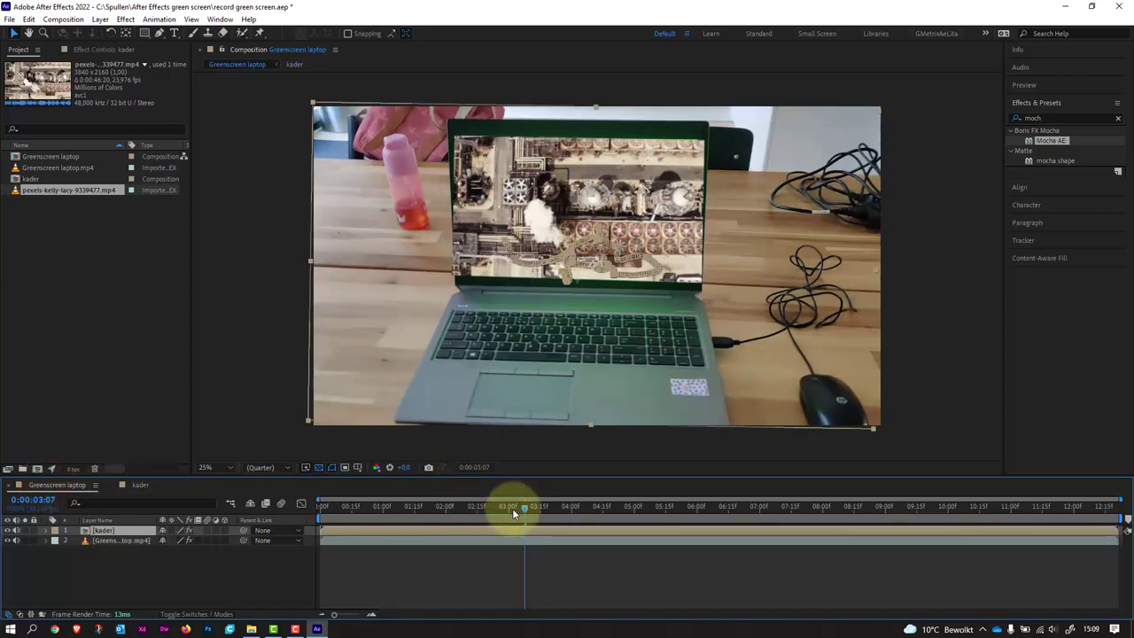
drag(526, 512, 270, 505)
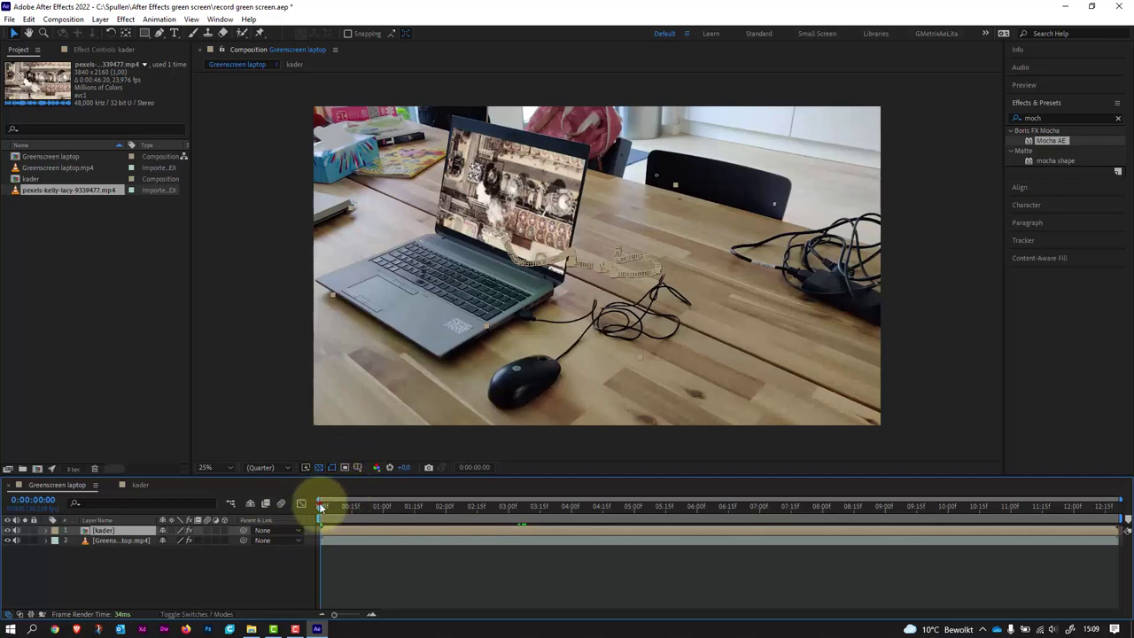
drag(321, 507, 553, 552)
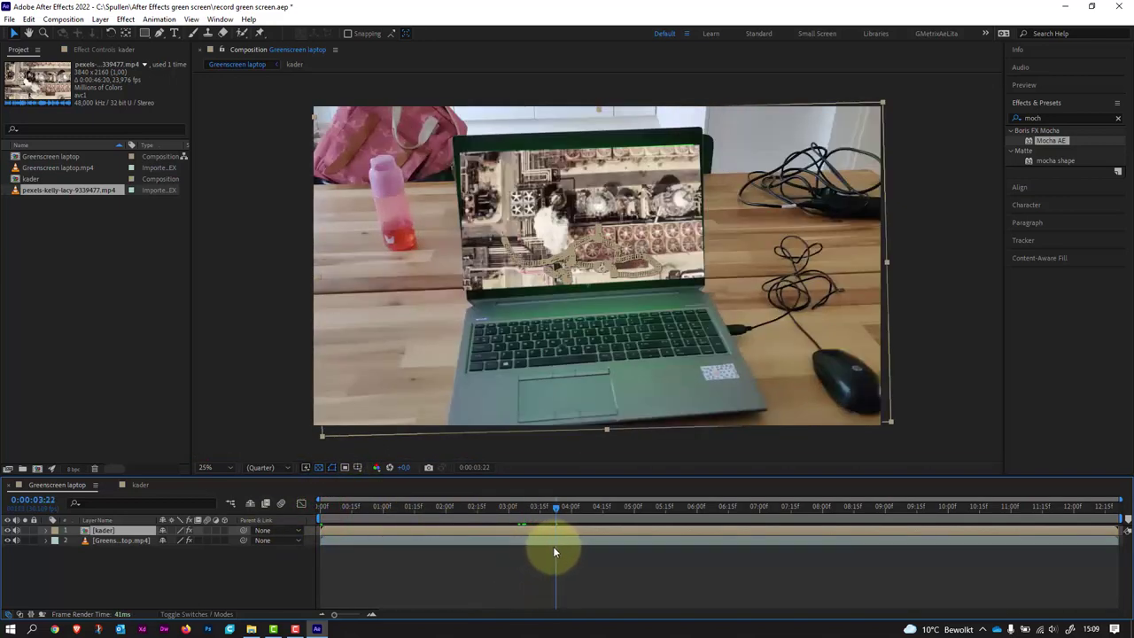
drag(556, 506, 528, 532)
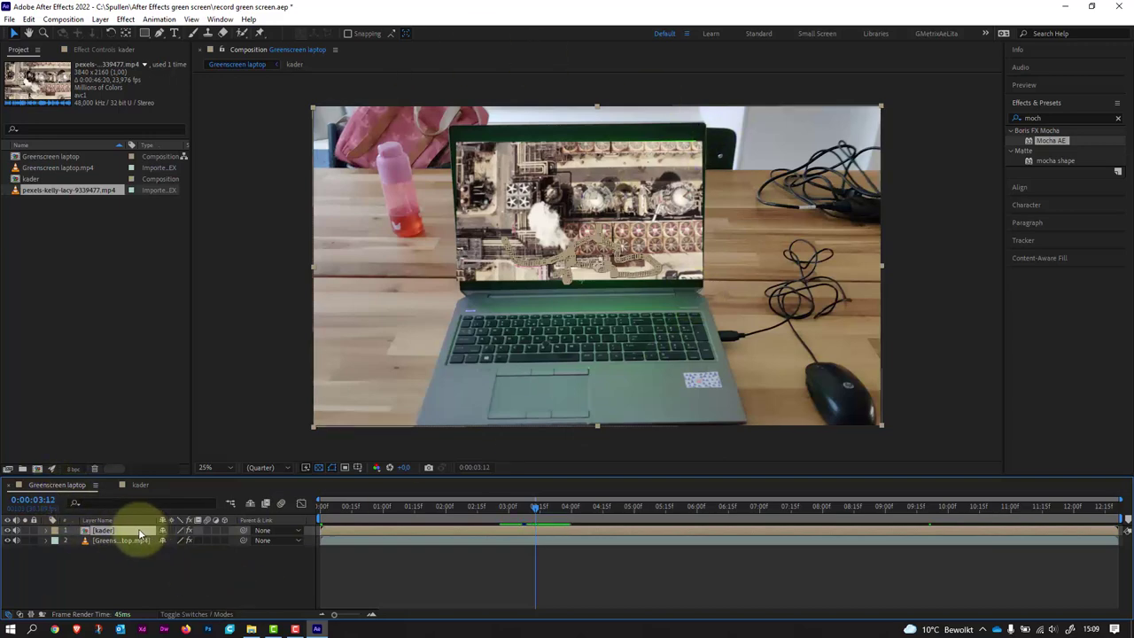
Move the kader layer below the green screen clip, and select the clip to display its effect controls
drag(139, 530, 135, 549)
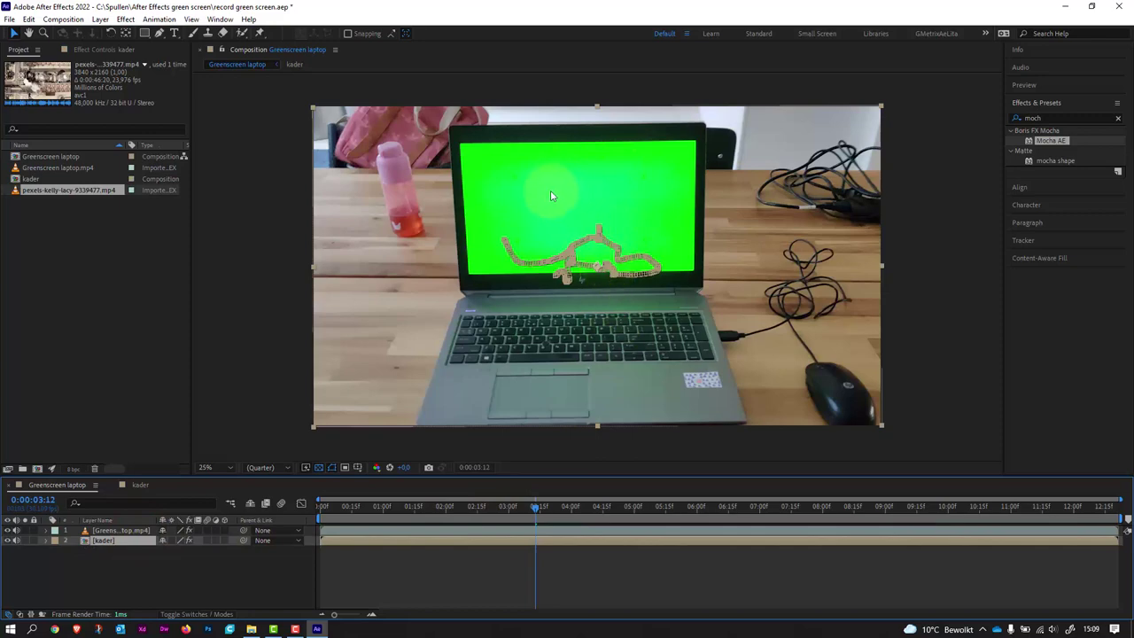
click(1089, 122)
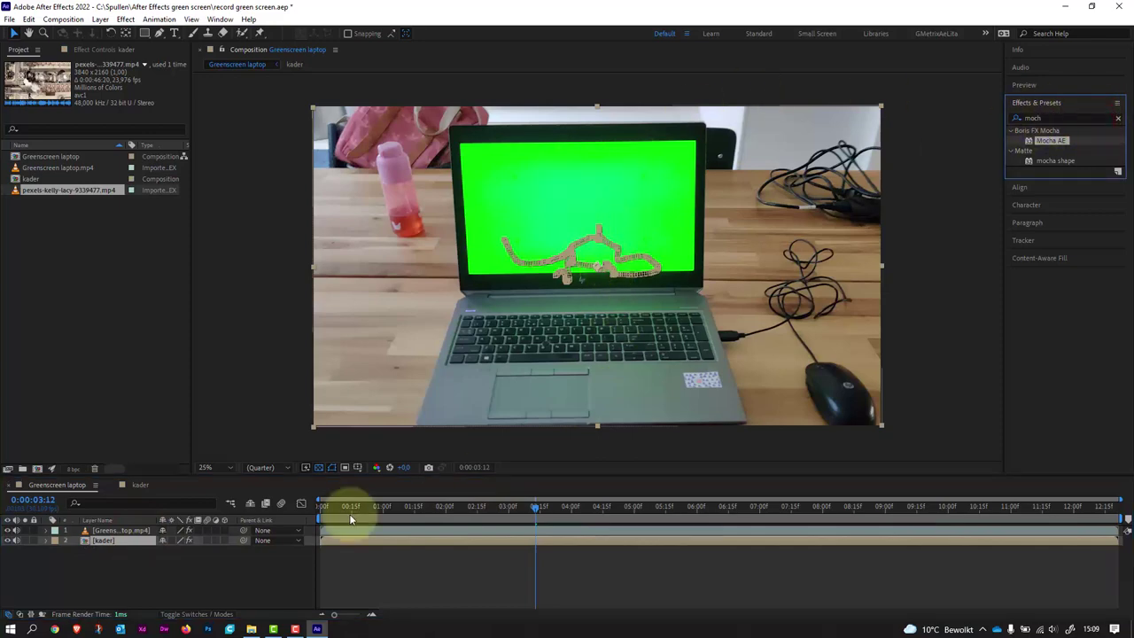
click(102, 539)
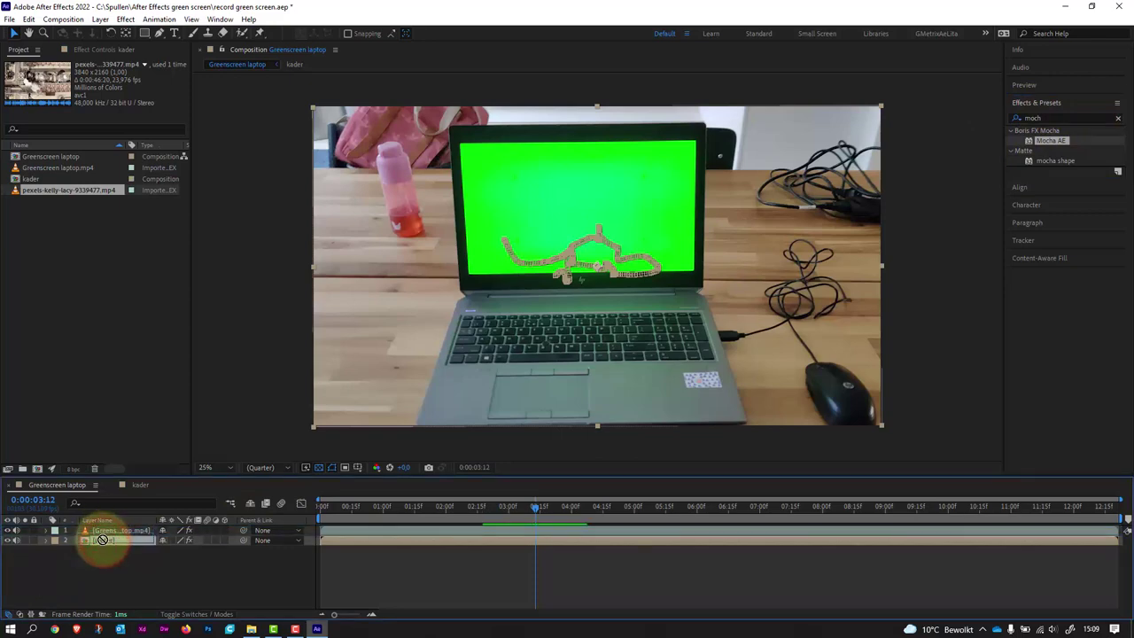
click(100, 530)
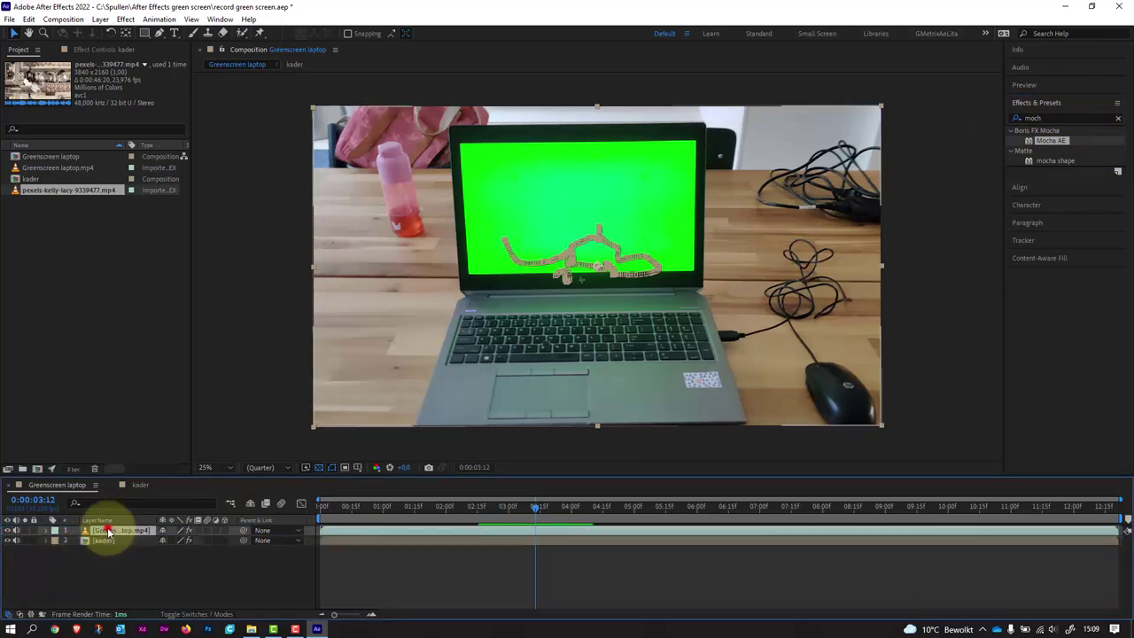
click(103, 50)
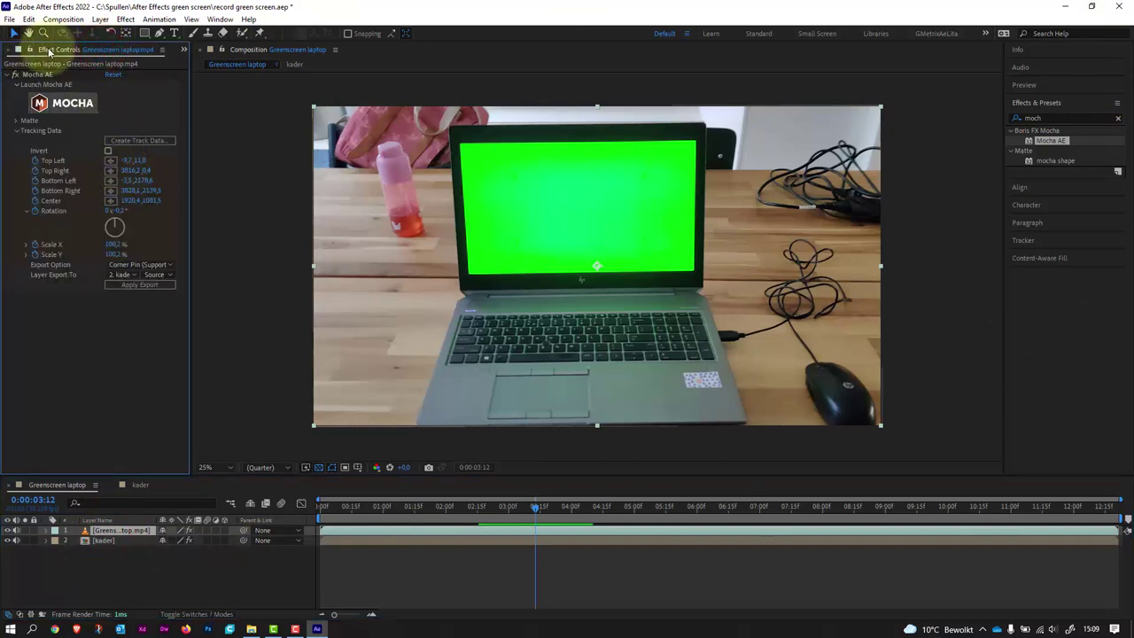
click(184, 49)
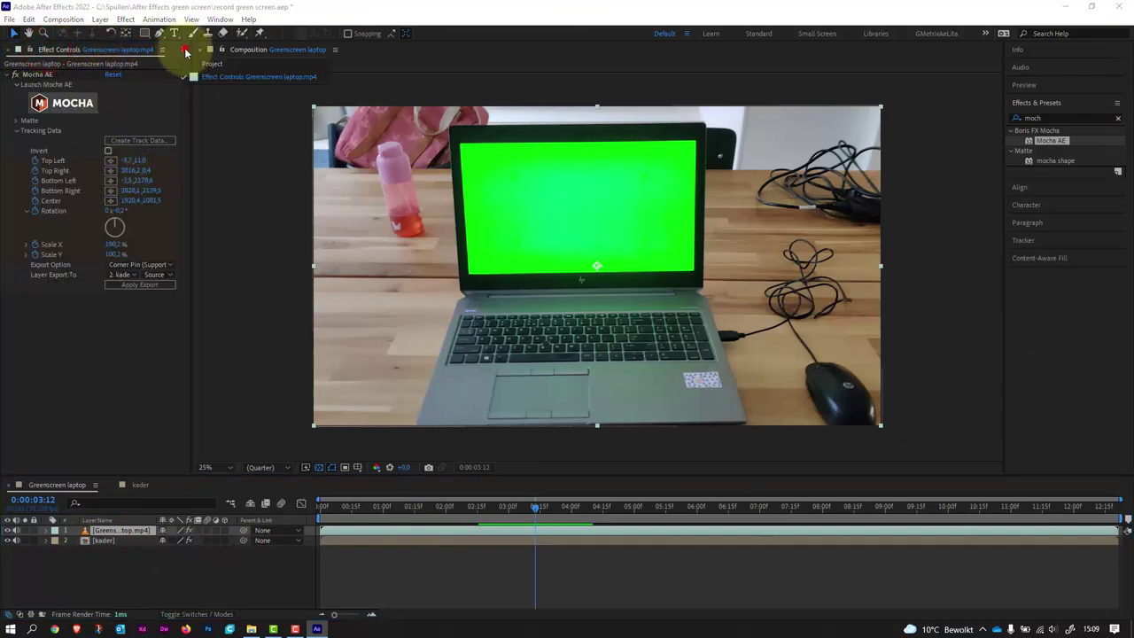
Find the Keylight effect and apply Keylight (1.2) to the green screen laptop clip in the Greenscreen laptop composition
click(234, 65)
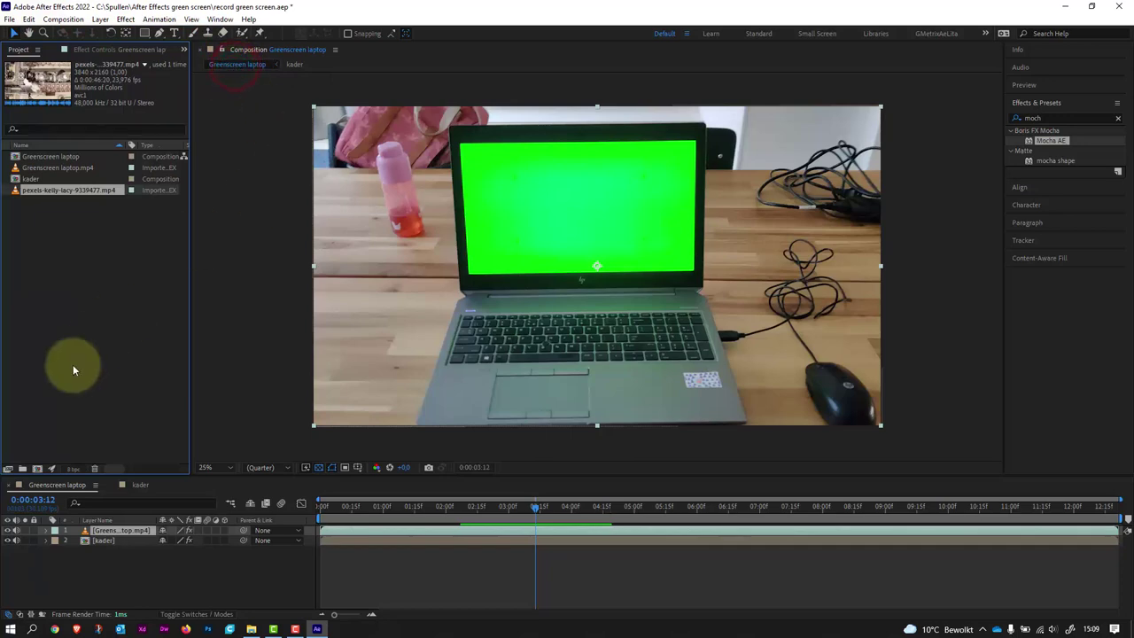
click(1038, 117)
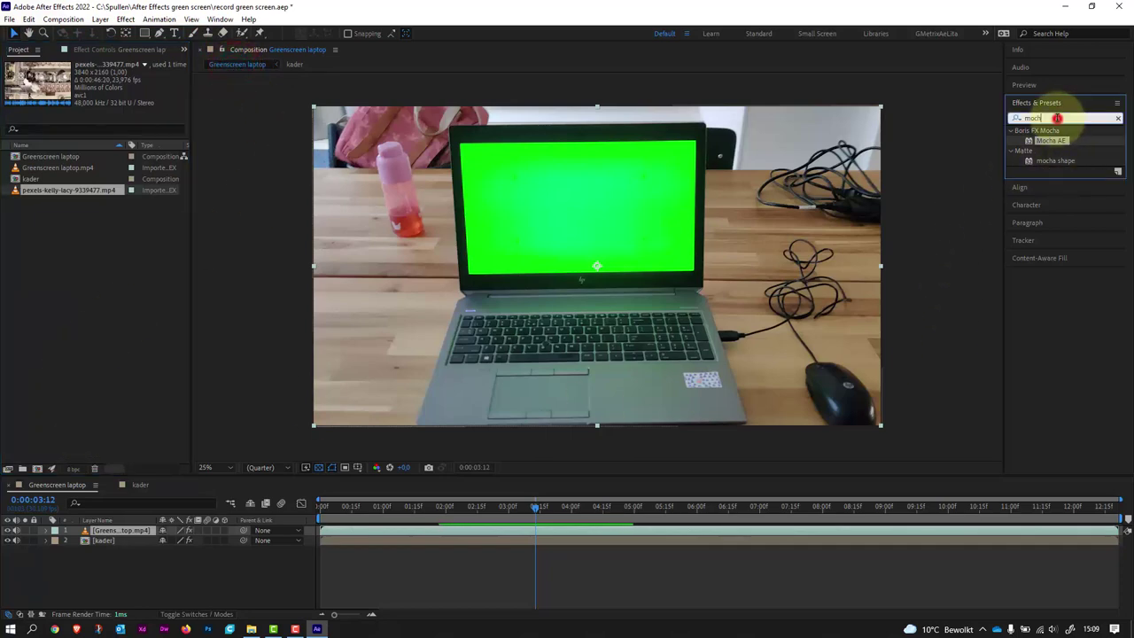
click(1119, 119)
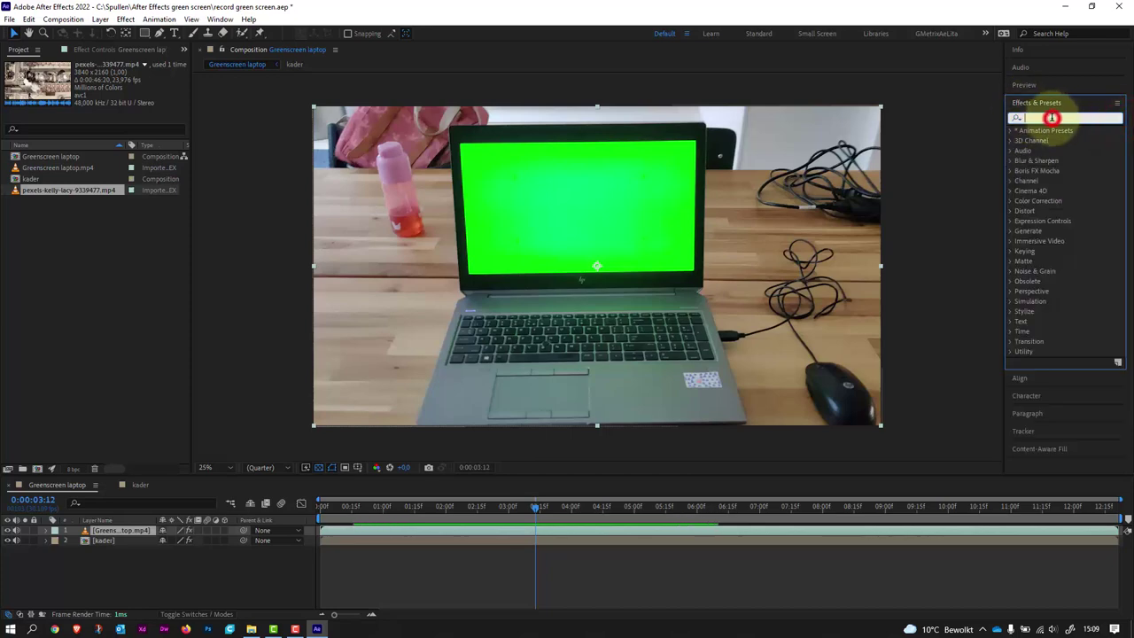
text(keyli)
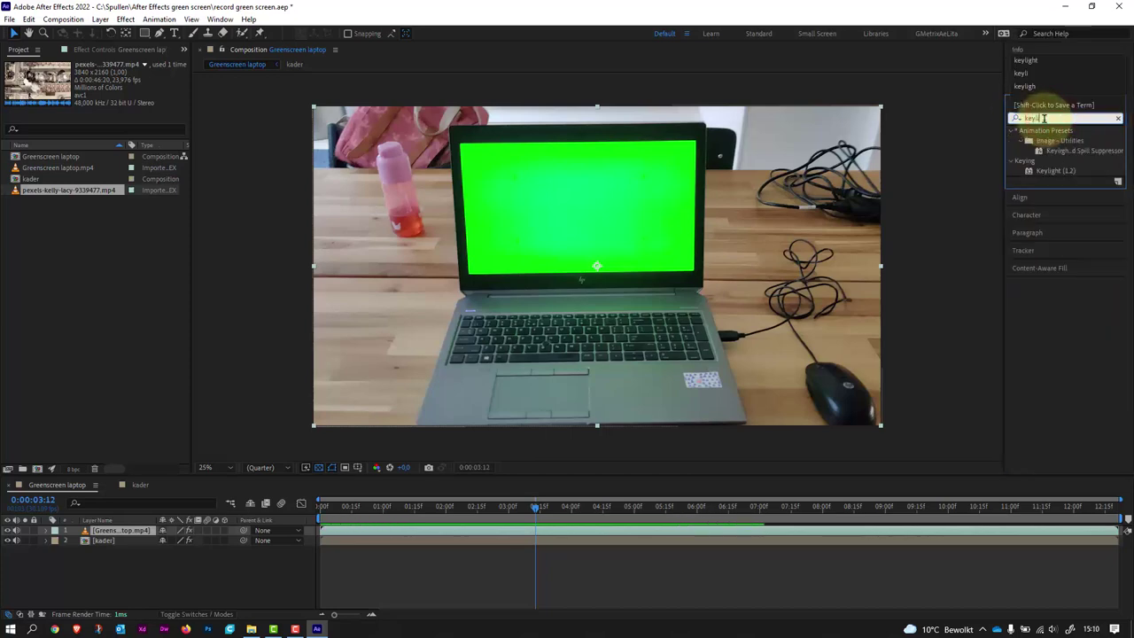
text(ght)
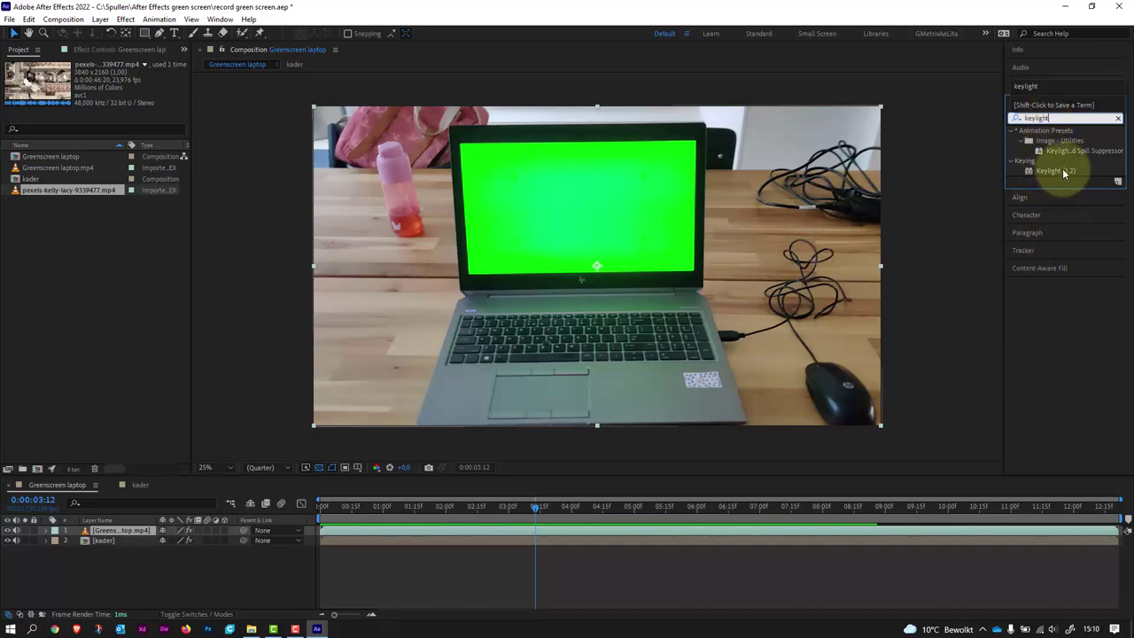
drag(1066, 172, 655, 209)
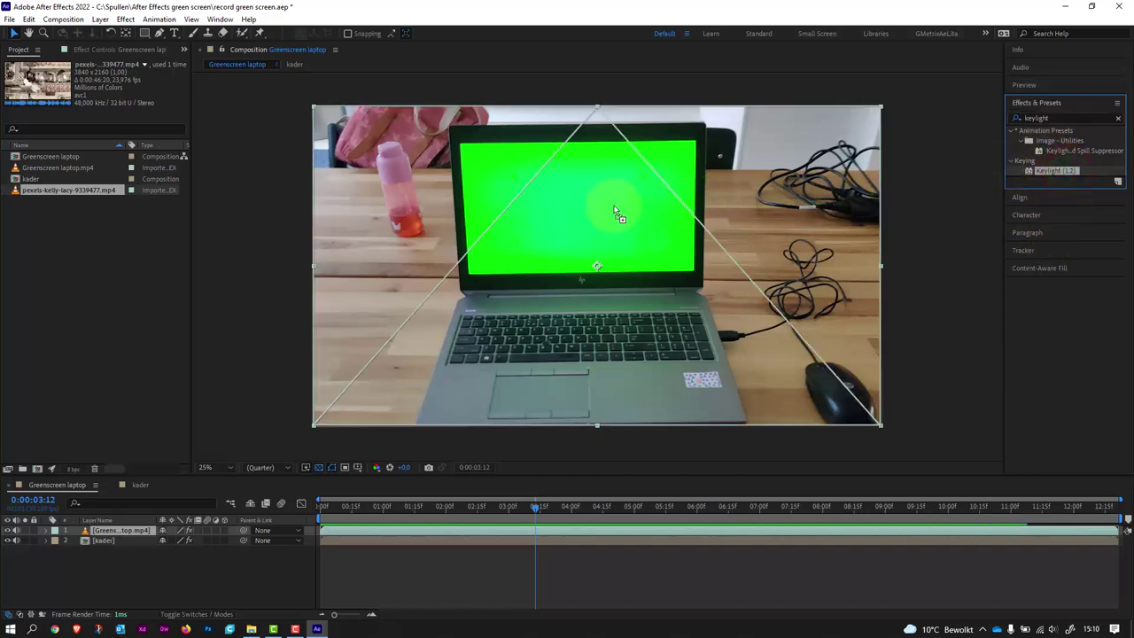
drag(586, 259, 587, 259)
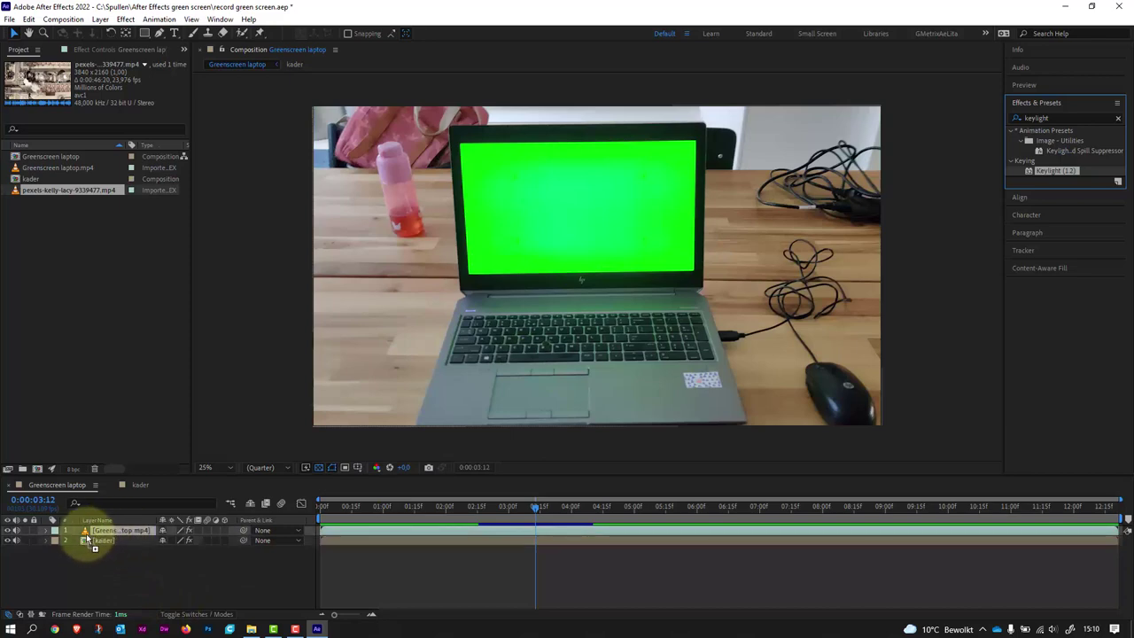
mouse_move(86, 533)
mouse_down()
mouse_move(91, 543)
mouse_move(105, 530)
mouse_up()
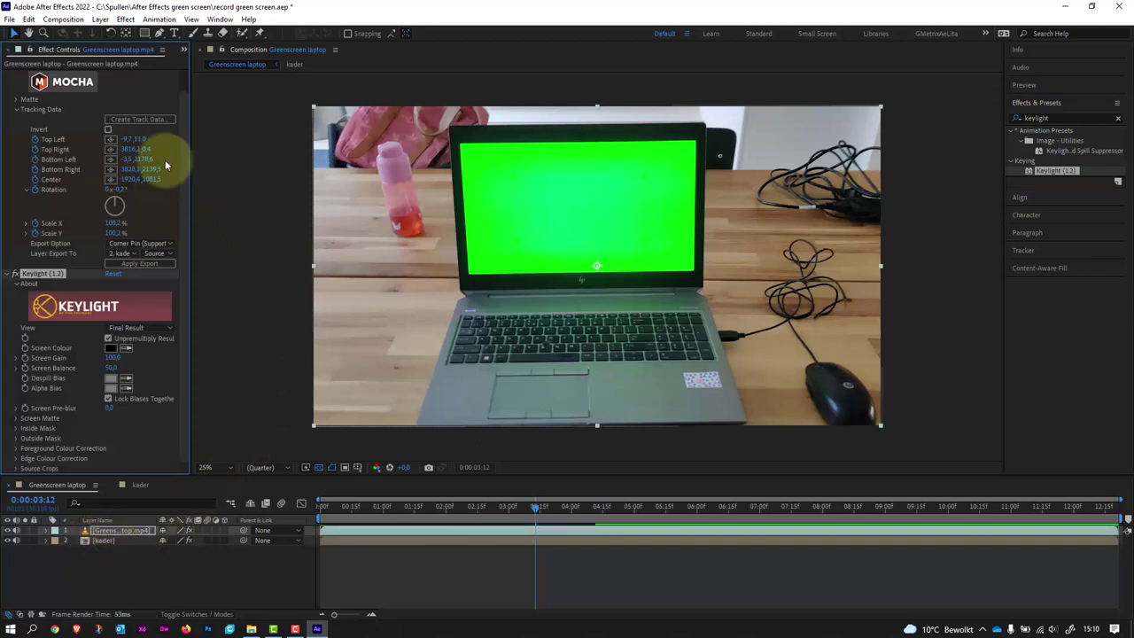
Collapse the Mocha AE settings and sample the laptop's green screen as Keylight's Screen Colour
click(16, 109)
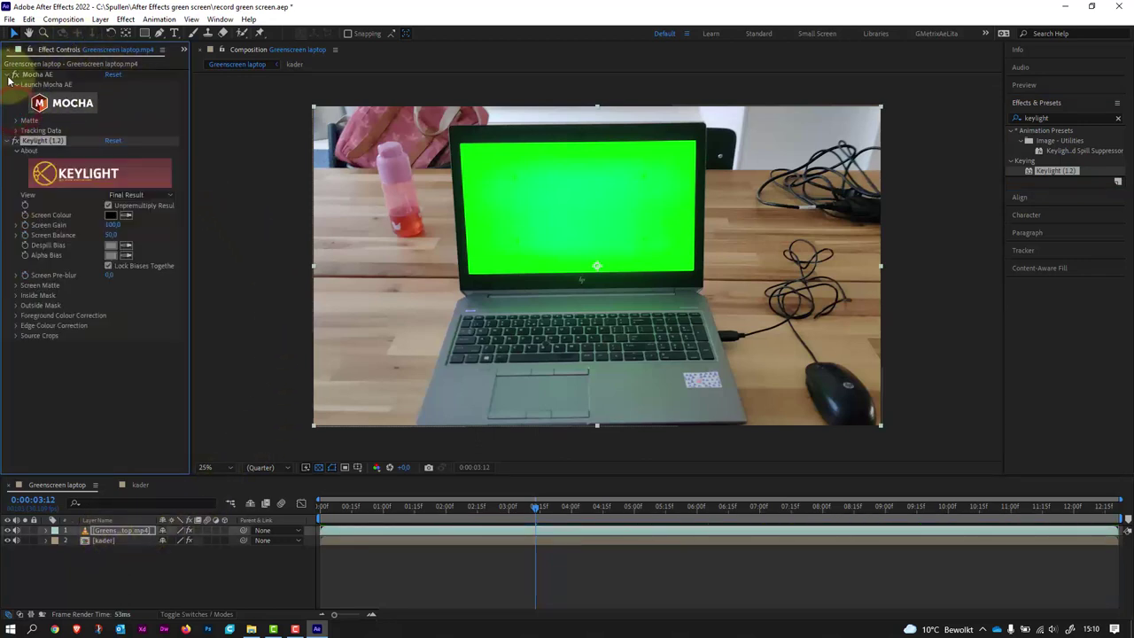
click(7, 76)
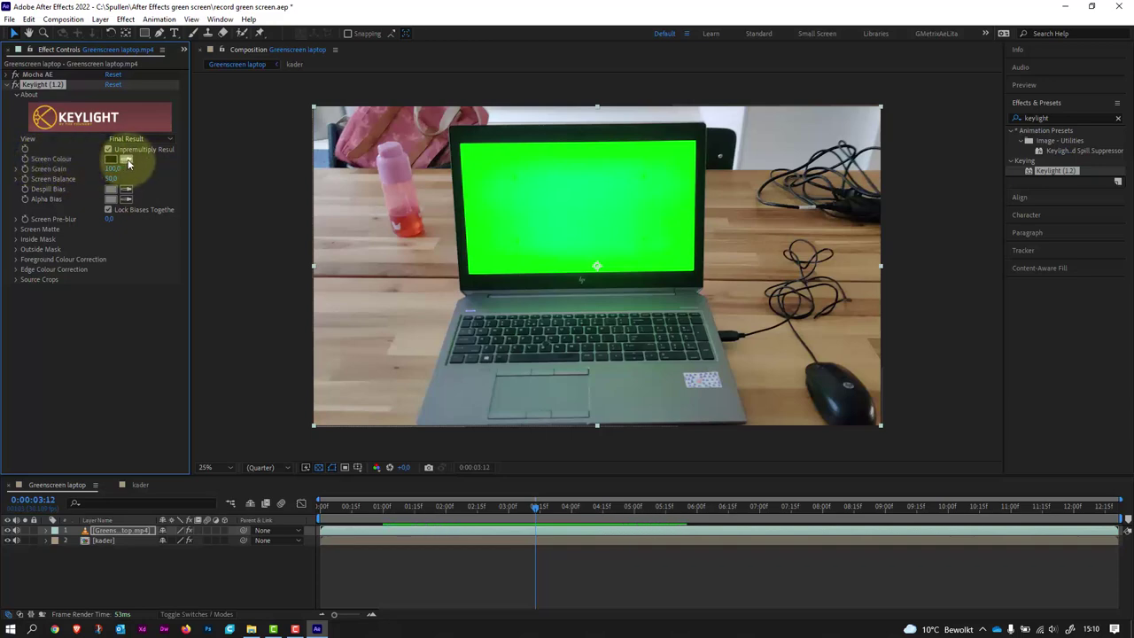
click(126, 160)
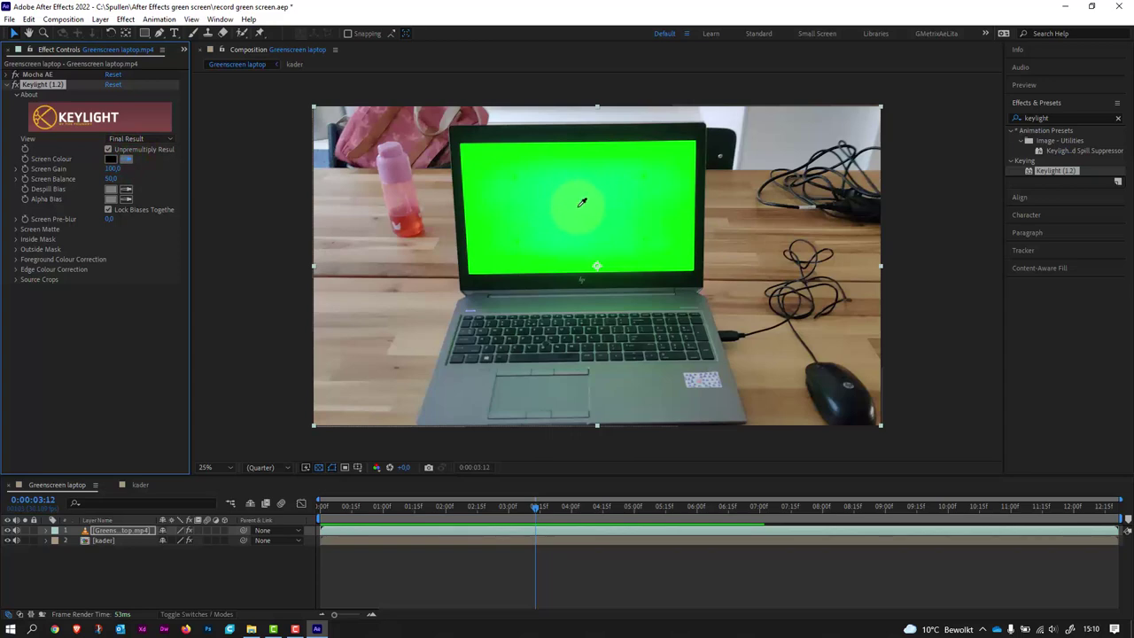
click(580, 204)
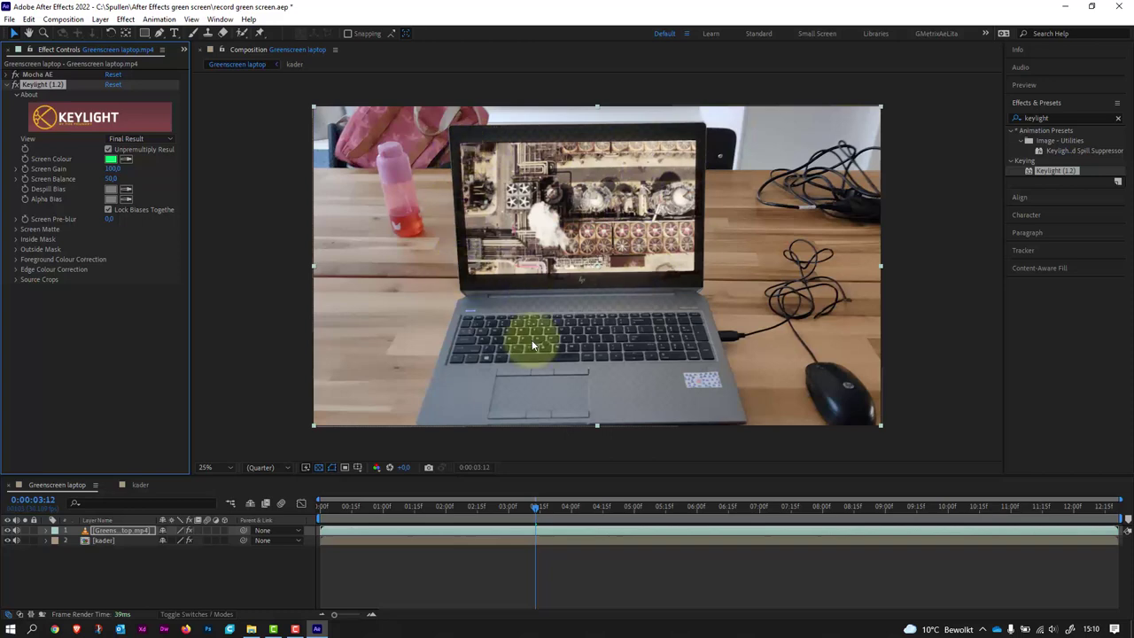
Hide the kader layer and examine the key around the bezel and keyboard up close against the transparency grid
click(9, 541)
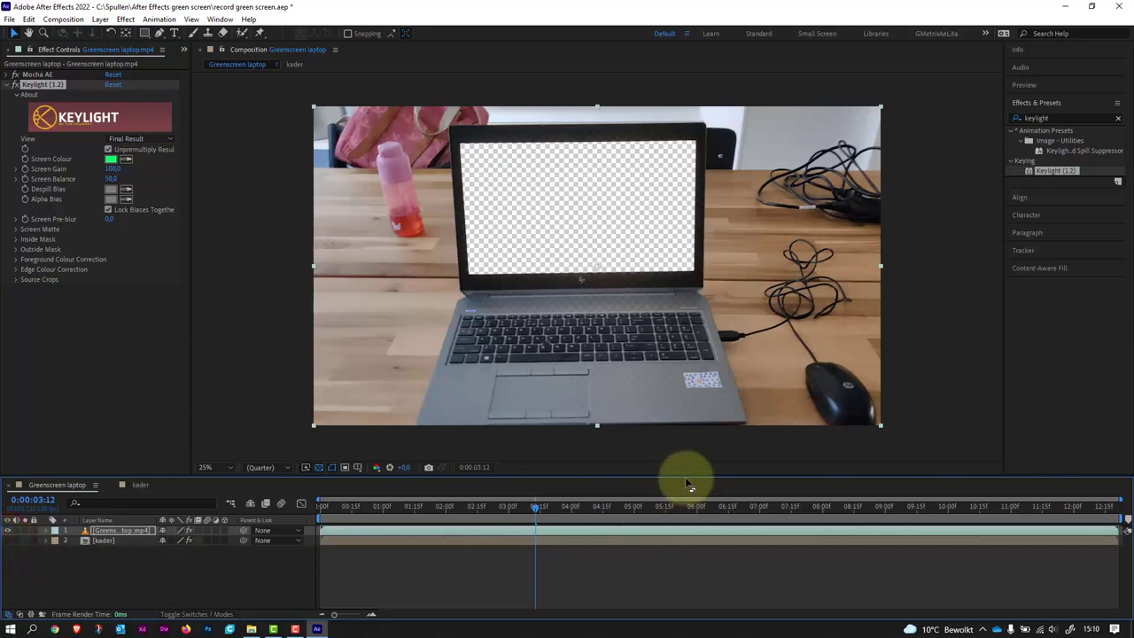
click(319, 469)
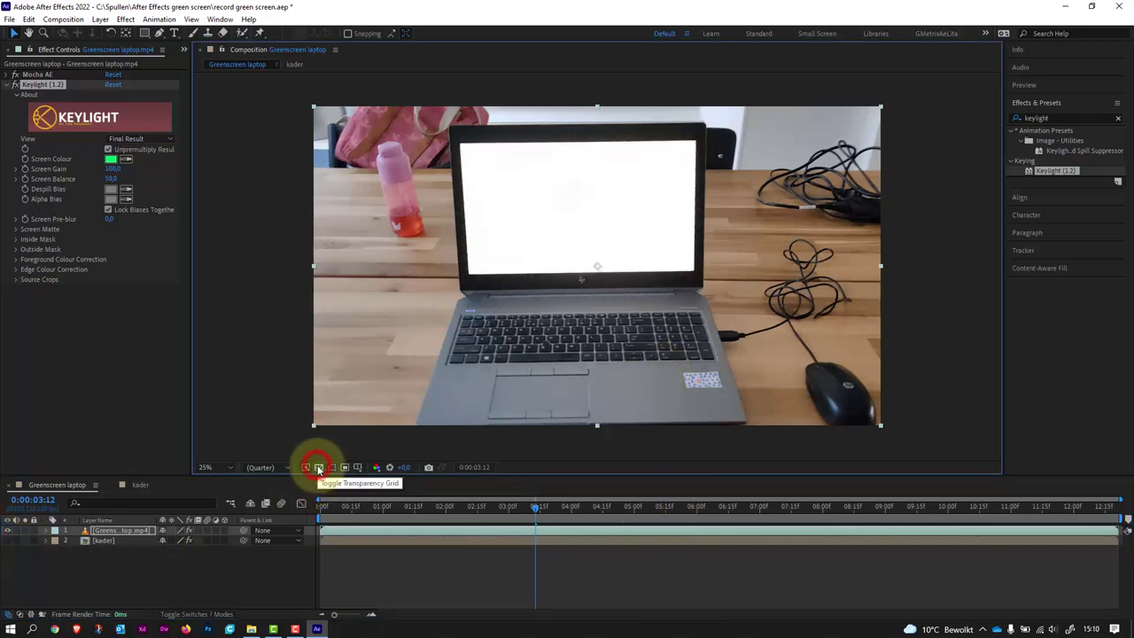
click(317, 468)
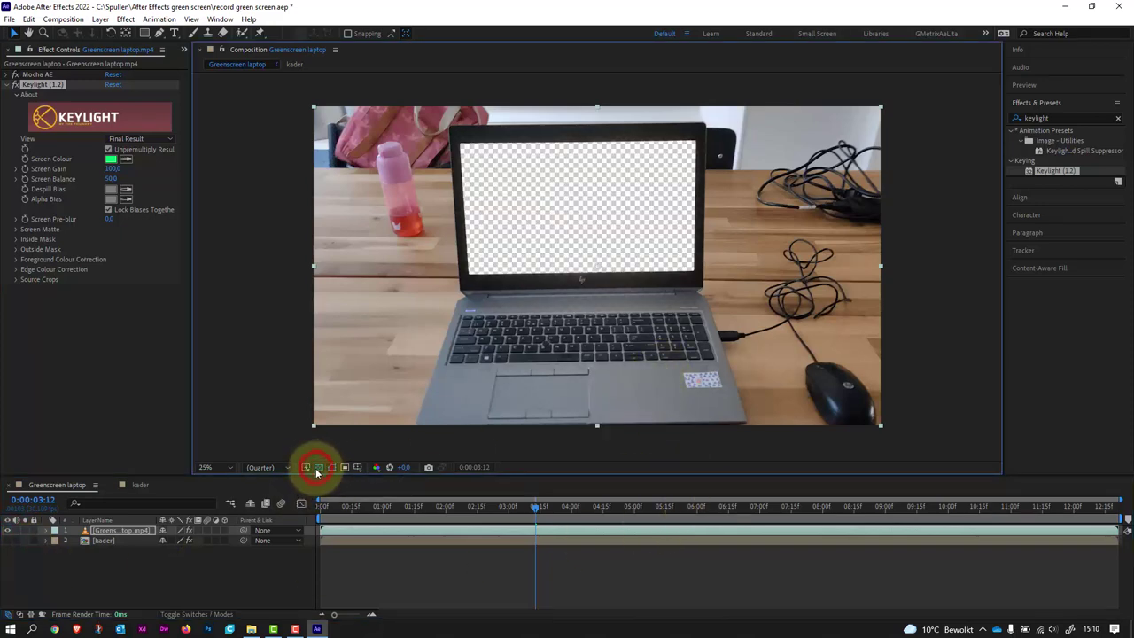
scroll(570, 364, up, 4)
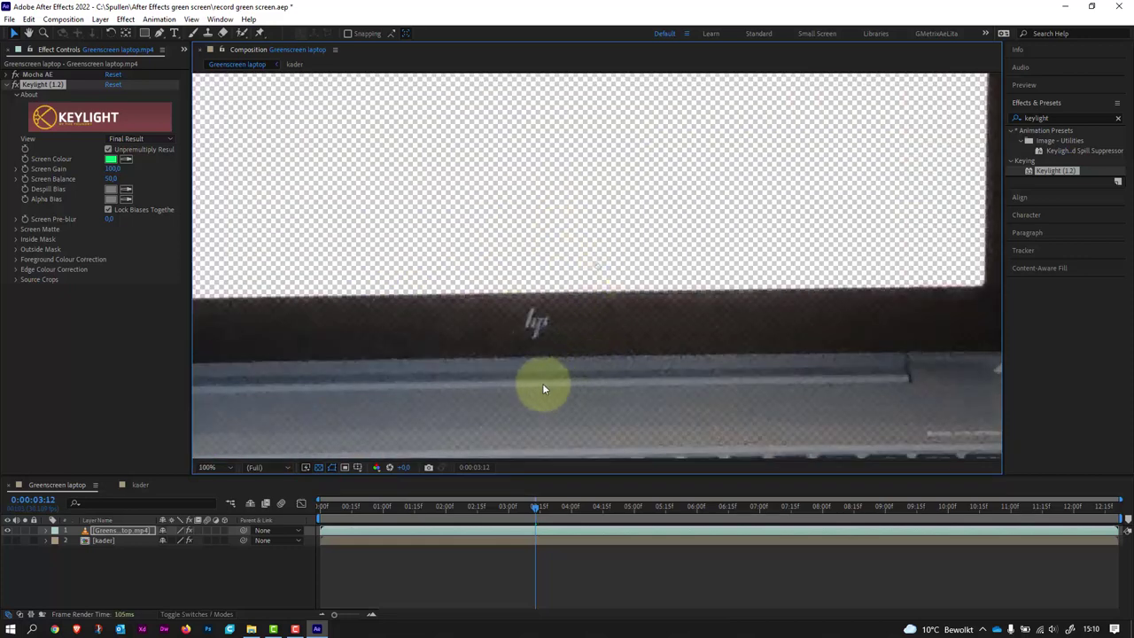
drag(516, 390, 530, 276)
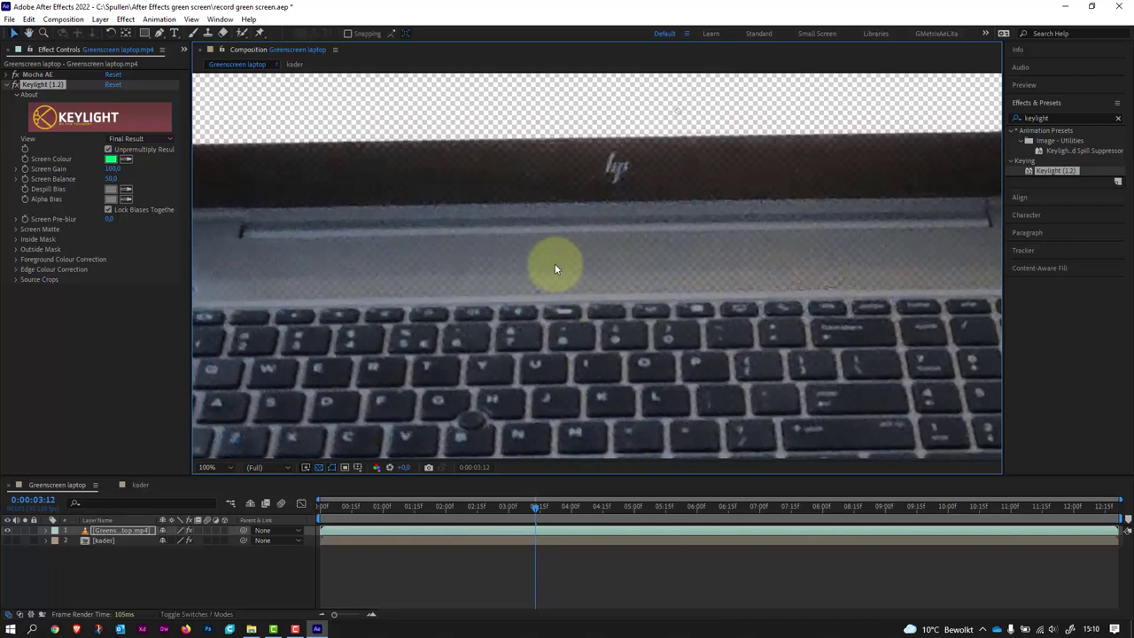
drag(593, 172, 562, 324)
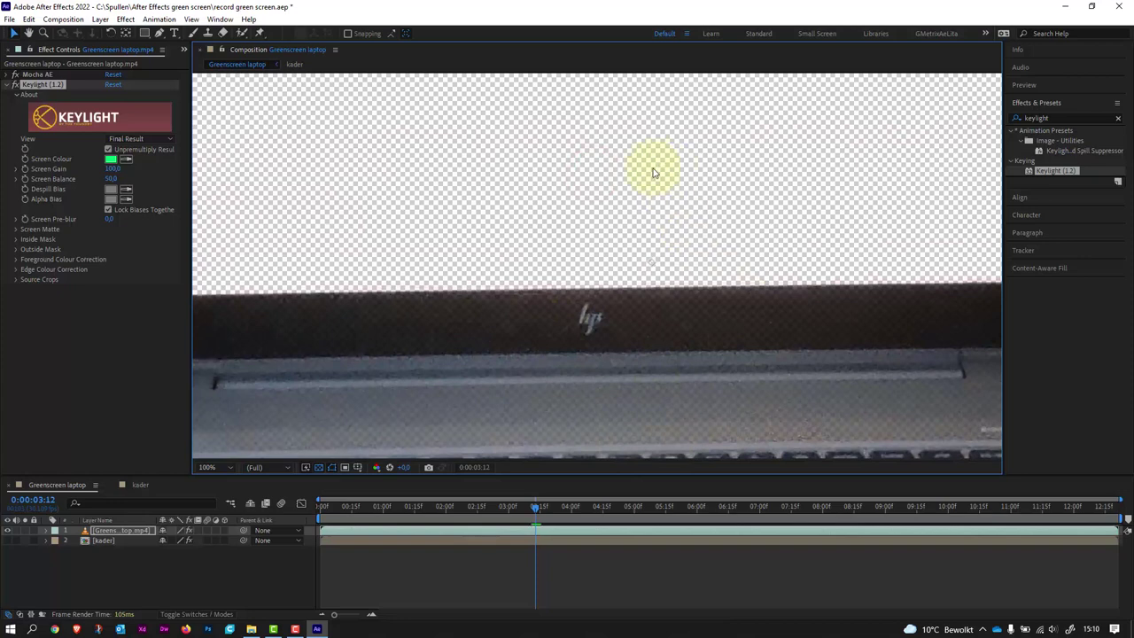
Set Clip White to 69 in Keylight's Screen Matte settings to make the laptop body opaque
click(16, 230)
click(17, 229)
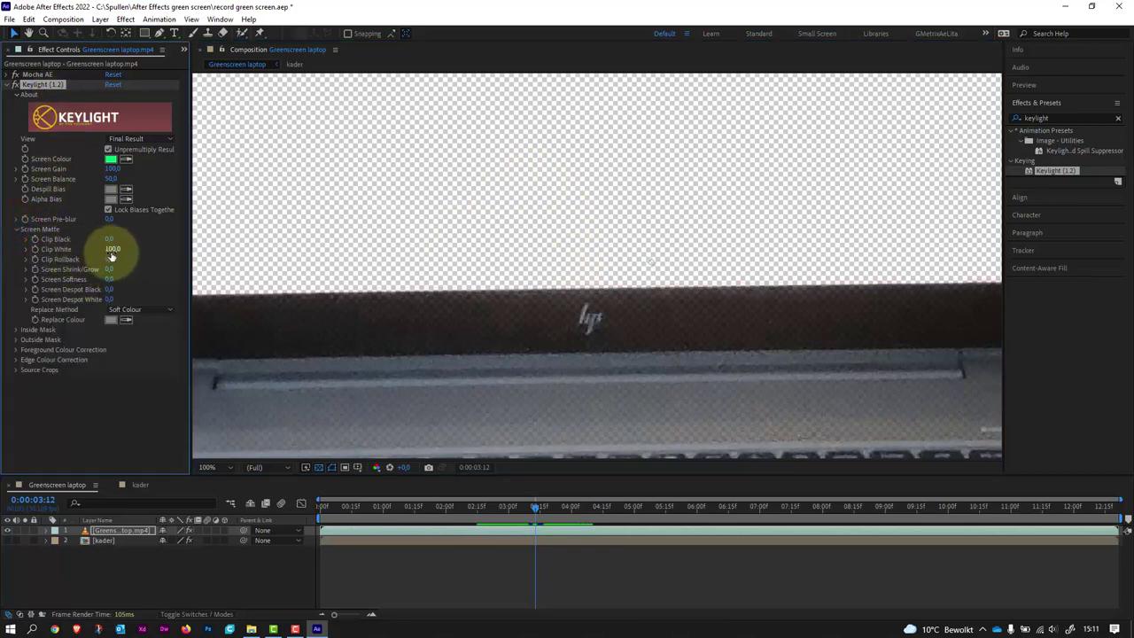
drag(115, 251, 91, 253)
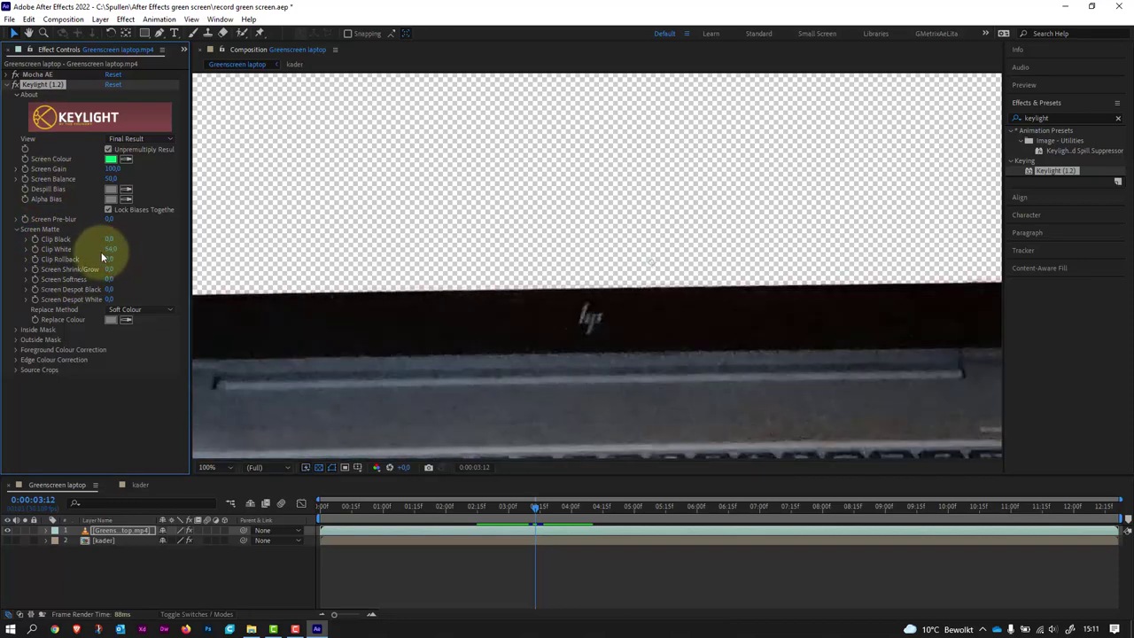
drag(111, 249, 113, 254)
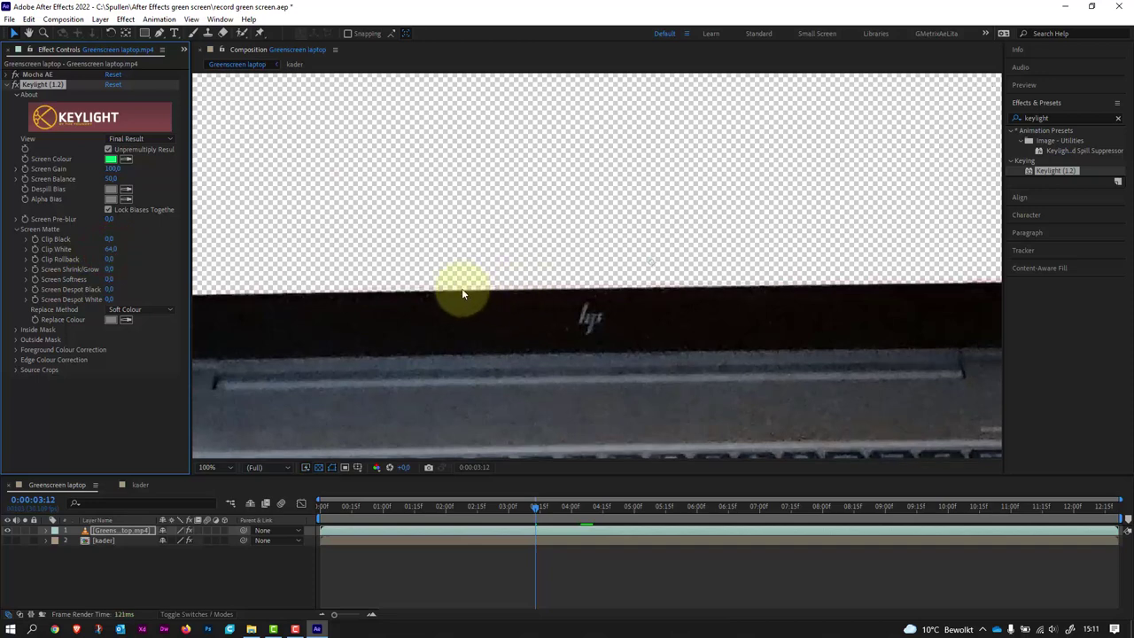
drag(476, 187, 506, 84)
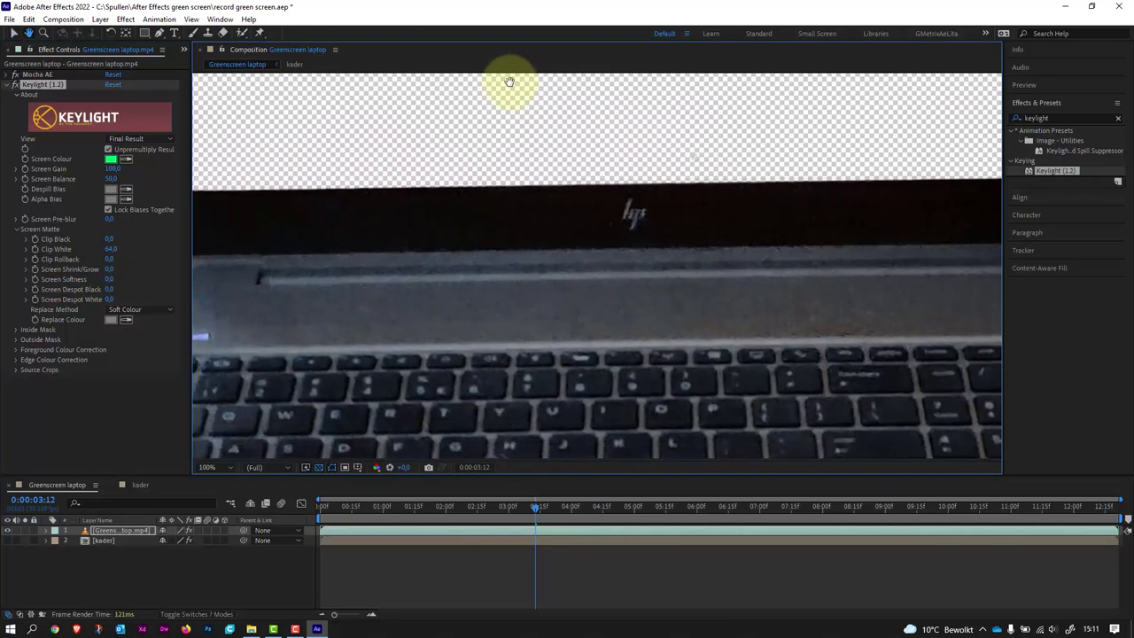
key(v)
mouse_move(110, 253)
mouse_down()
mouse_move(583, 342)
mouse_move(177, 278)
mouse_move(108, 250)
mouse_move(202, 310)
mouse_move(111, 250)
mouse_up()
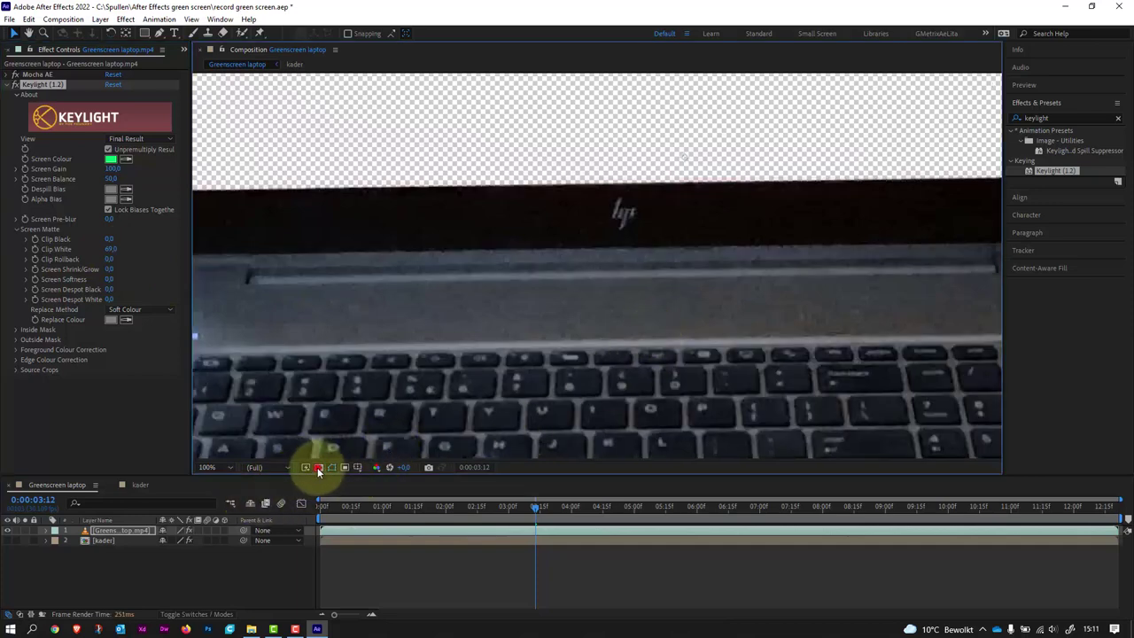
Compare the keyed laptop body and bezel with the transparency grid off and on
click(319, 468)
click(319, 468)
click(316, 470)
click(316, 470)
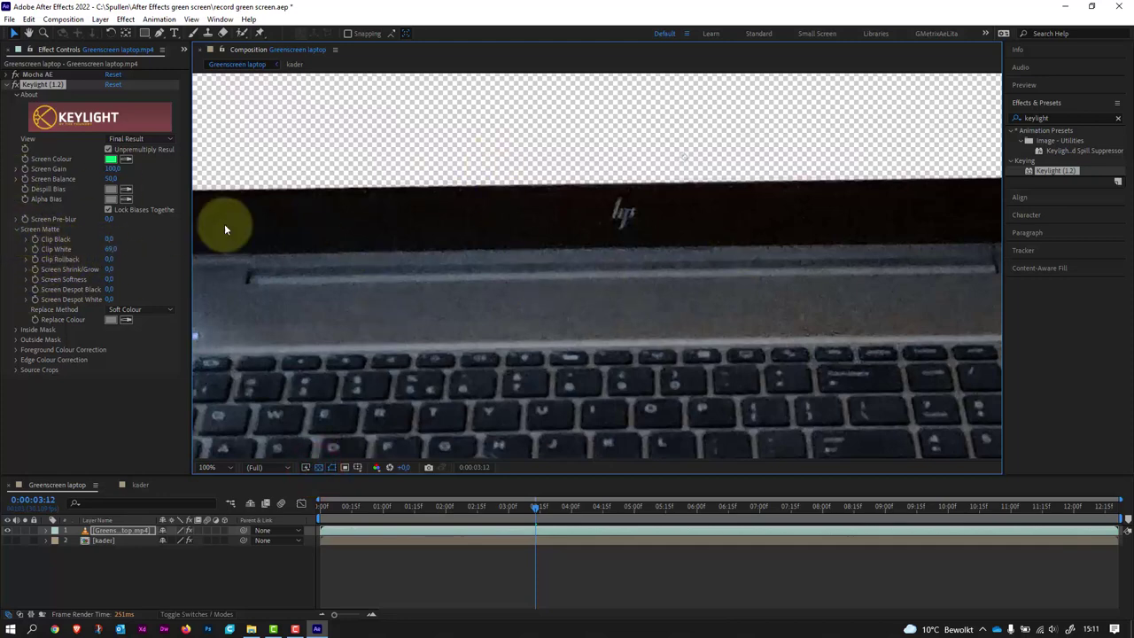
click(13, 221)
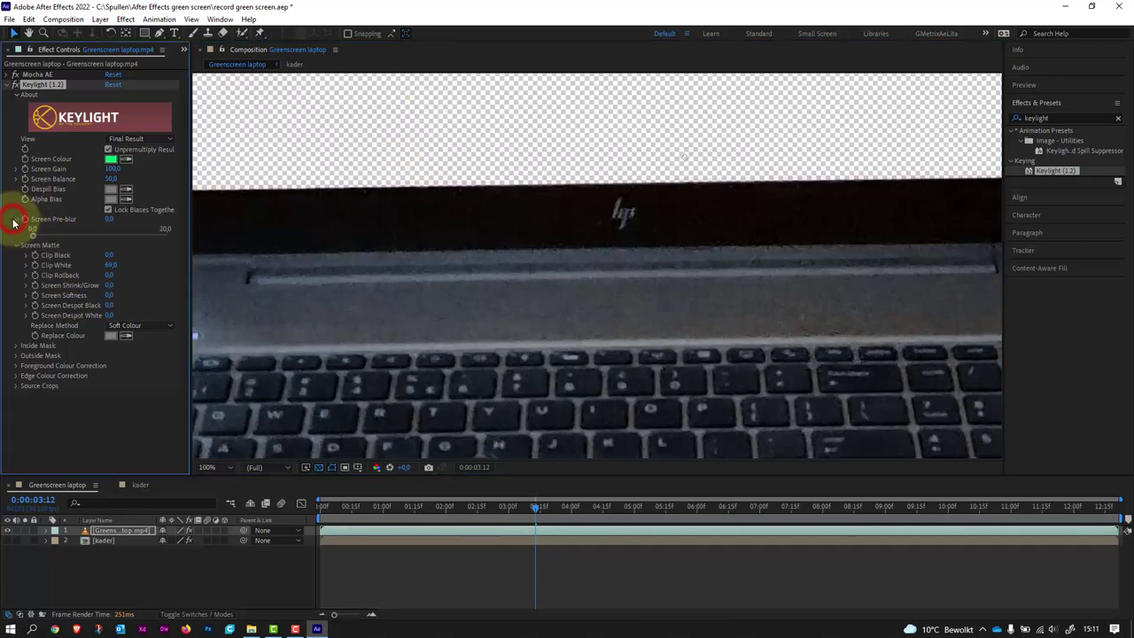
click(13, 222)
click(16, 229)
click(16, 230)
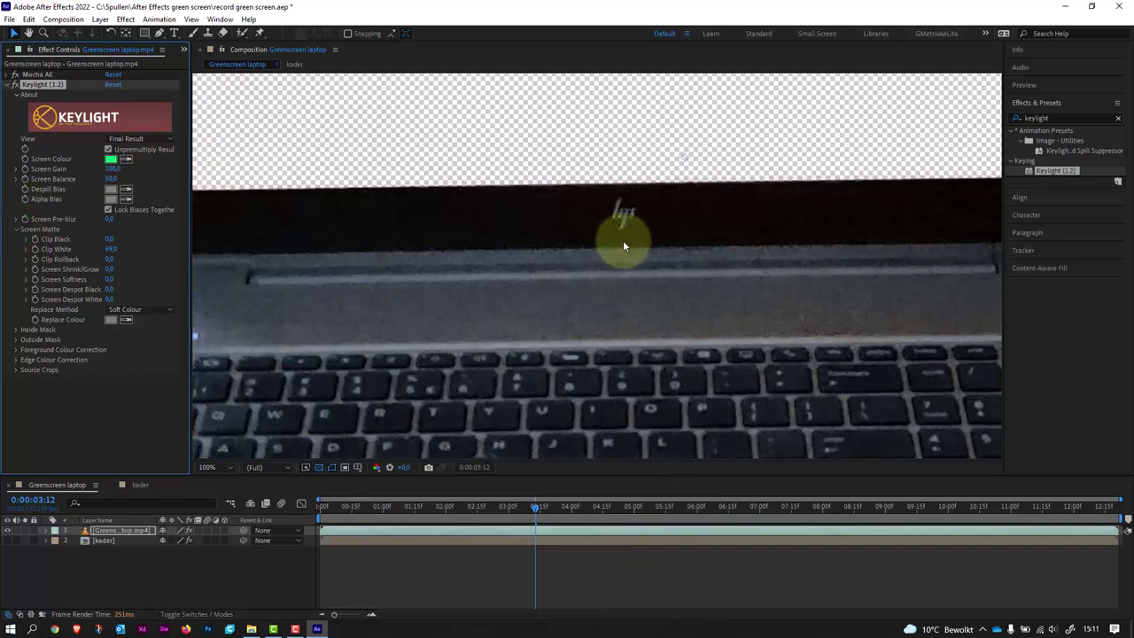
Scrub the timeline back to 0:00:01:01 and forward to 0:00:03:09 to check the keyed screen in the full frame
scroll(623, 241, down, 4)
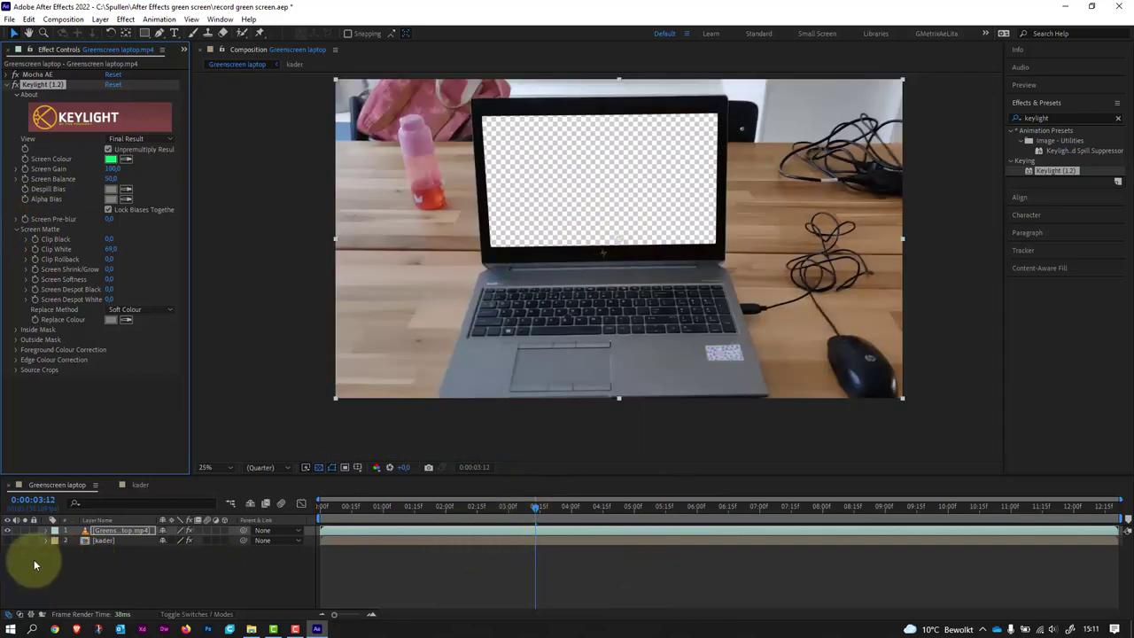
drag(501, 507, 387, 506)
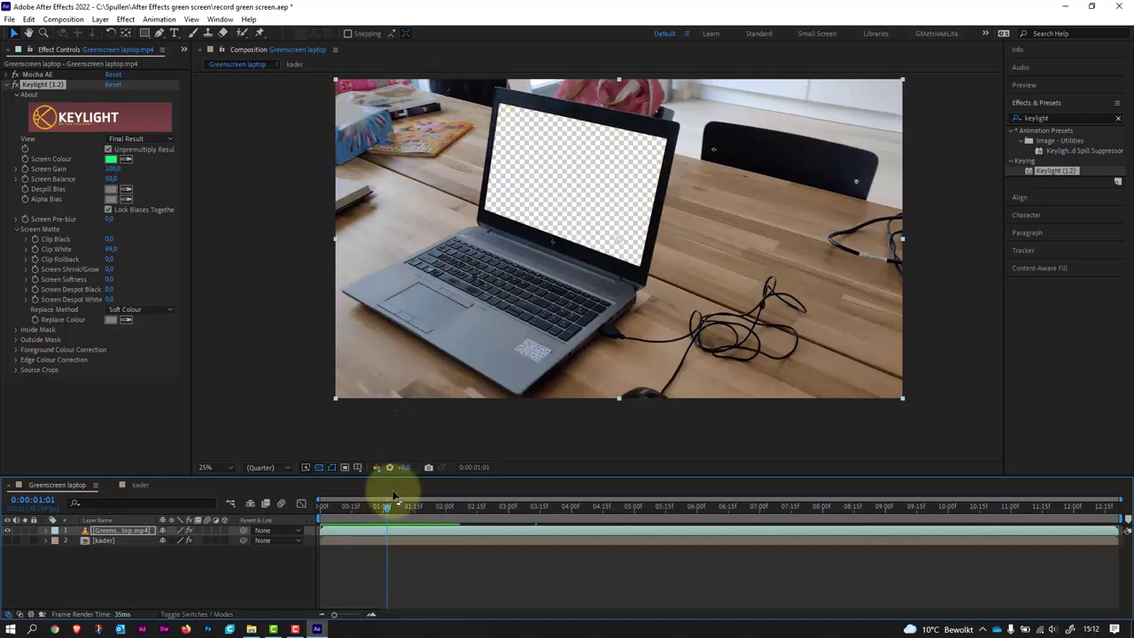
drag(388, 508, 527, 500)
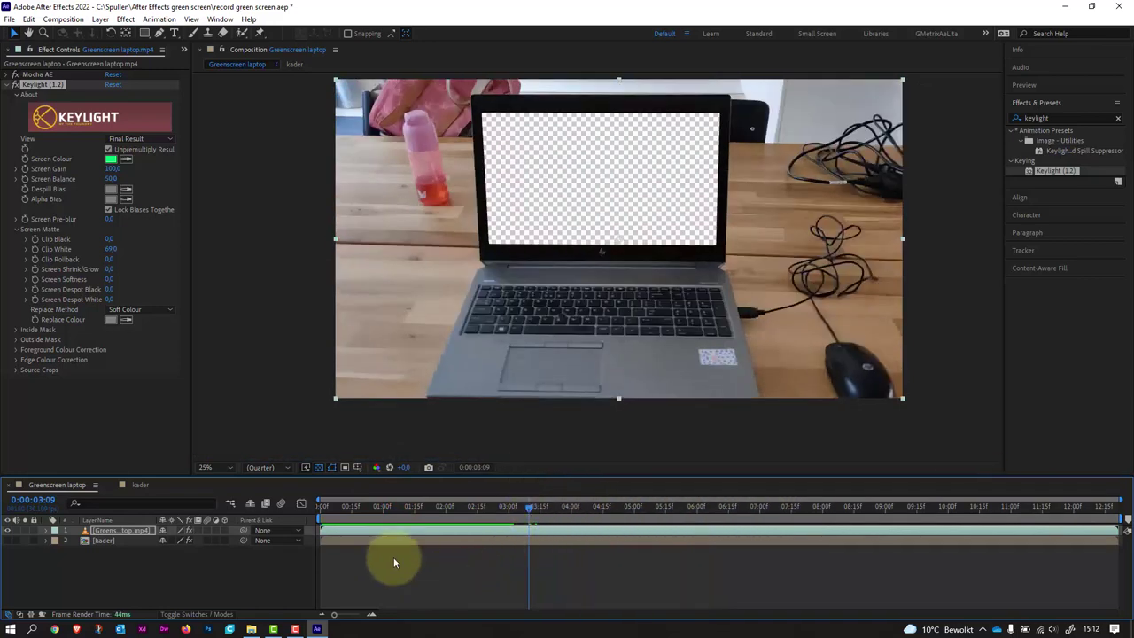
Show the kader layer again and scrub through the composite, ending at the first frame
click(9, 539)
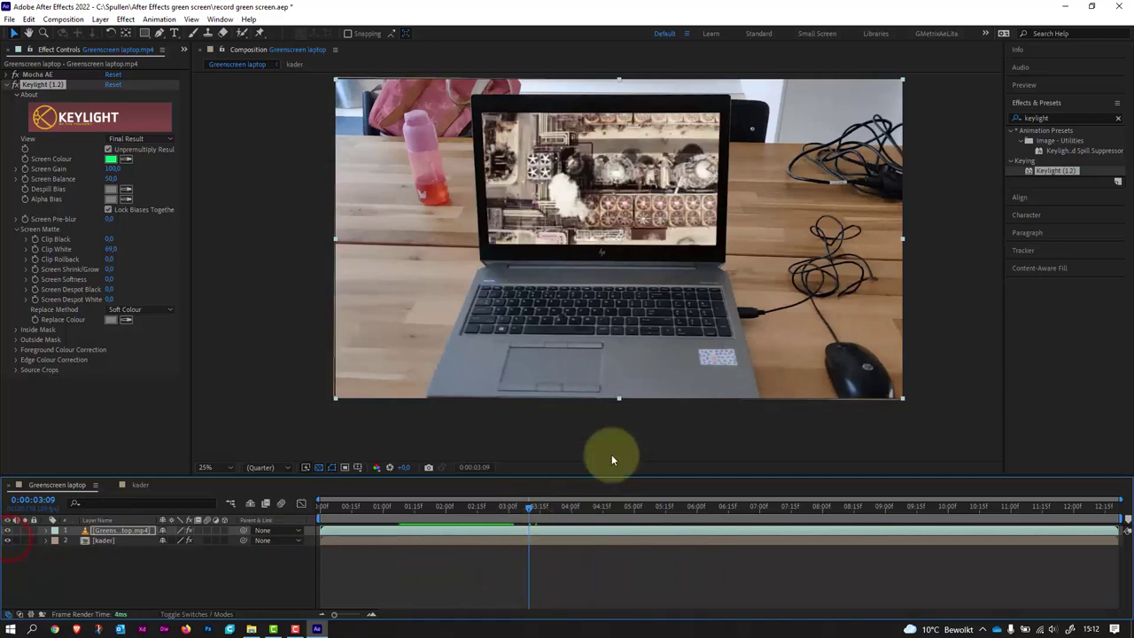
drag(527, 511, 655, 507)
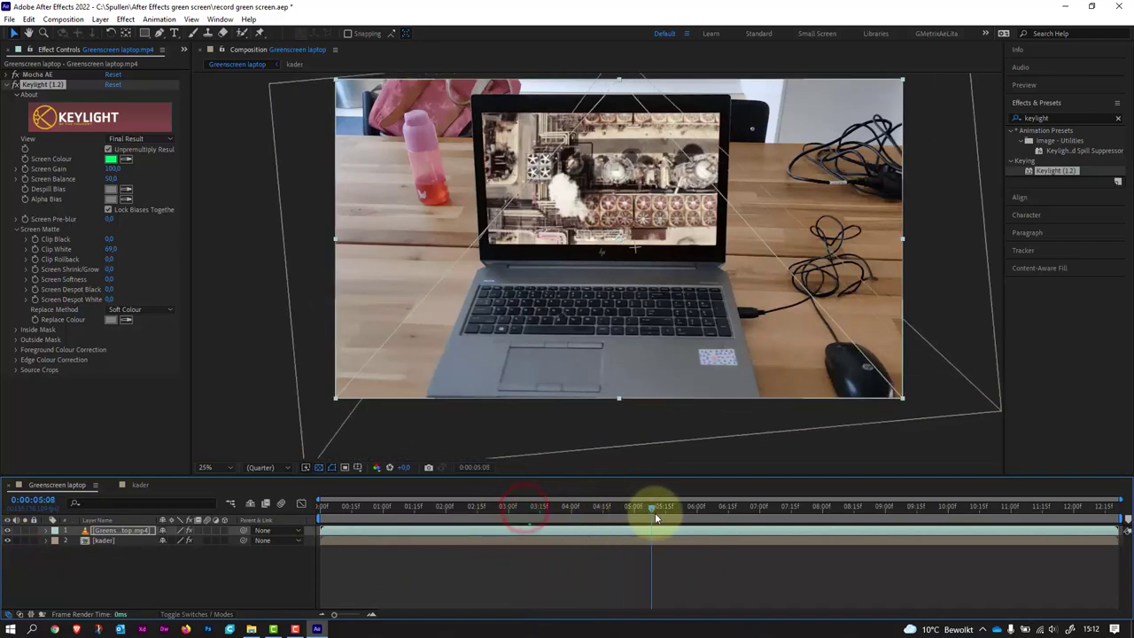
drag(839, 510, 287, 511)
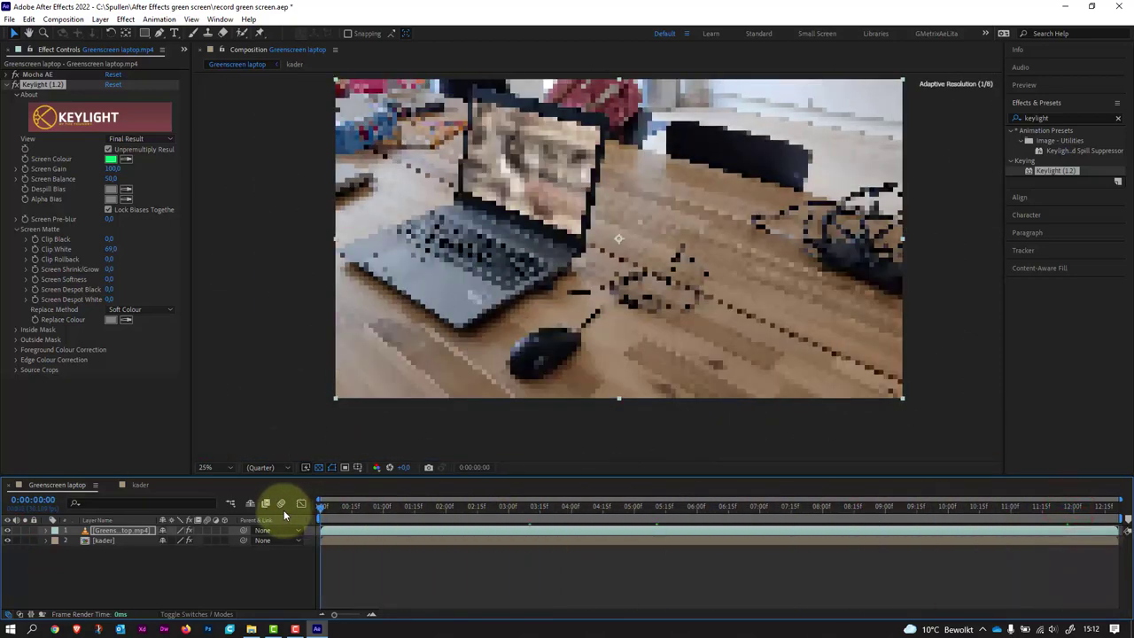
Preview the composite from the first frame, stopping at 0:00:00:17, and collapse the Keylight settings
key(space)
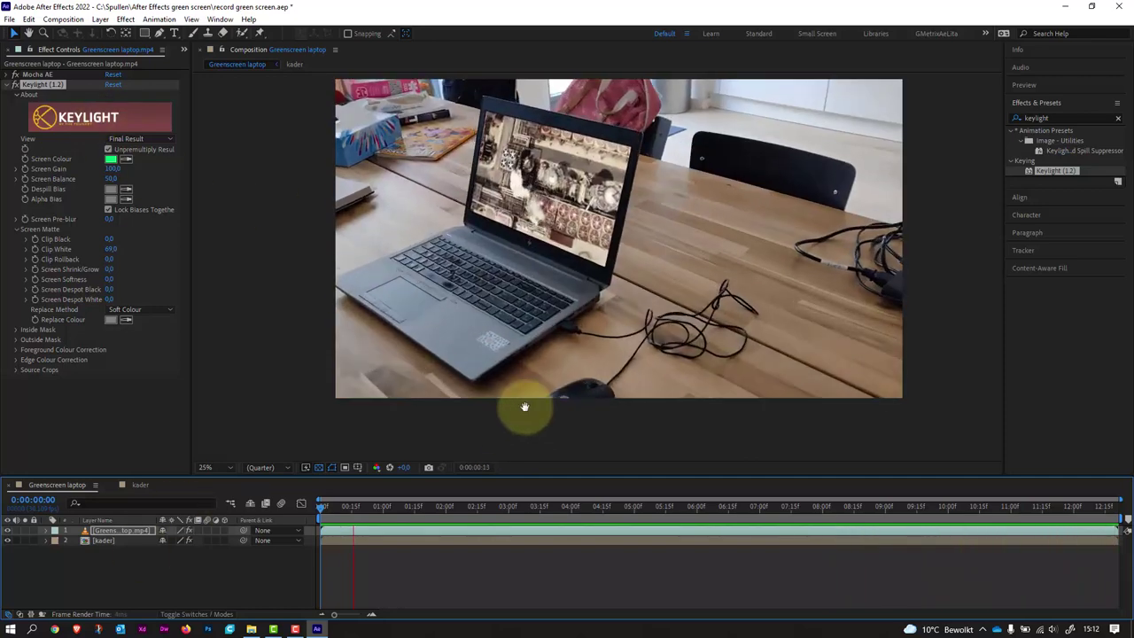
key(space)
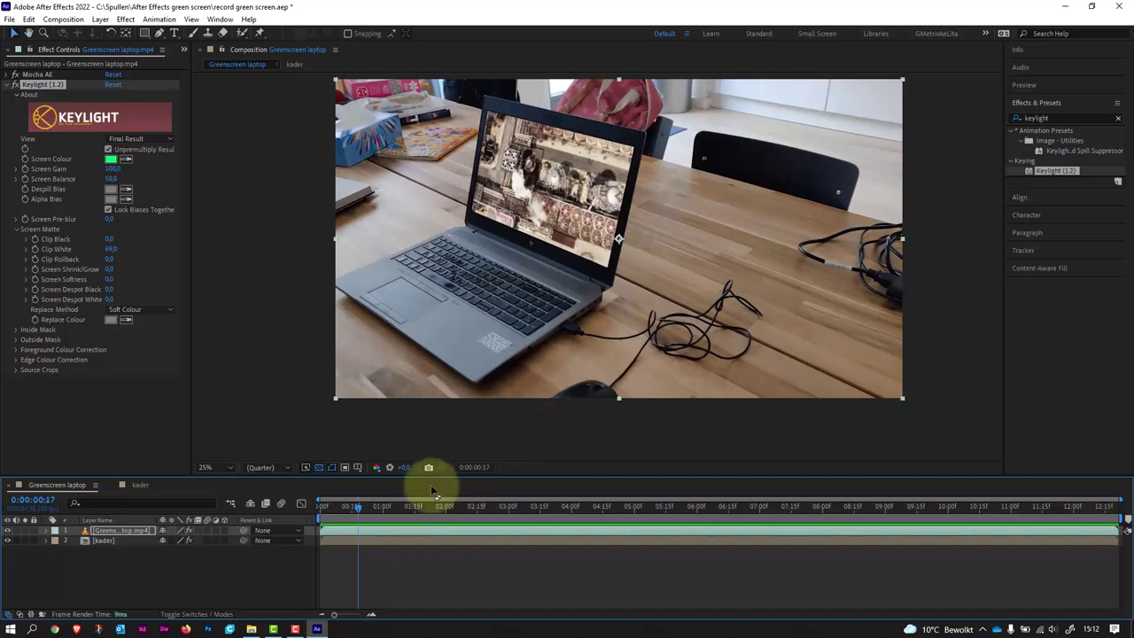
click(7, 84)
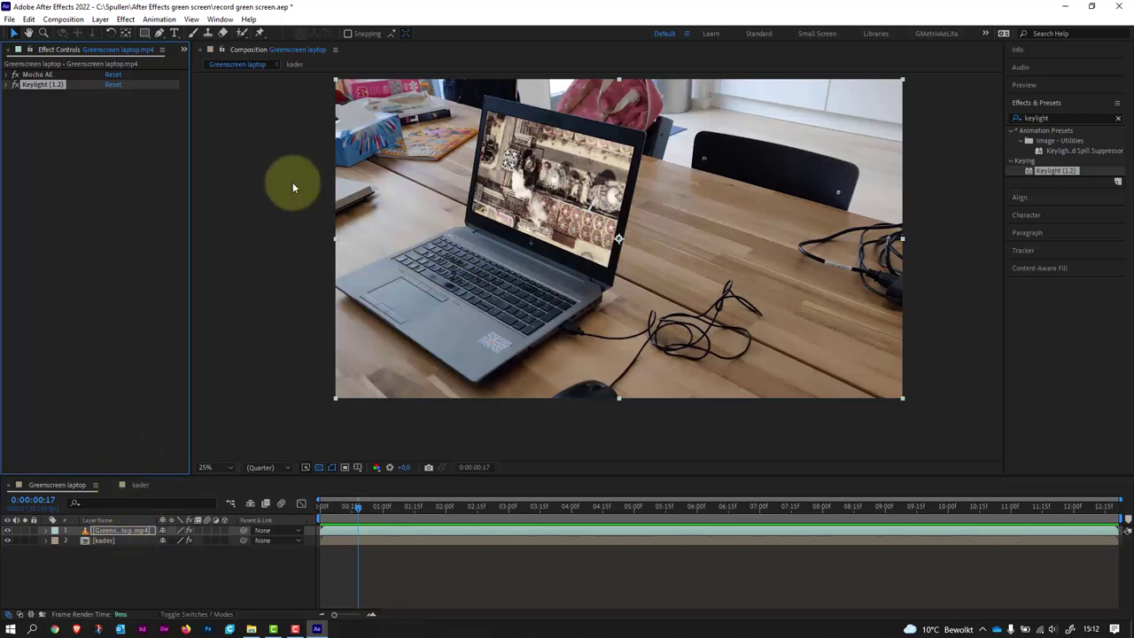
Compare the effects applied to the kader layer with those on the Greenscreen laptop.mp4 layer
click(103, 542)
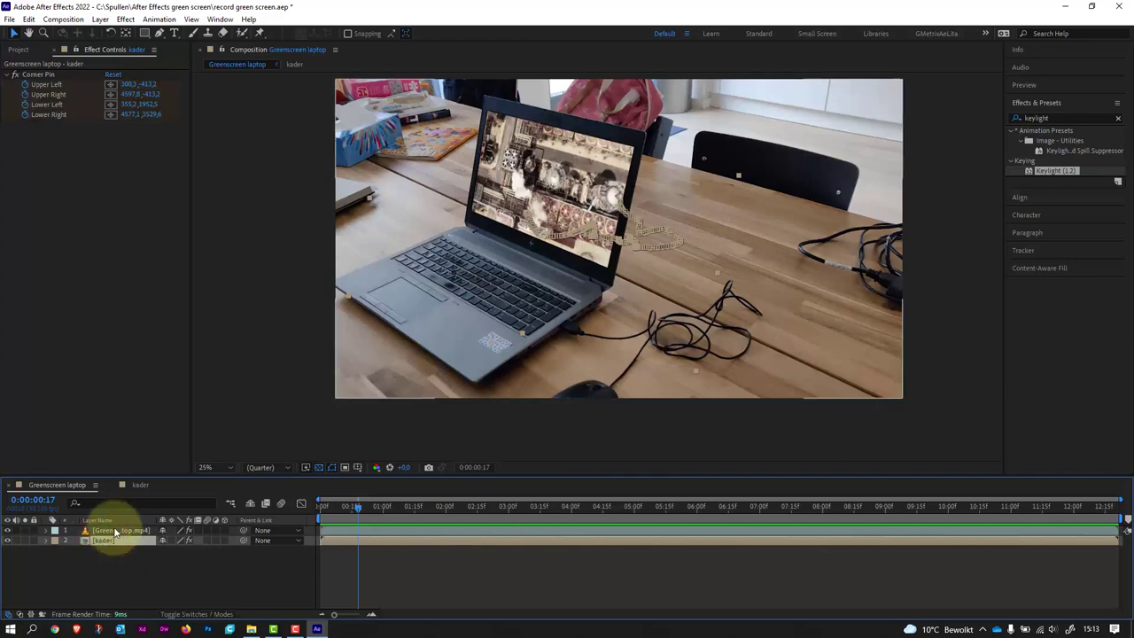
click(114, 532)
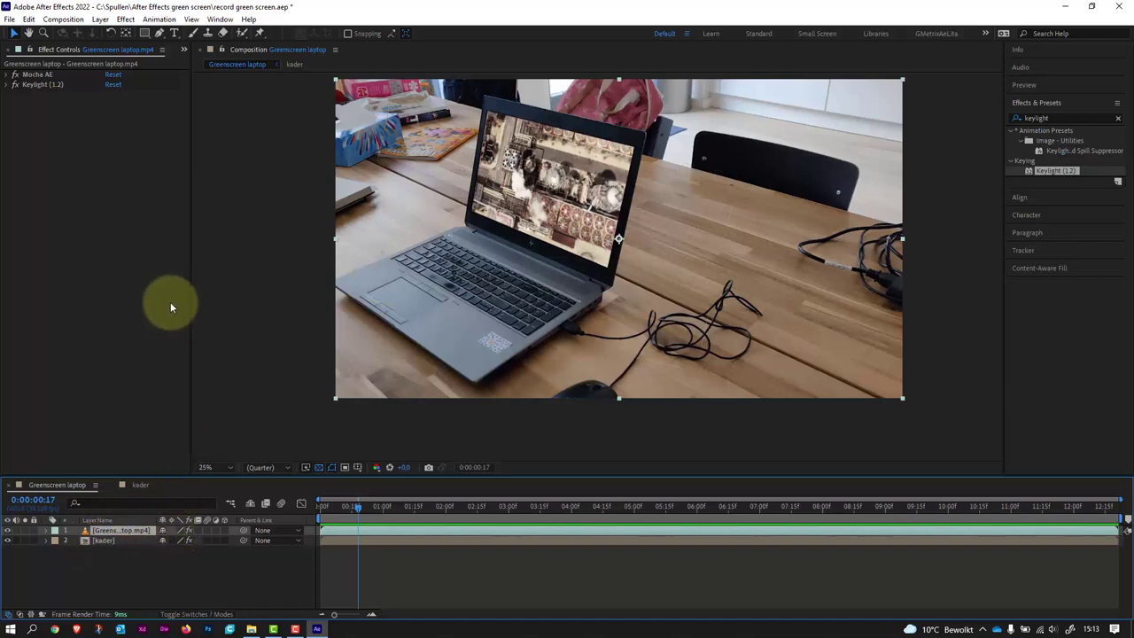
click(105, 542)
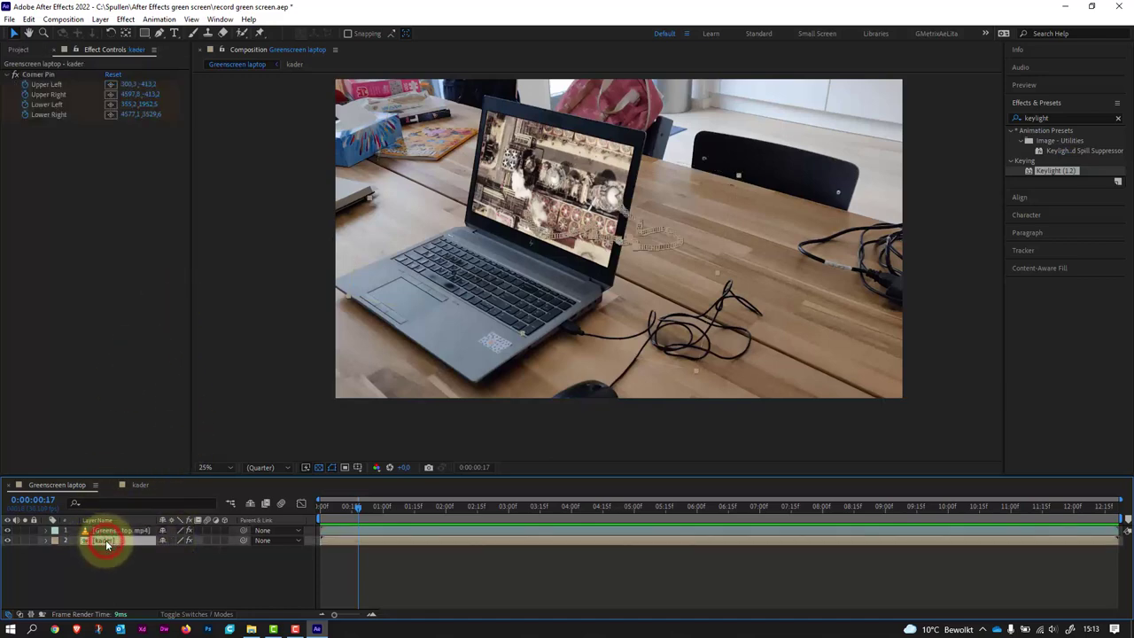
Open the kader composition and show its kader footage layer beneath the pexels video, hiding it again after checking the alignment
double_click(105, 538)
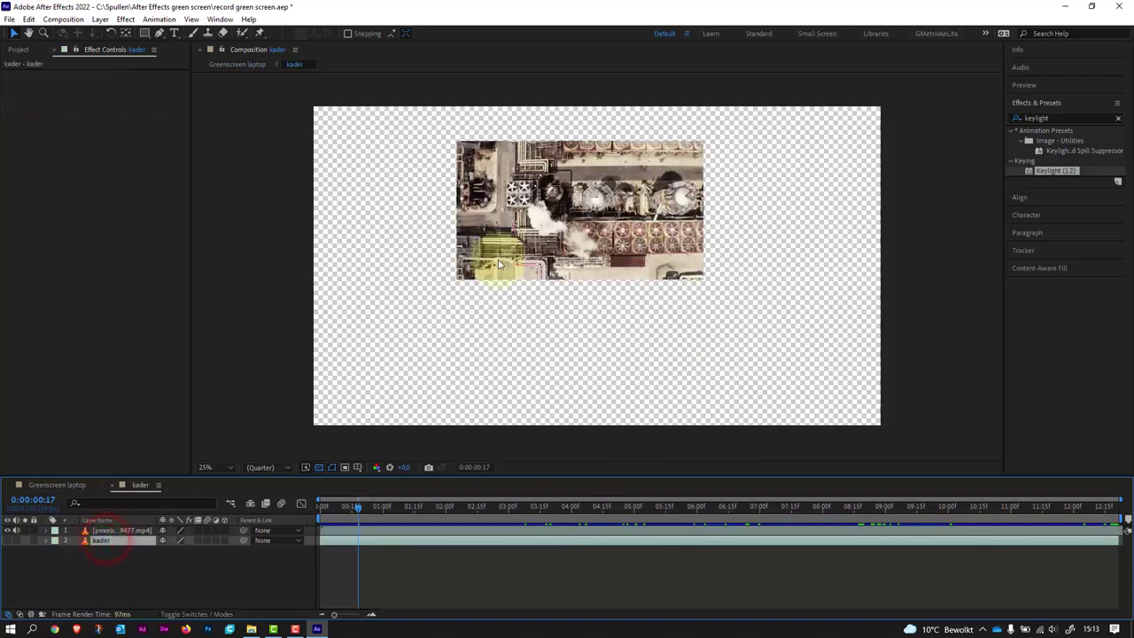
click(11, 531)
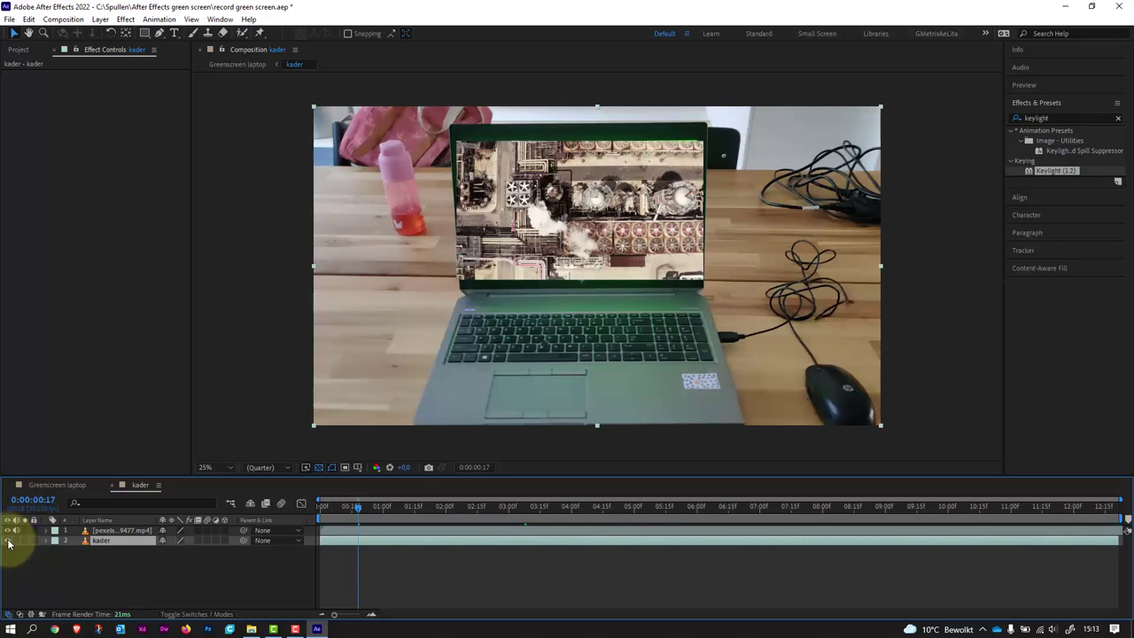
click(8, 541)
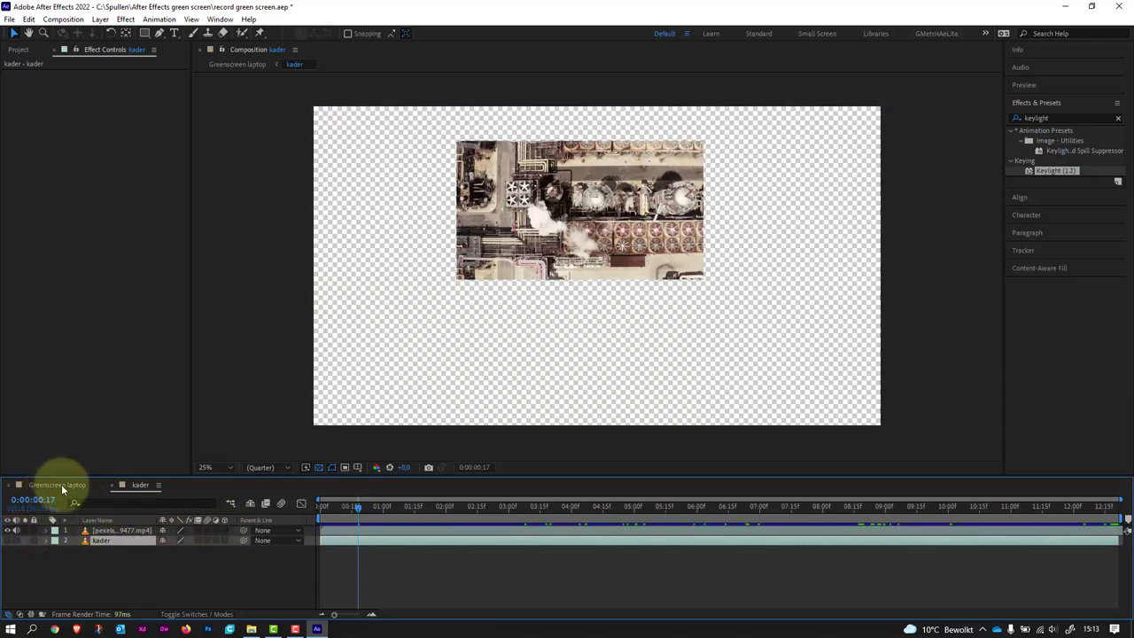
Return to the Greenscreen laptop composition and examine the Mocha AE tracking data on the Greenscreen laptop.mp4 layer
click(59, 484)
click(129, 531)
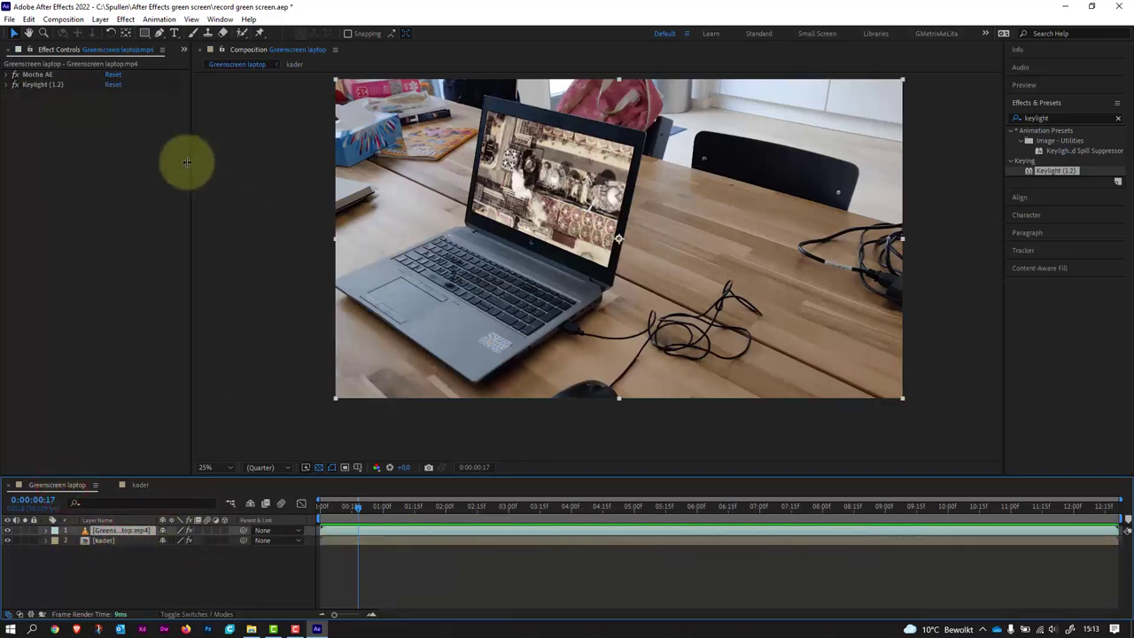
click(183, 51)
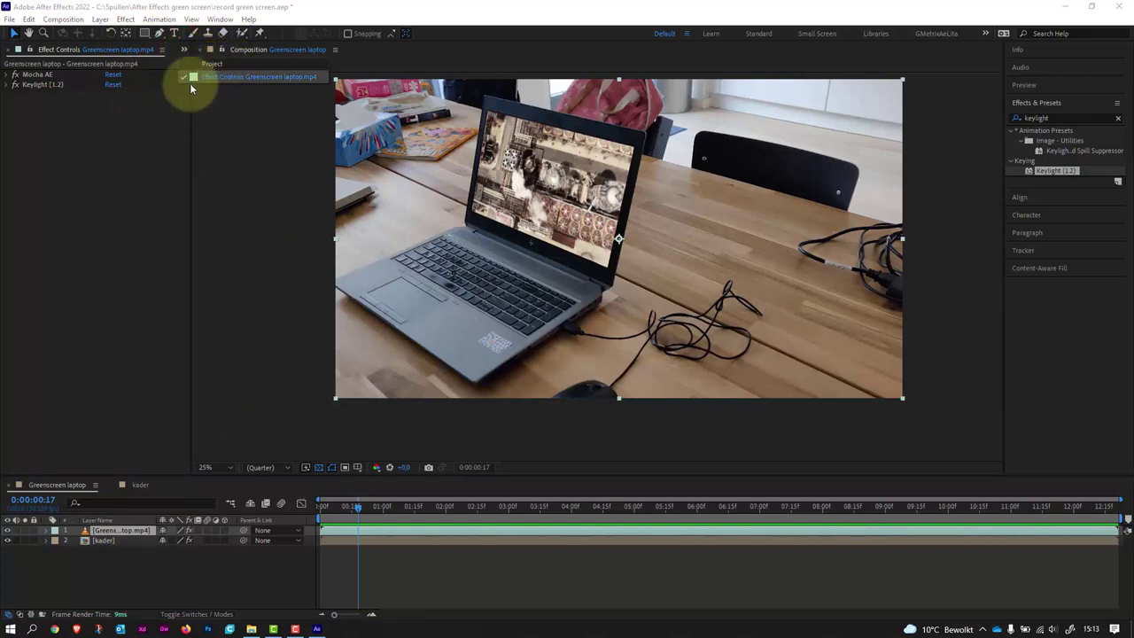
click(91, 130)
click(8, 76)
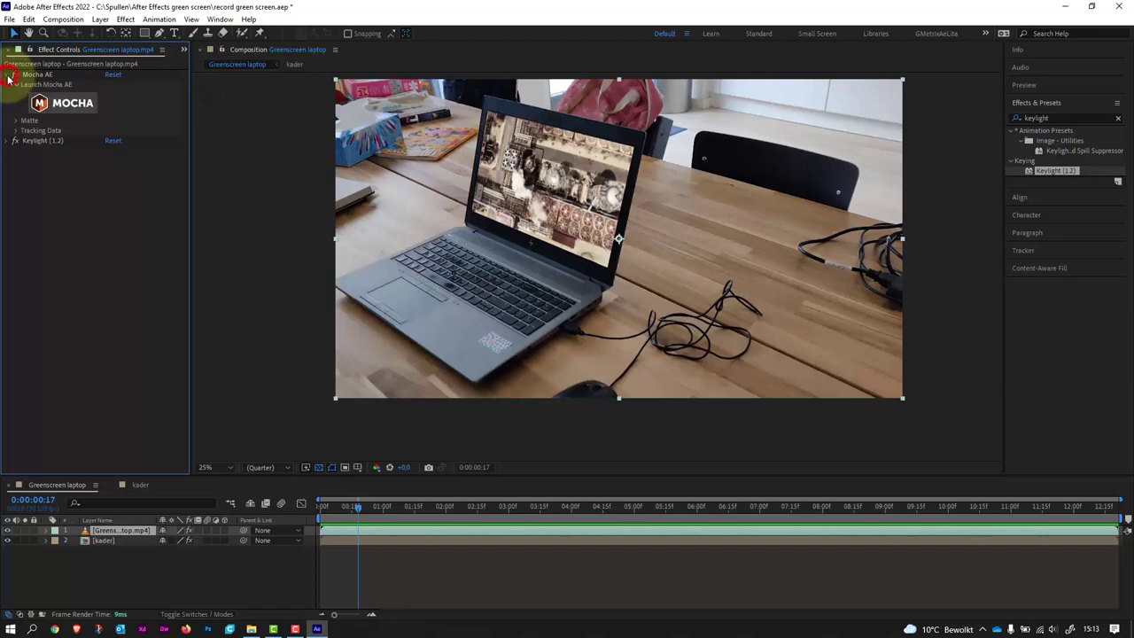
click(16, 131)
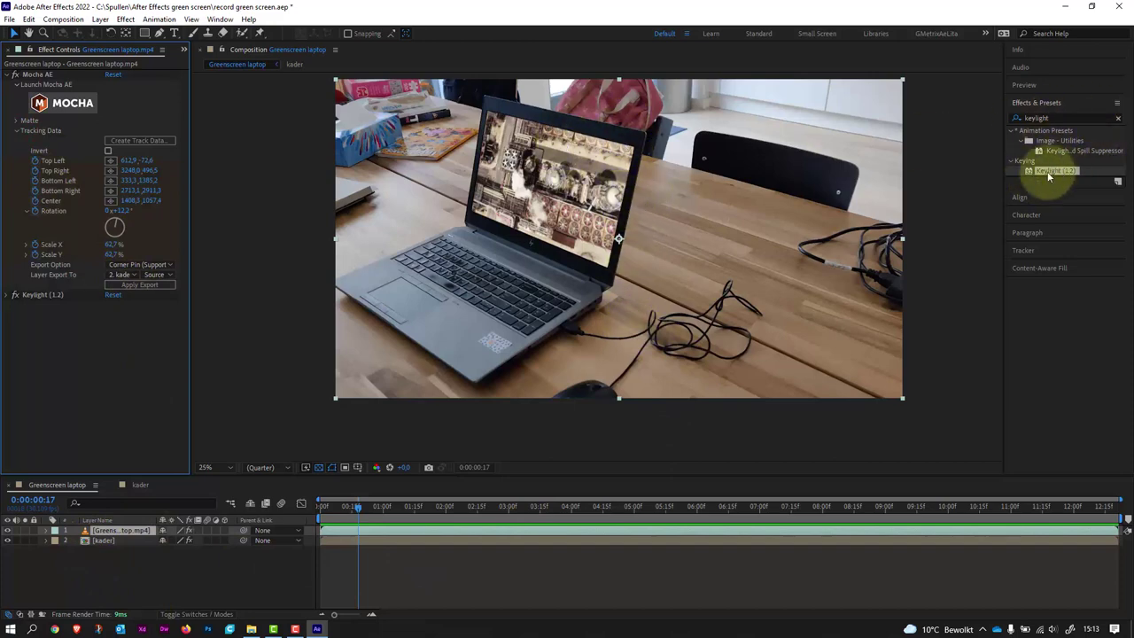
Expand the Keylight effect to review its Screen Matte settings, especially Clip White, and save the project
click(9, 295)
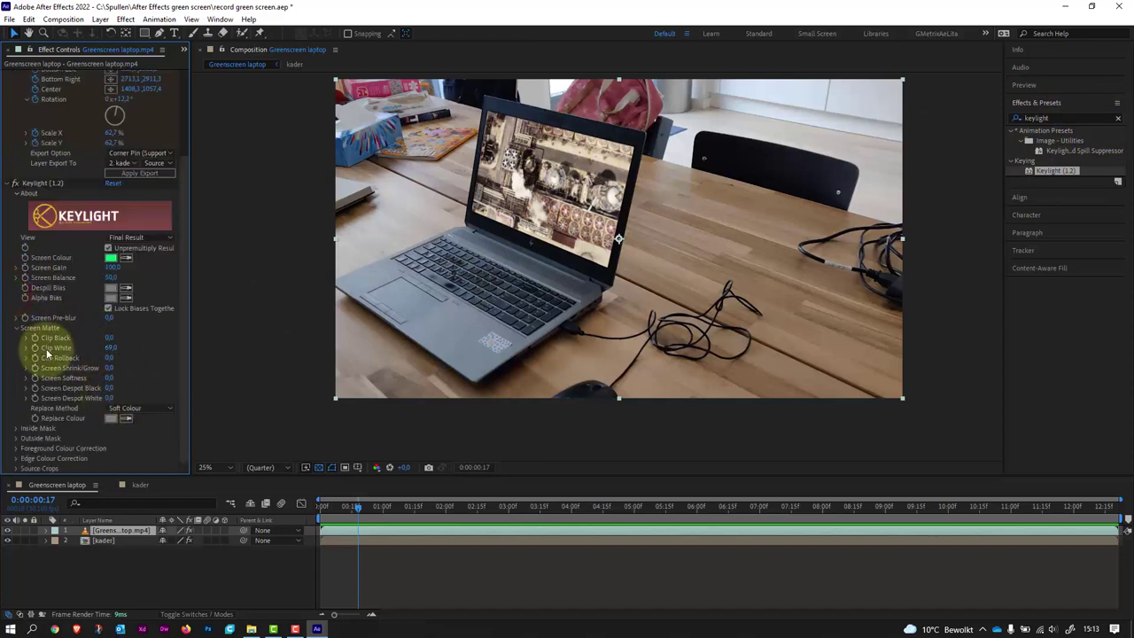
click(110, 348)
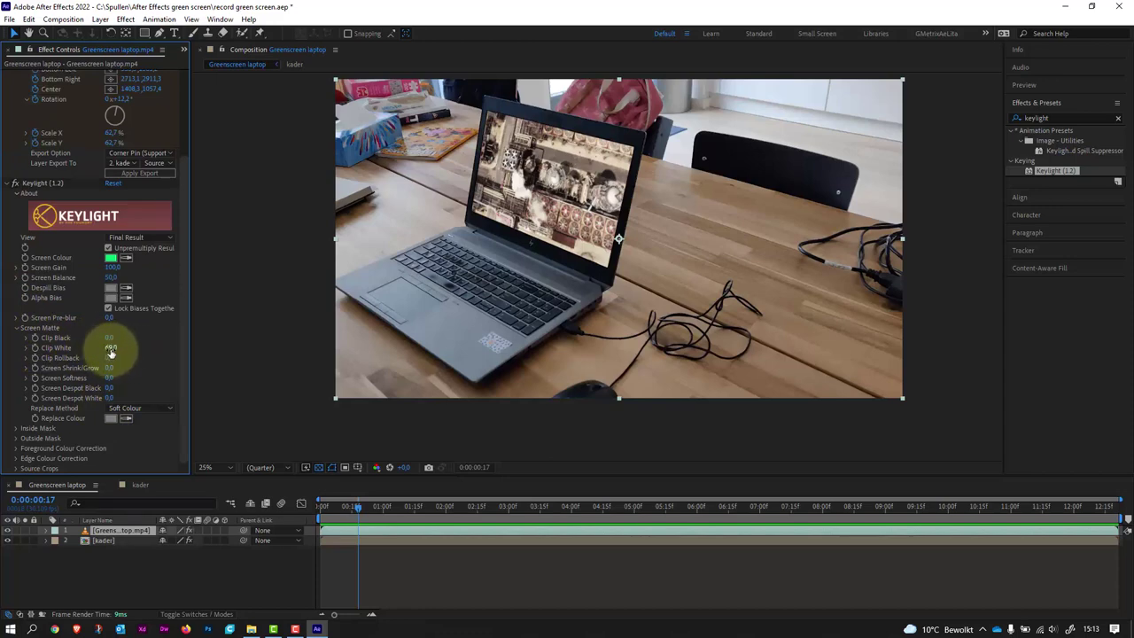
click(528, 235)
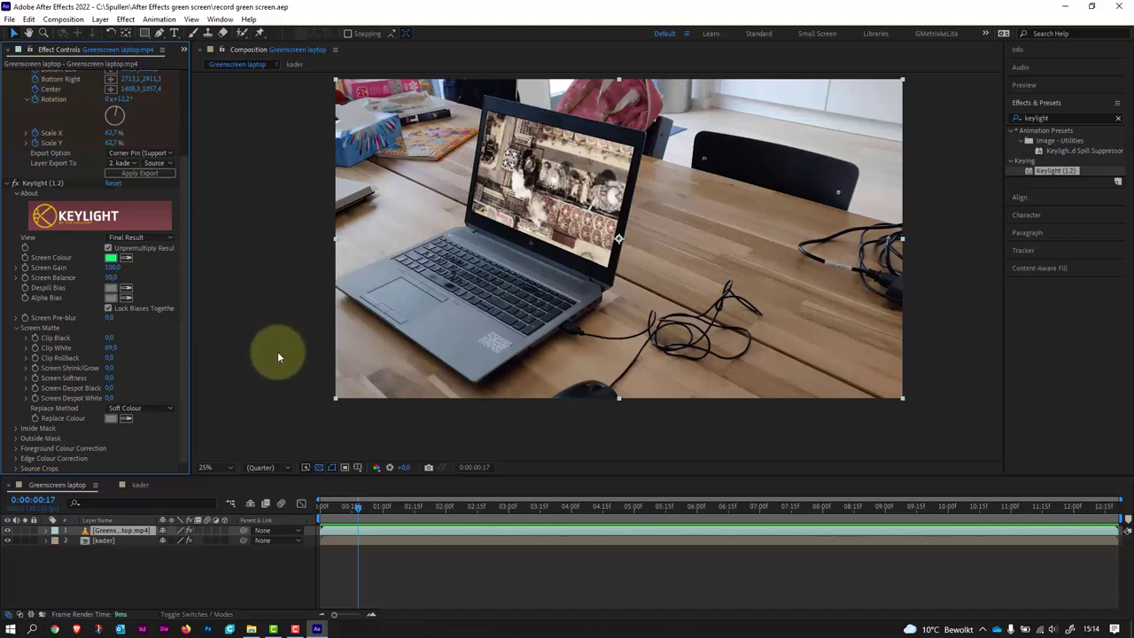
View the project's export options, including the Adobe Media Encoder Queue and the Render Queue, and close them without exporting
click(9, 19)
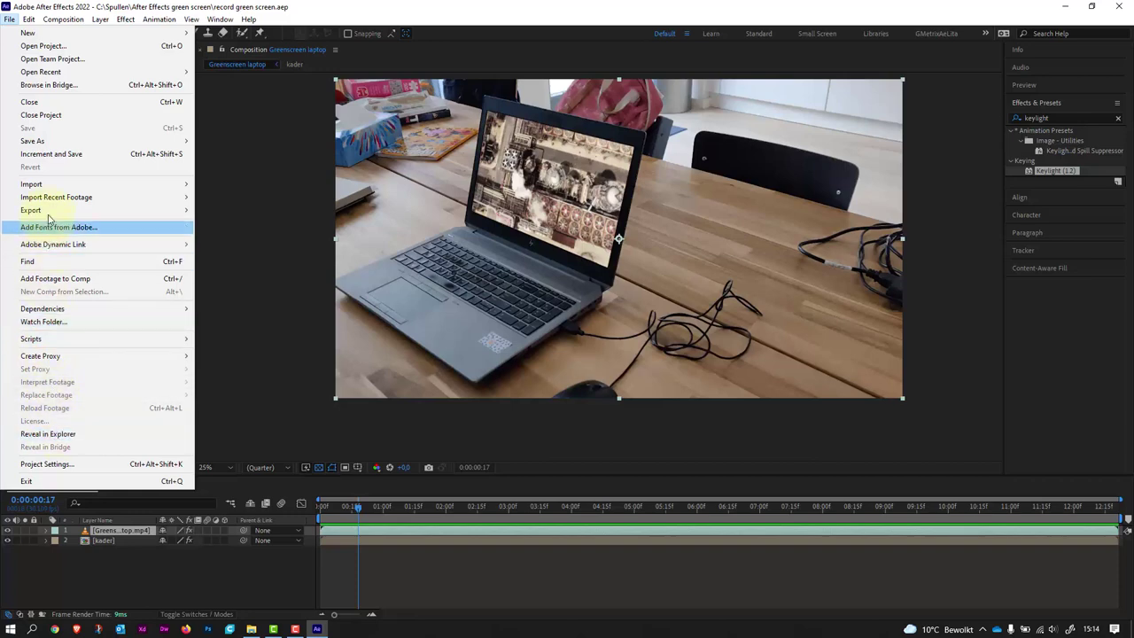
mouse_move(53, 210)
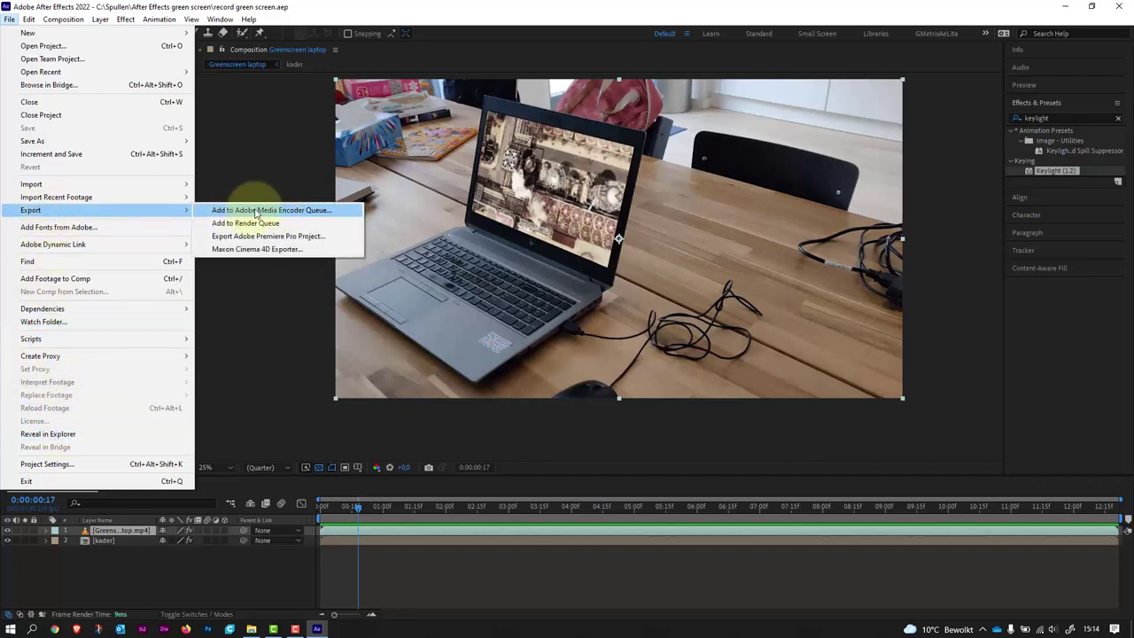
click(301, 349)
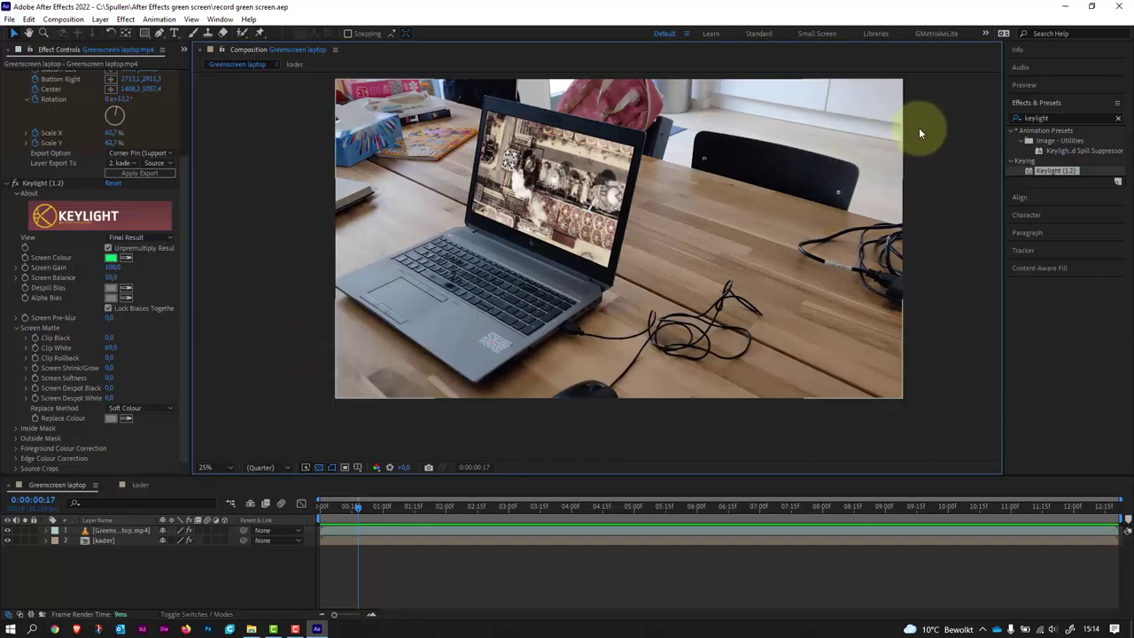